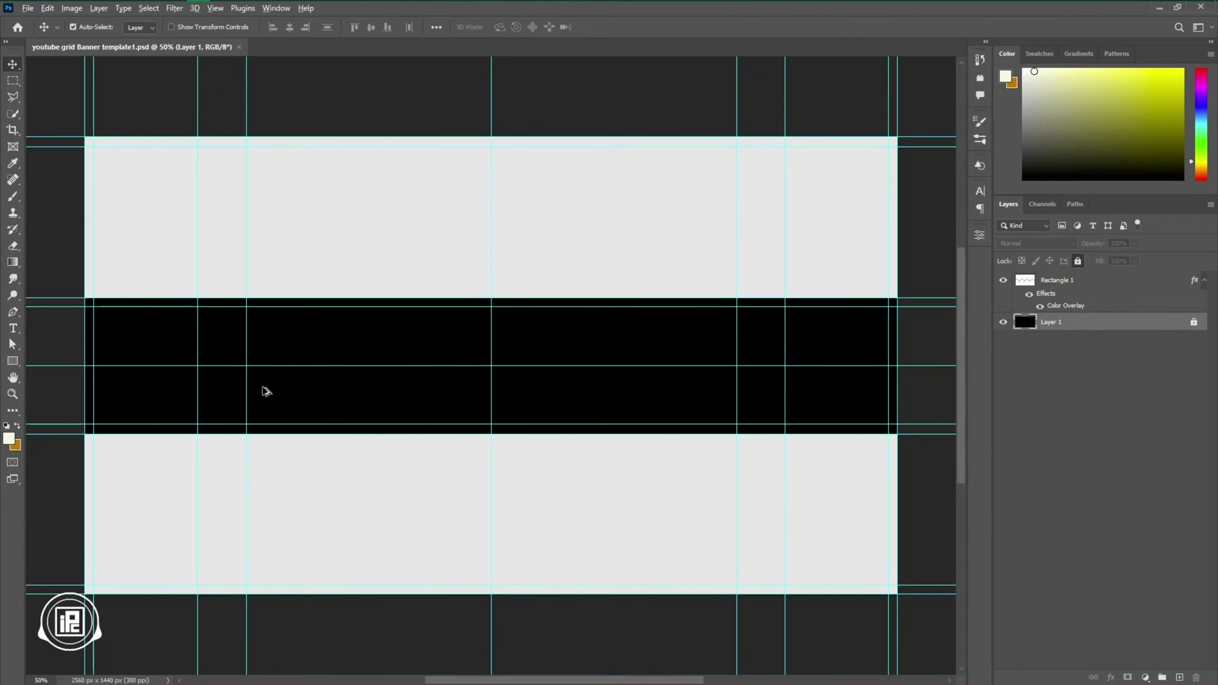
# - Draw a closed Pen path with a diagonal edge from the canvas's upper-right area to its lower left, enclosing both right-hand corners
pyautogui.scroll(1, 267, 391)
pyautogui.scroll(-1, 266, 391)
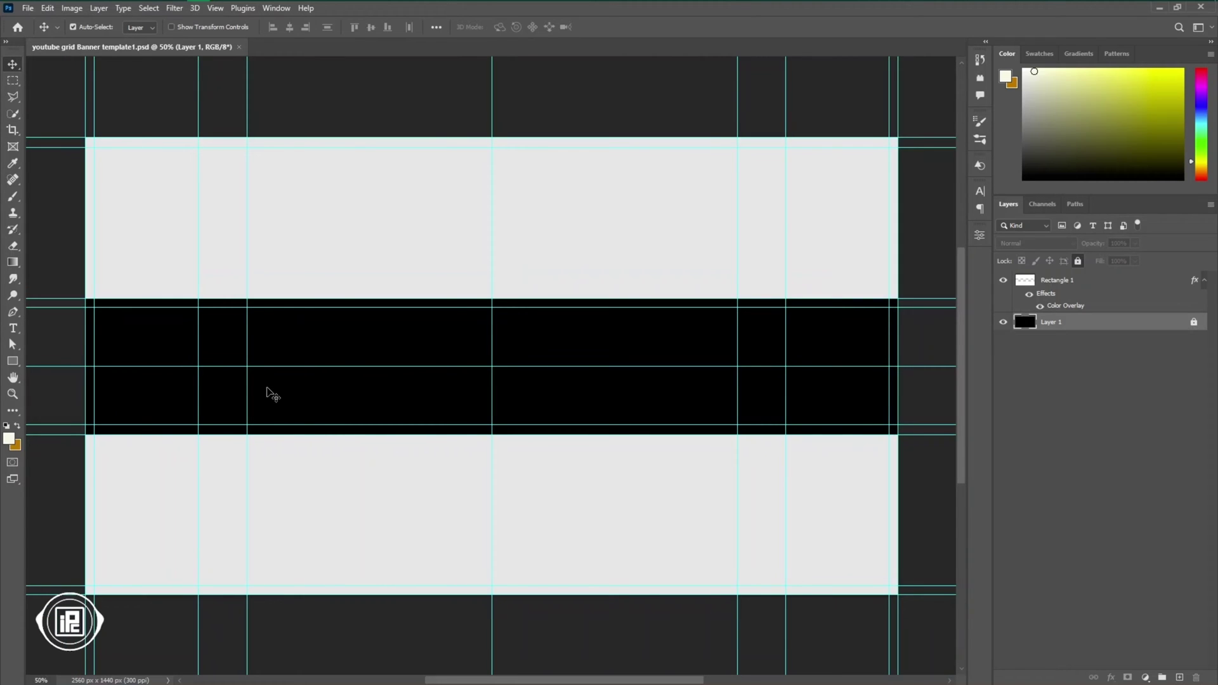
pyautogui.scroll(1, 558, 398)
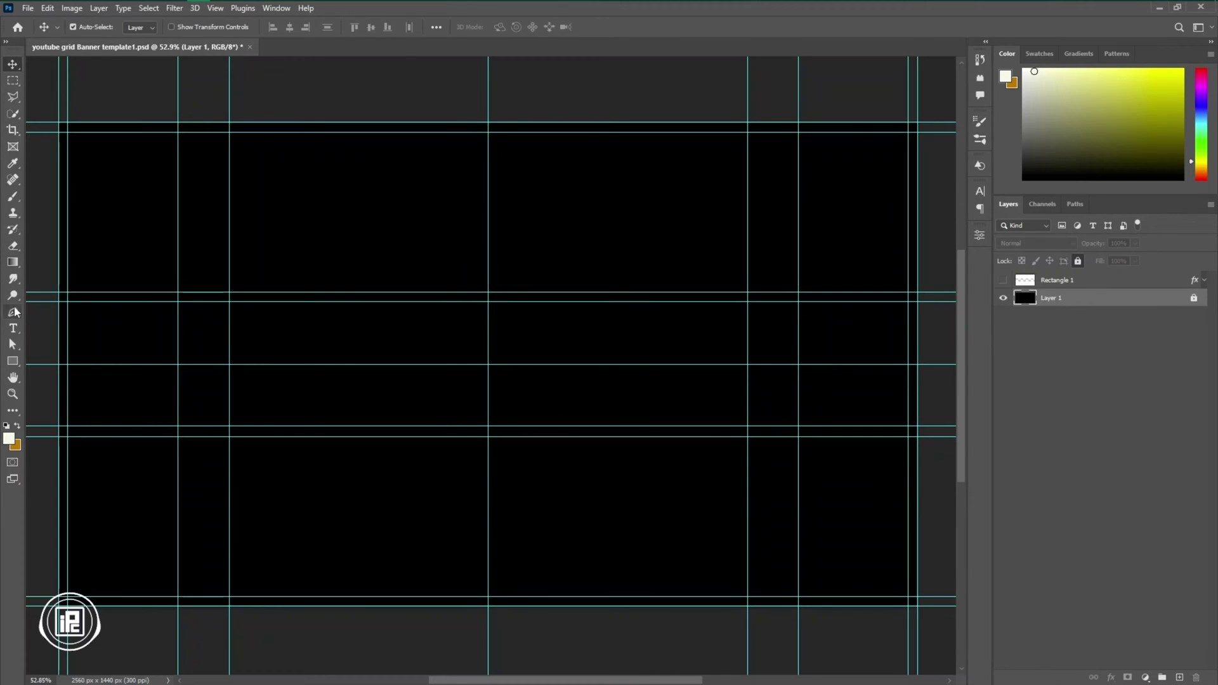
pyautogui.click(14, 311)
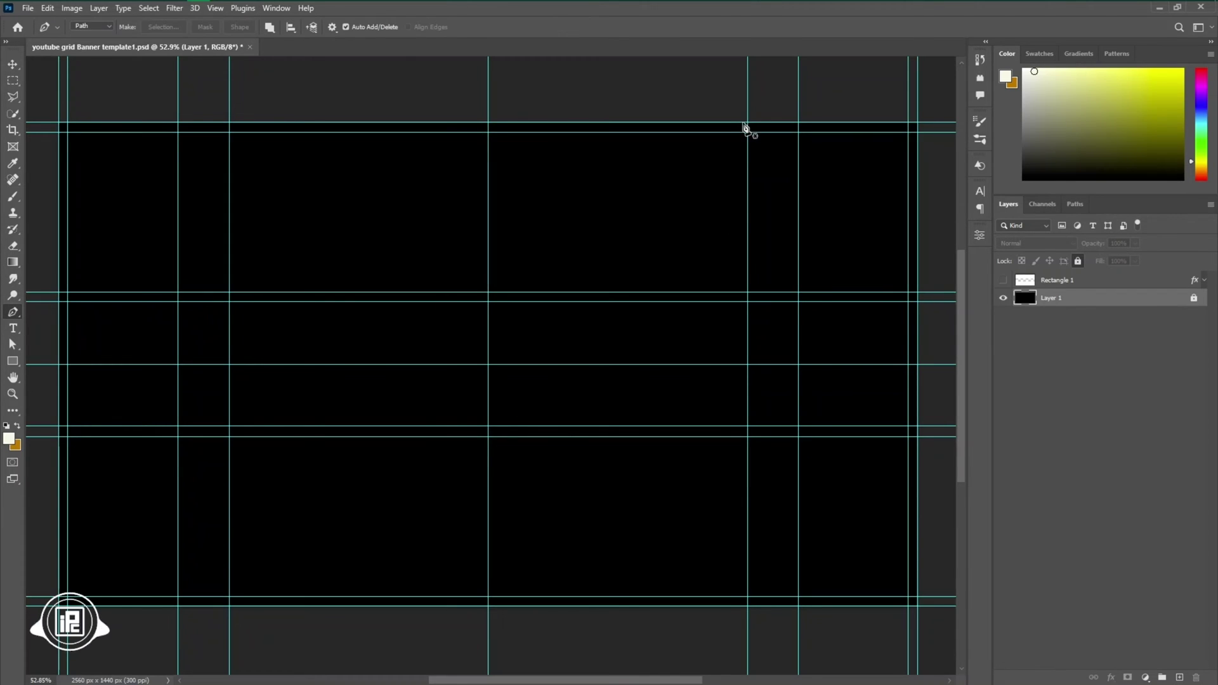
pyautogui.click(178, 607)
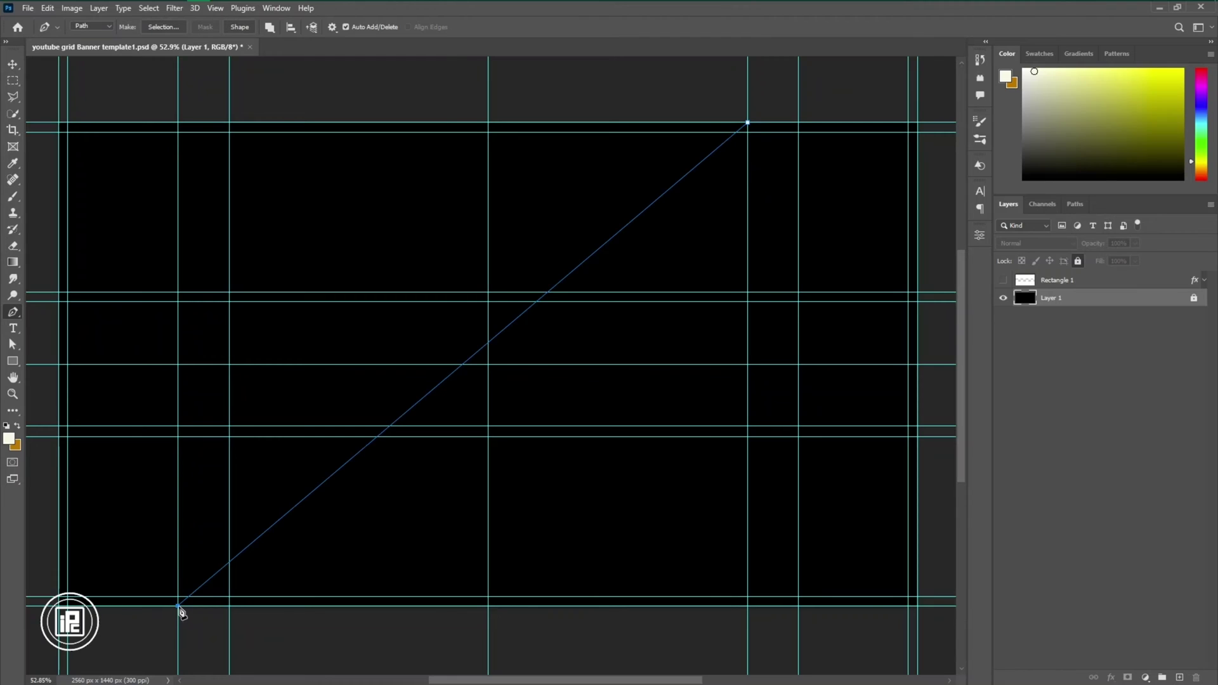
pyautogui.click(918, 606)
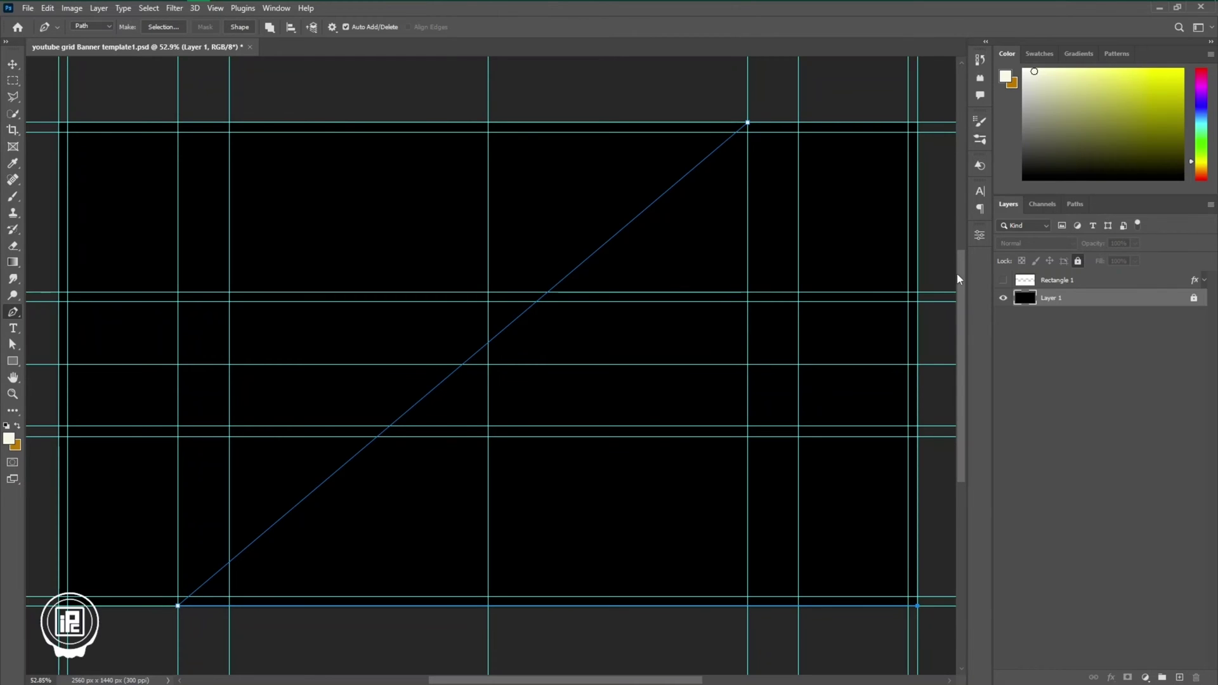
pyautogui.click(919, 124)
# - Fill the closed path with a white Solid Color fill layer
pyautogui.click(1145, 677)
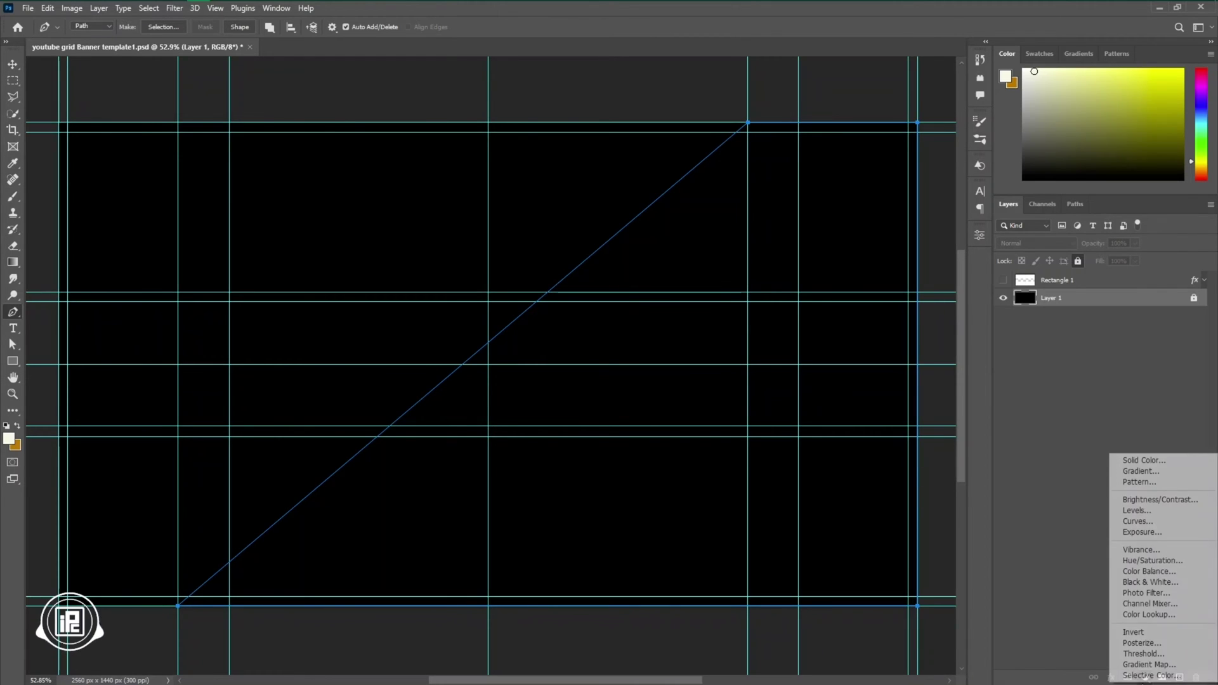
pyautogui.click(1179, 461)
pyautogui.press('Return')
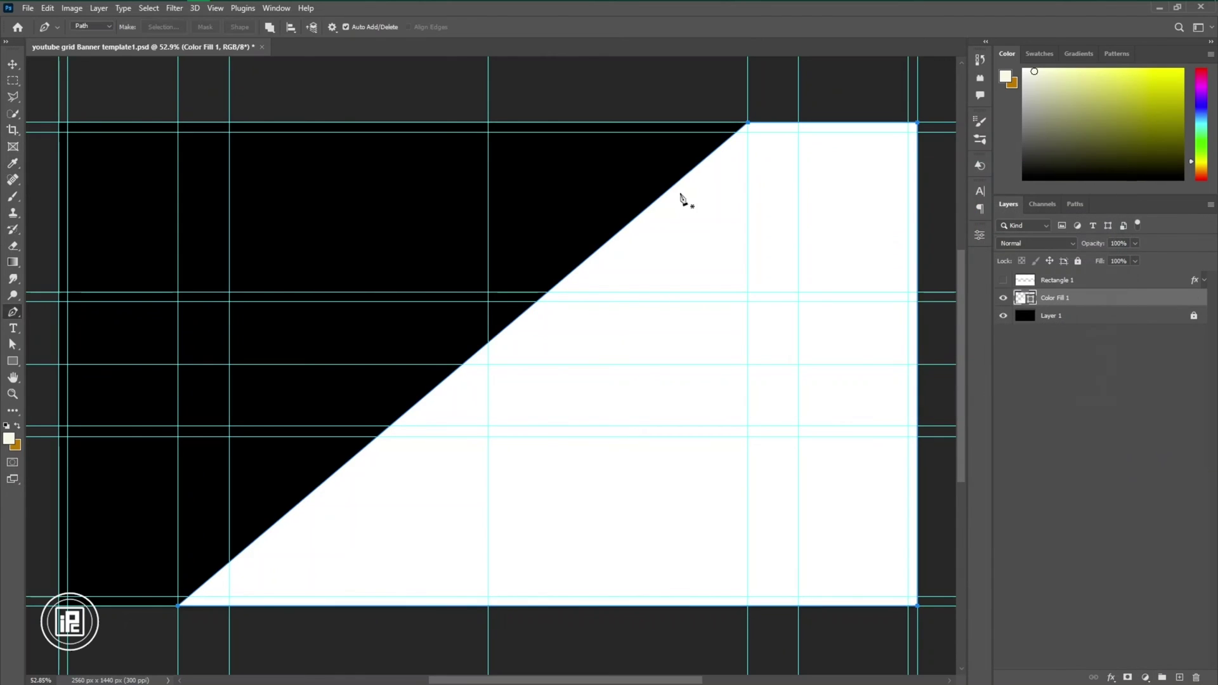
pyautogui.click(12, 64)
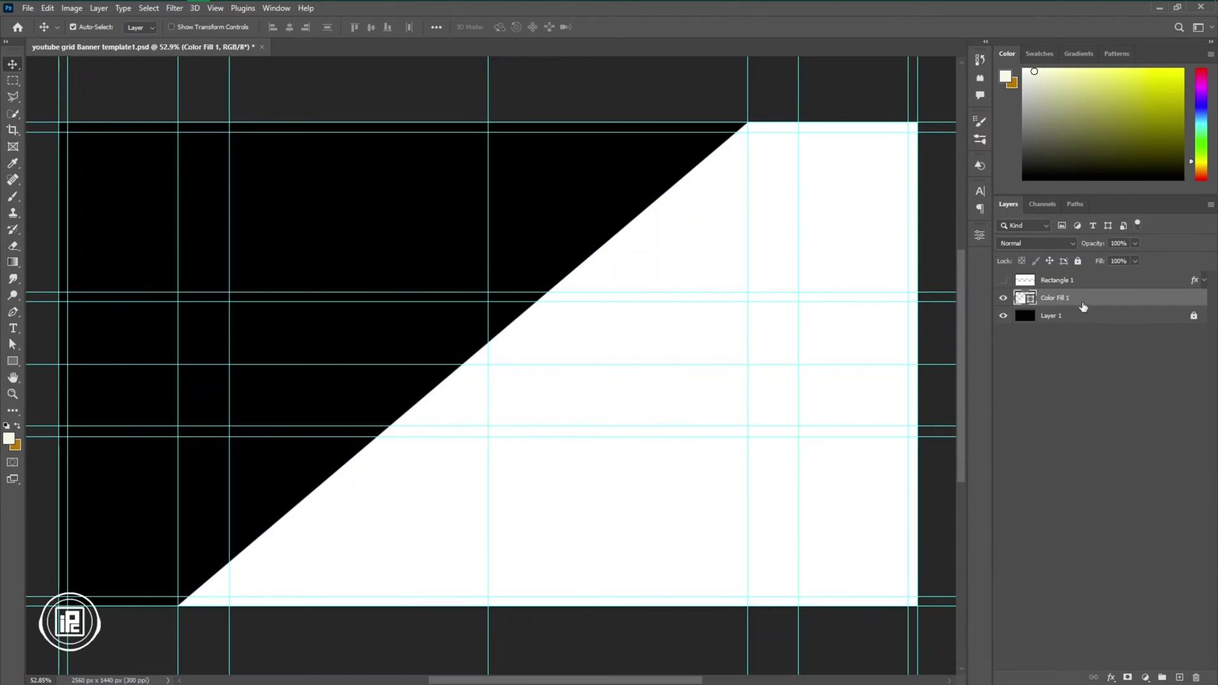
# - Apply a linear yellow-to-orange Gradient Overlay to the white shape, with ffe400 as the yellow stop
pyautogui.doubleClick(1115, 303)
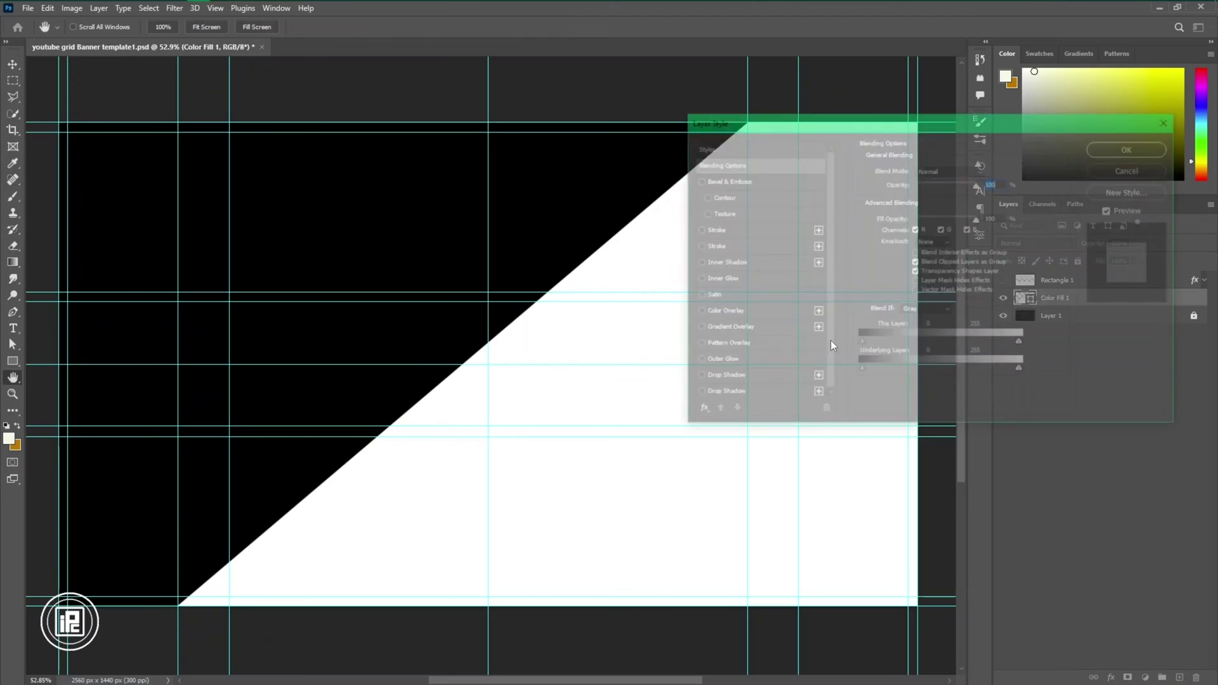
pyautogui.click(717, 328)
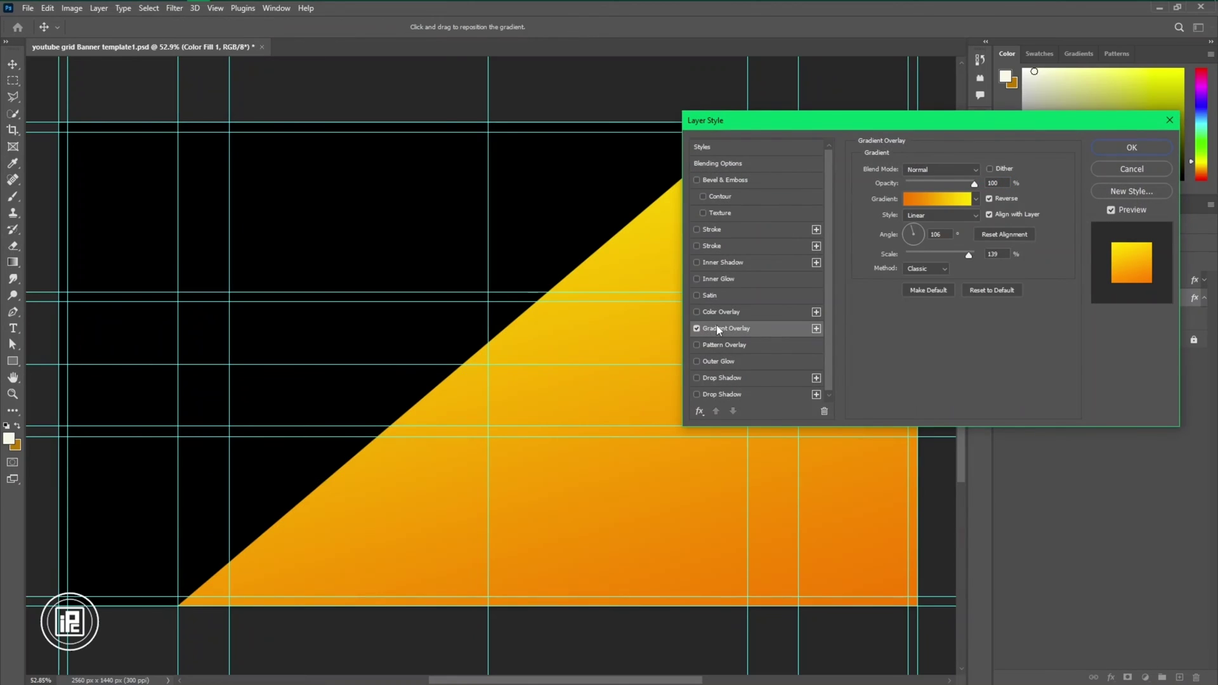
pyautogui.click(966, 203)
pyautogui.doubleClick(475, 341)
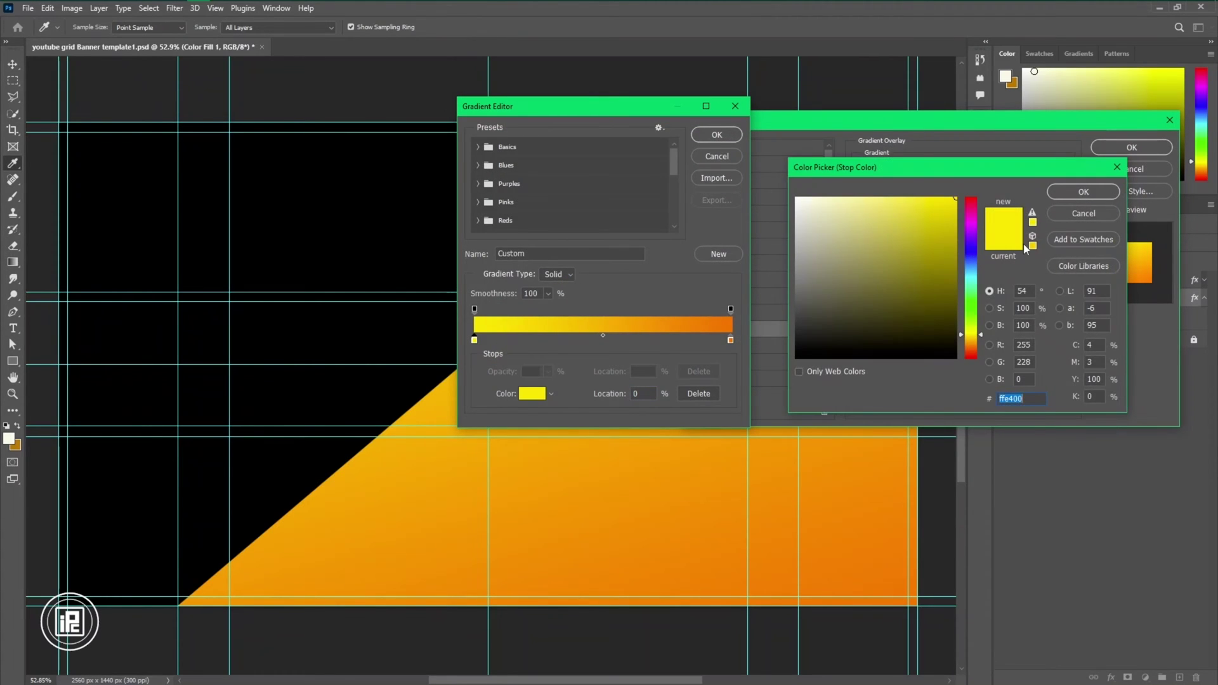
pyautogui.click(1084, 192)
pyautogui.click(717, 136)
pyautogui.click(1132, 148)
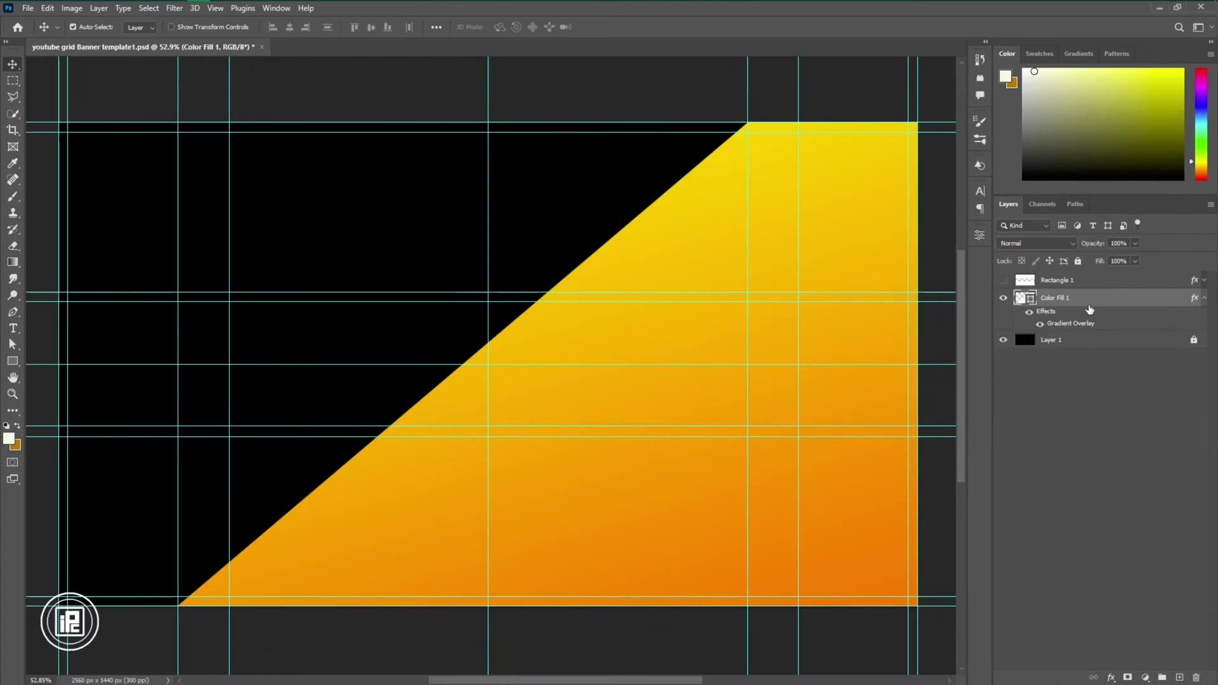
# - Duplicate the gradient shape and transform the copy, flipping it horizontally and vertically and aligning it with the canvas's left edge
pyautogui.hotkey('ctrl', 'j')
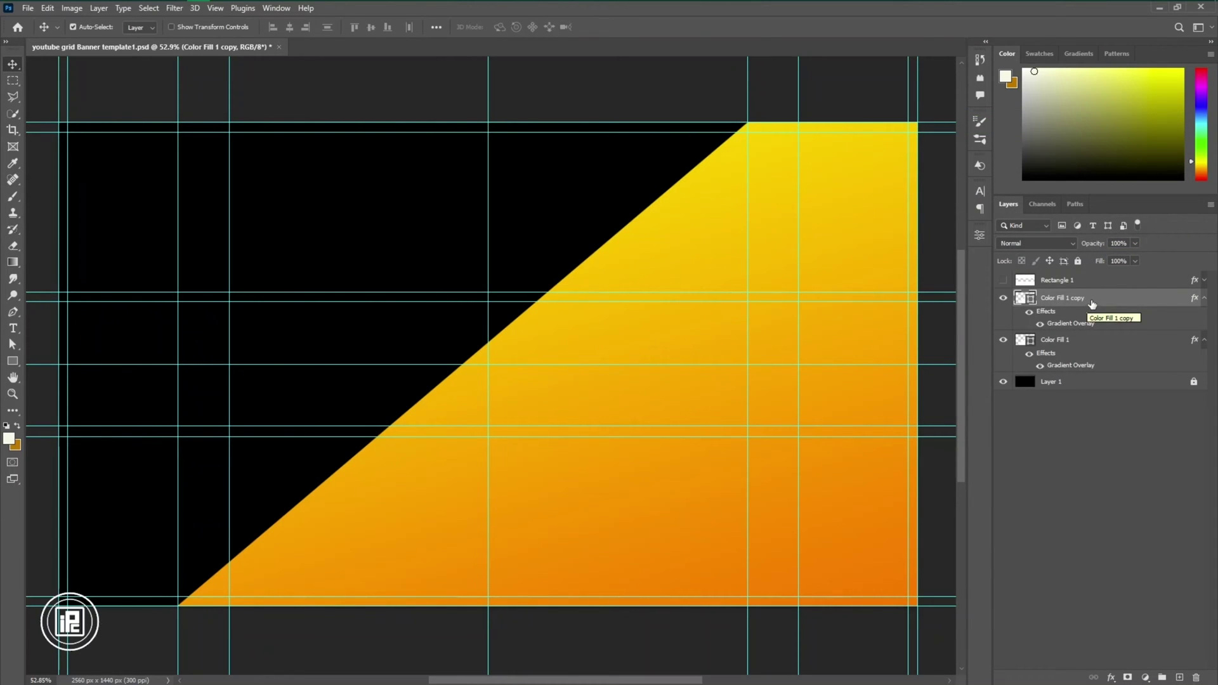
pyautogui.click(48, 8)
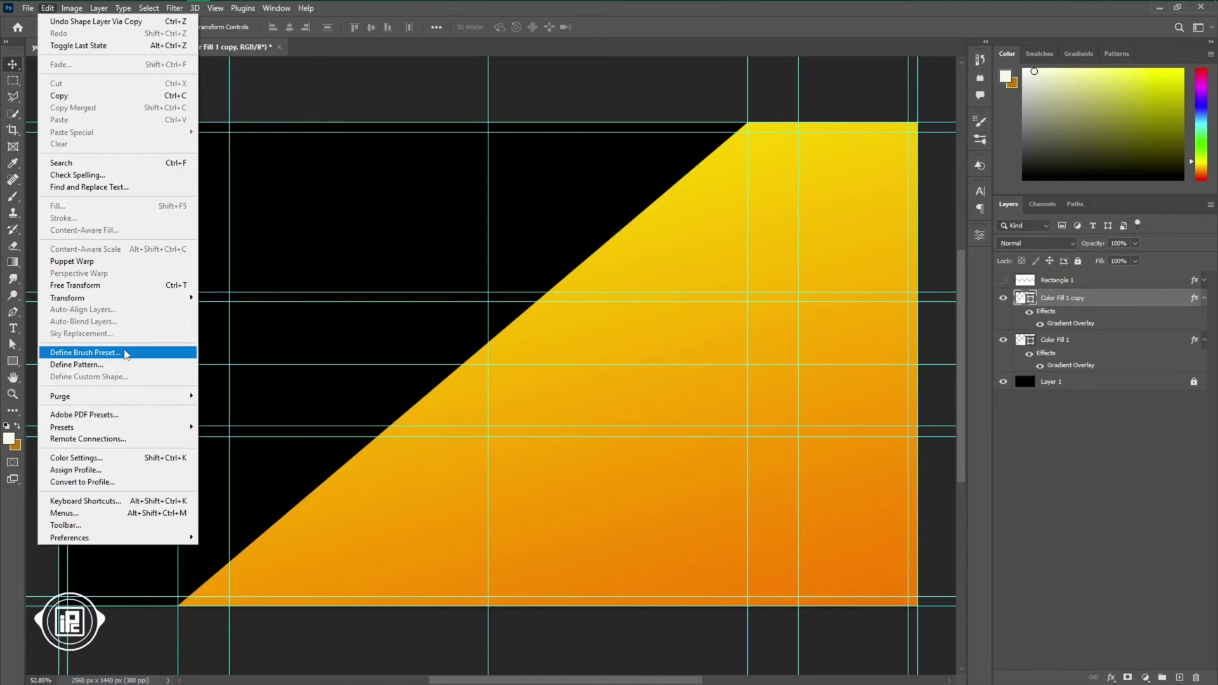
pyautogui.click(95, 285)
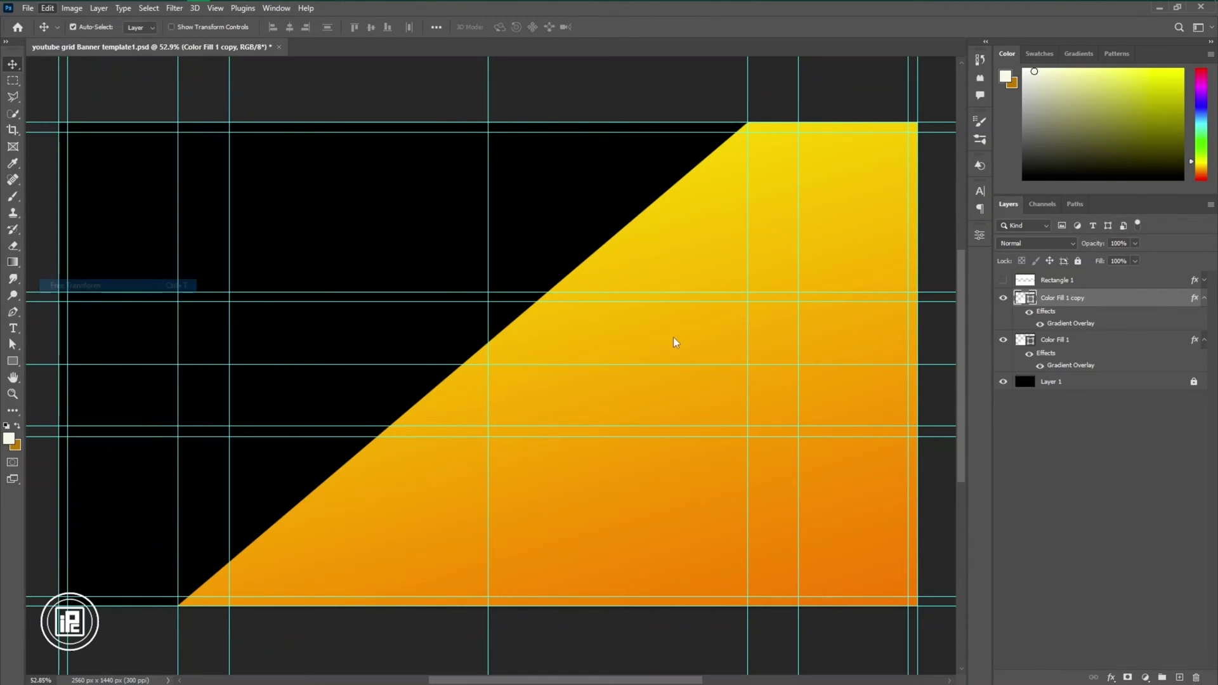
pyautogui.rightClick(636, 346)
pyautogui.click(663, 585)
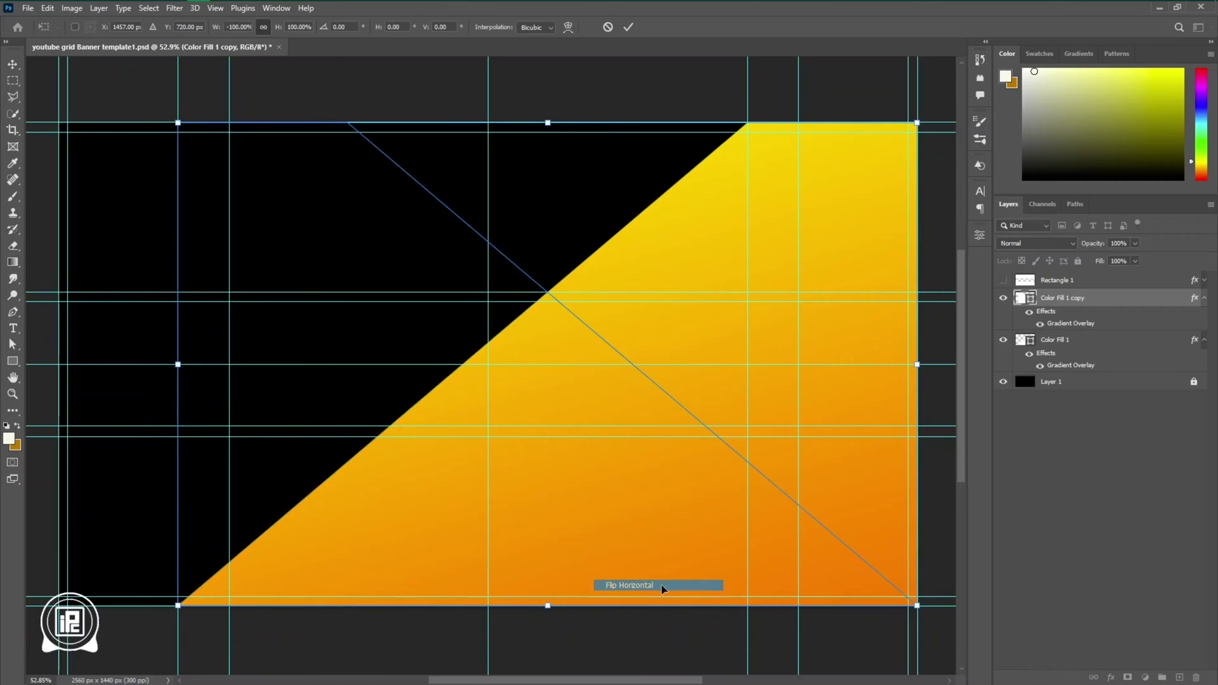
pyautogui.rightClick(625, 475)
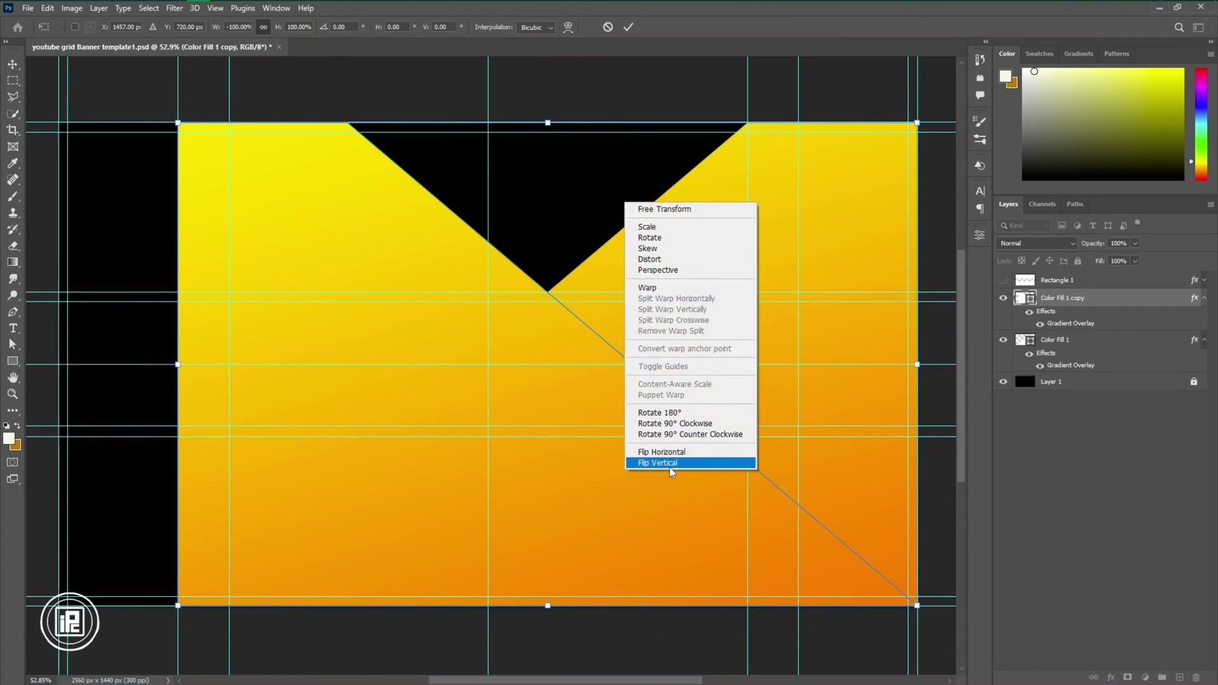
pyautogui.click(668, 467)
pyautogui.moveTo(567, 337); pyautogui.dragTo(452, 330)
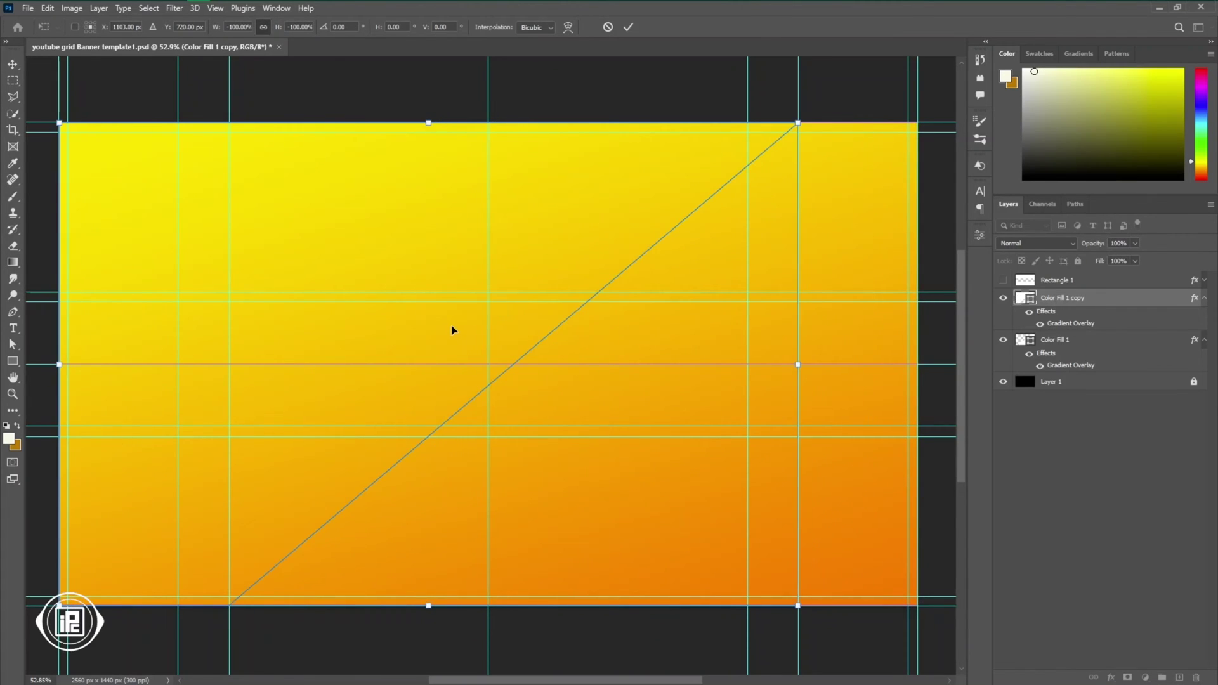
pyautogui.click(628, 26)
# - Recolor the flipped copy's Gradient Overlay with a blue first stop and a light-blue 00c0ff end stop
pyautogui.doubleClick(1078, 325)
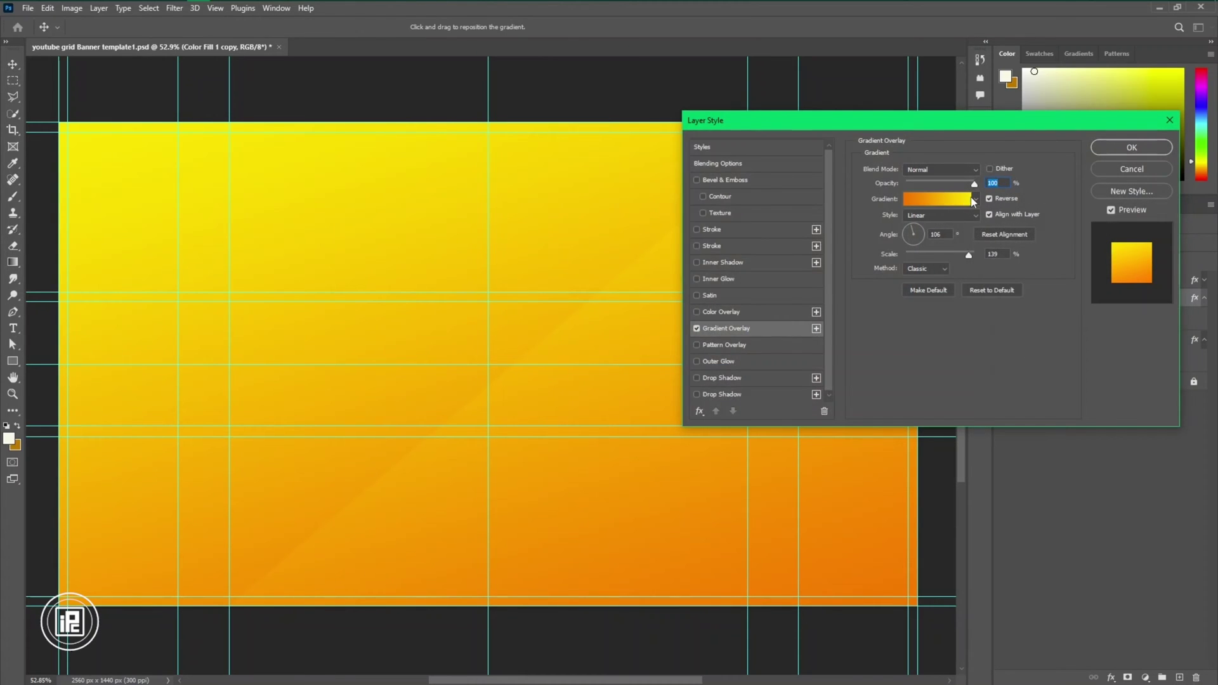
pyautogui.click(970, 199)
pyautogui.doubleClick(474, 340)
pyautogui.moveTo(969, 296); pyautogui.dragTo(971, 340)
pyautogui.click(1084, 192)
pyautogui.doubleClick(732, 342)
pyautogui.click(367, 343)
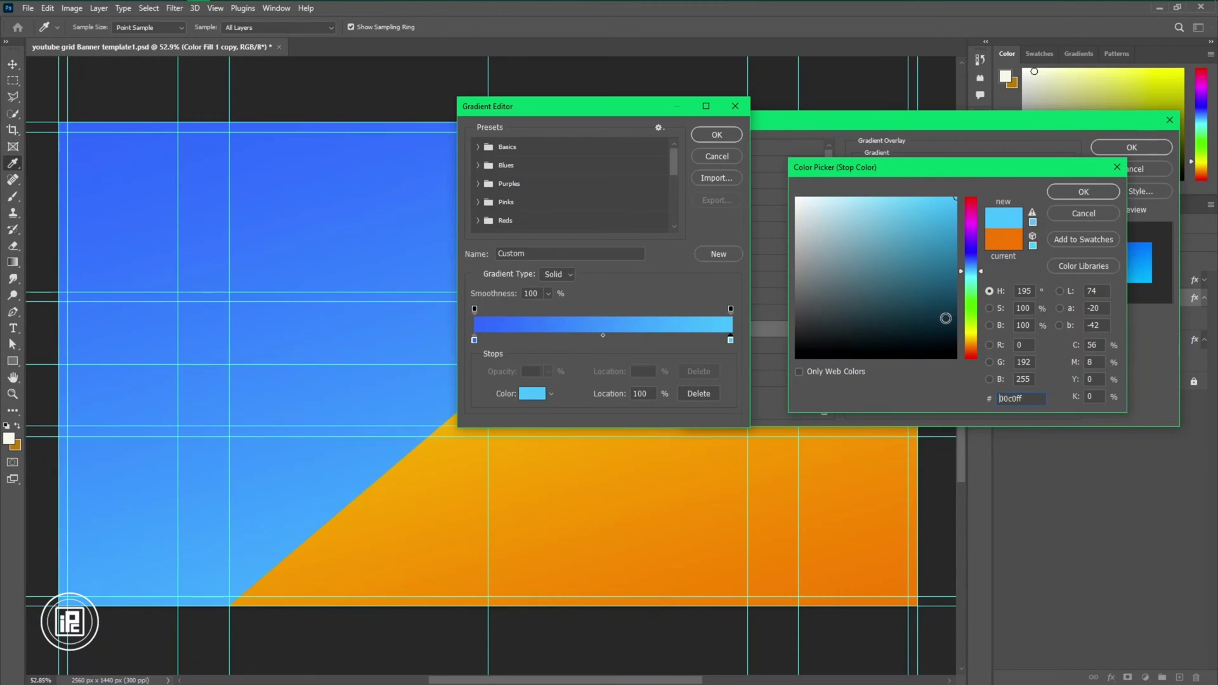
pyautogui.press('Return')
pyautogui.press('Return')
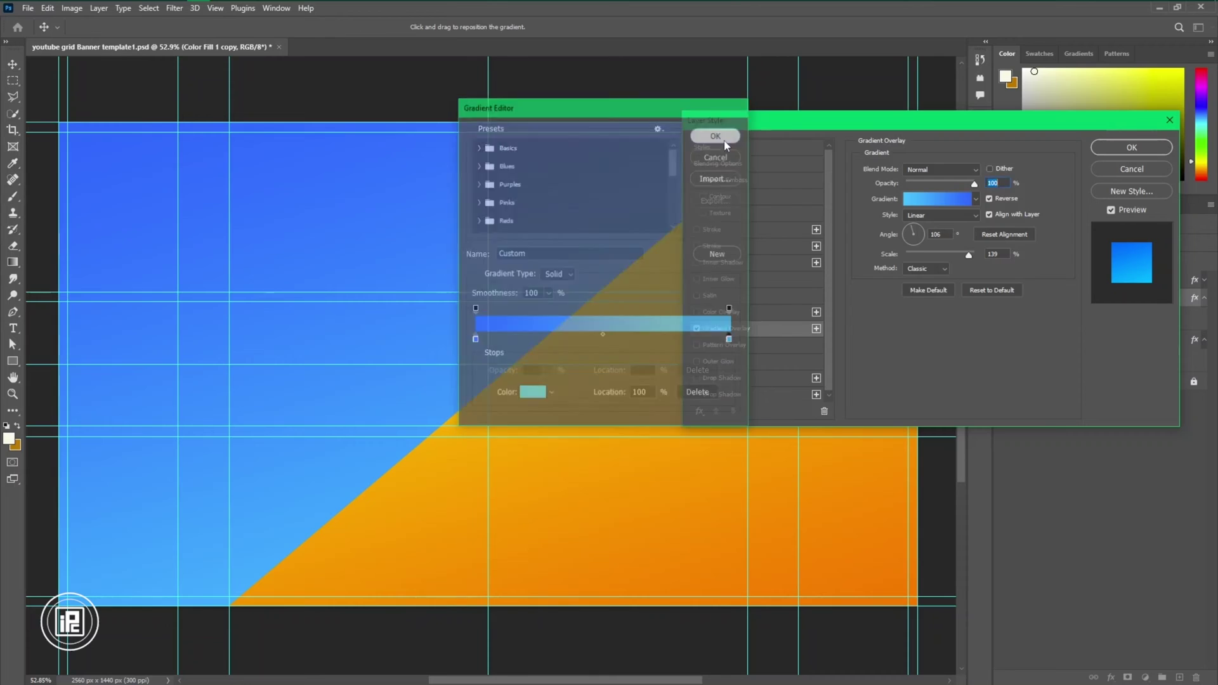
pyautogui.click(1132, 147)
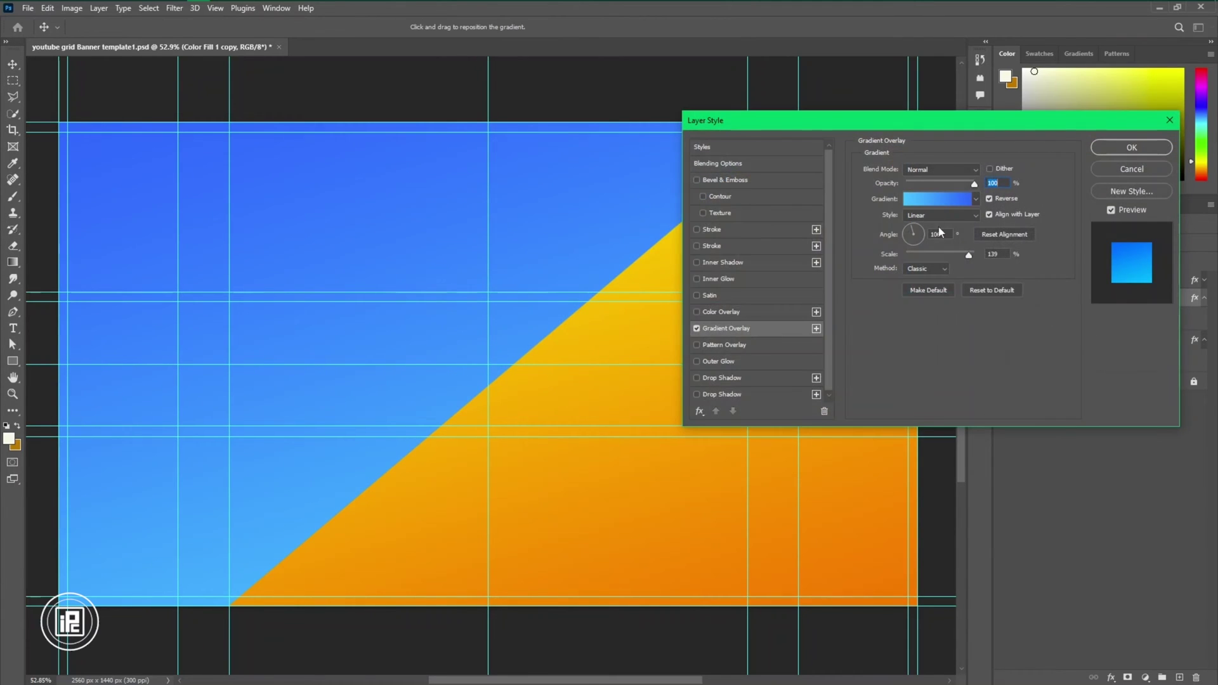
# - Shift the first stop of the copy's blue gradient to a slightly deeper blue hue and apply the layer style
pyautogui.click(938, 199)
pyautogui.click(474, 340)
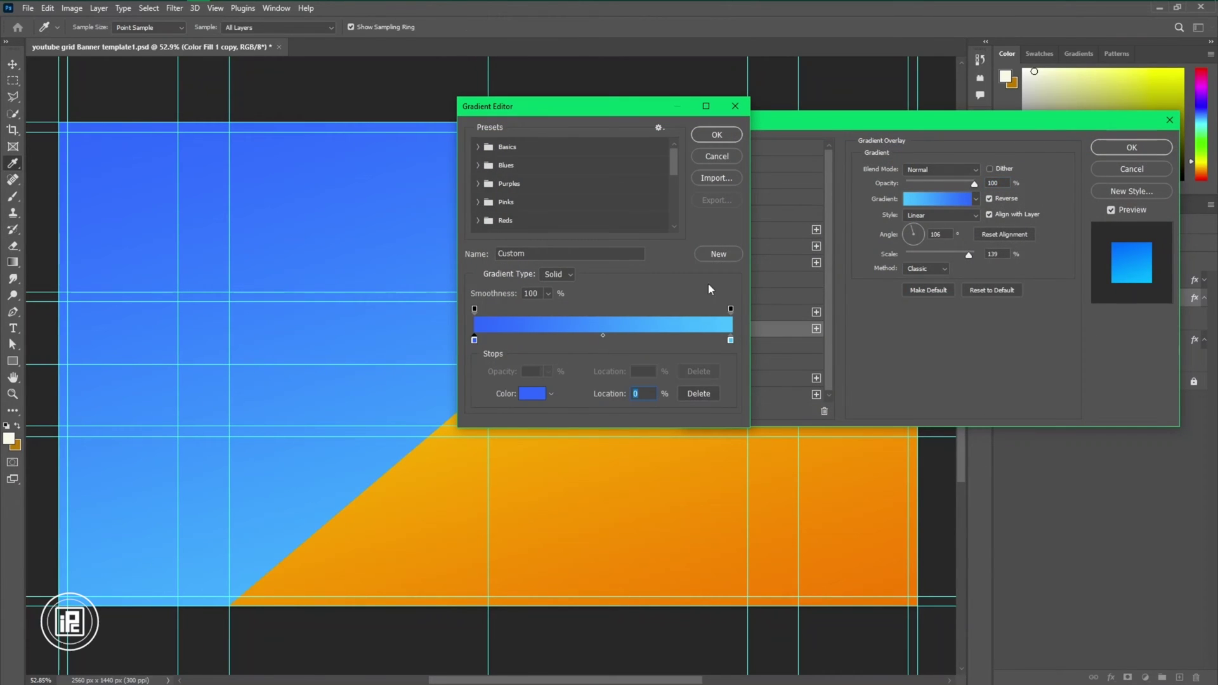
pyautogui.doubleClick(474, 340)
pyautogui.click(974, 261)
pyautogui.moveTo(973, 257); pyautogui.dragTo(972, 261)
pyautogui.press('Return')
pyautogui.press('Return')
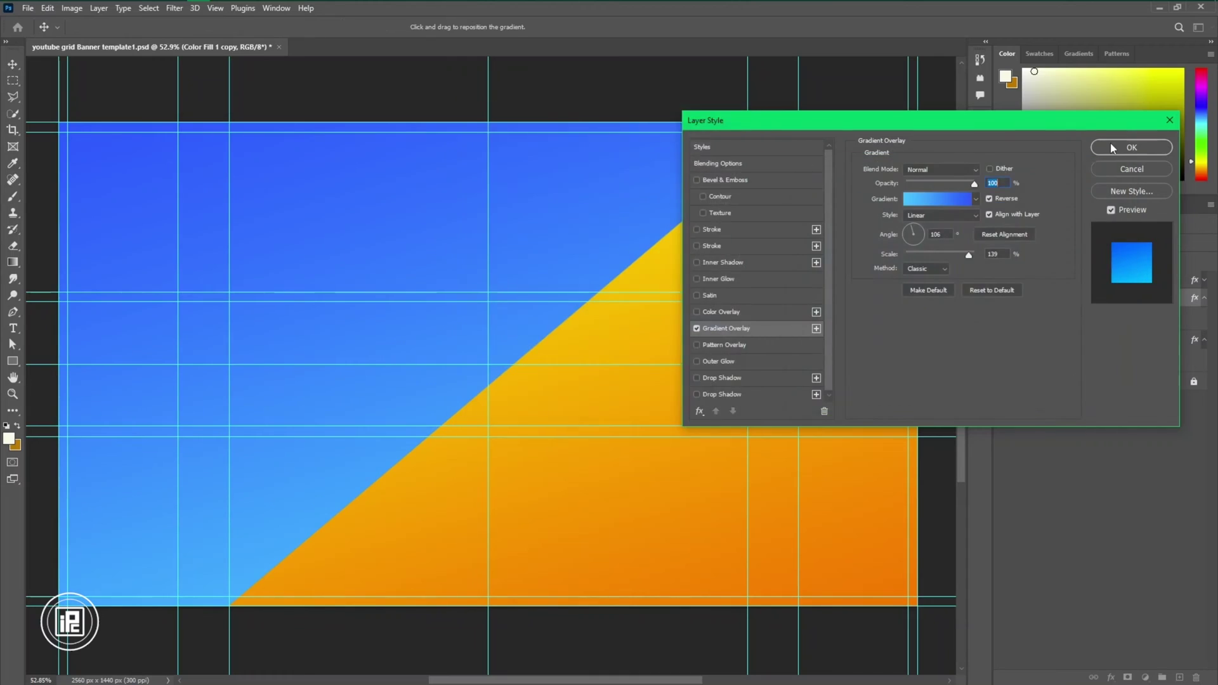
pyautogui.click(1110, 144)
# - Draw a square of about 841 px near the canvas center on a new layer and set its fill to none
pyautogui.click(14, 359)
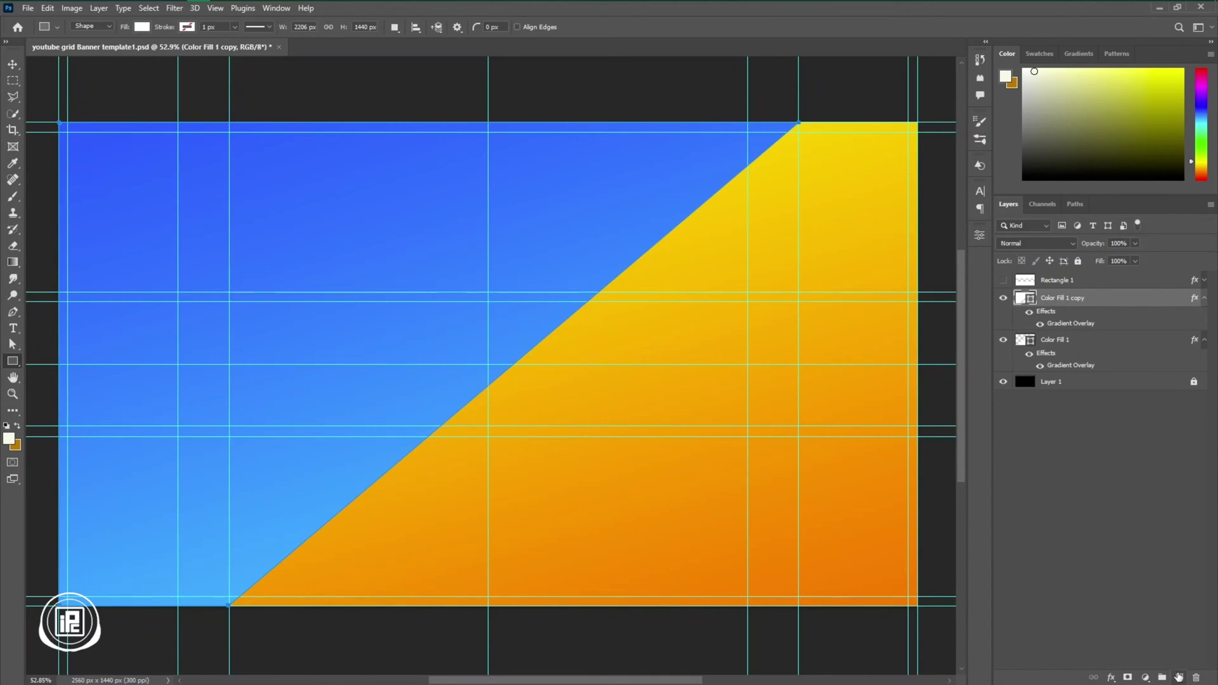
pyautogui.click(1180, 678)
pyautogui.moveTo(414, 269); pyautogui.dragTo(696, 550)
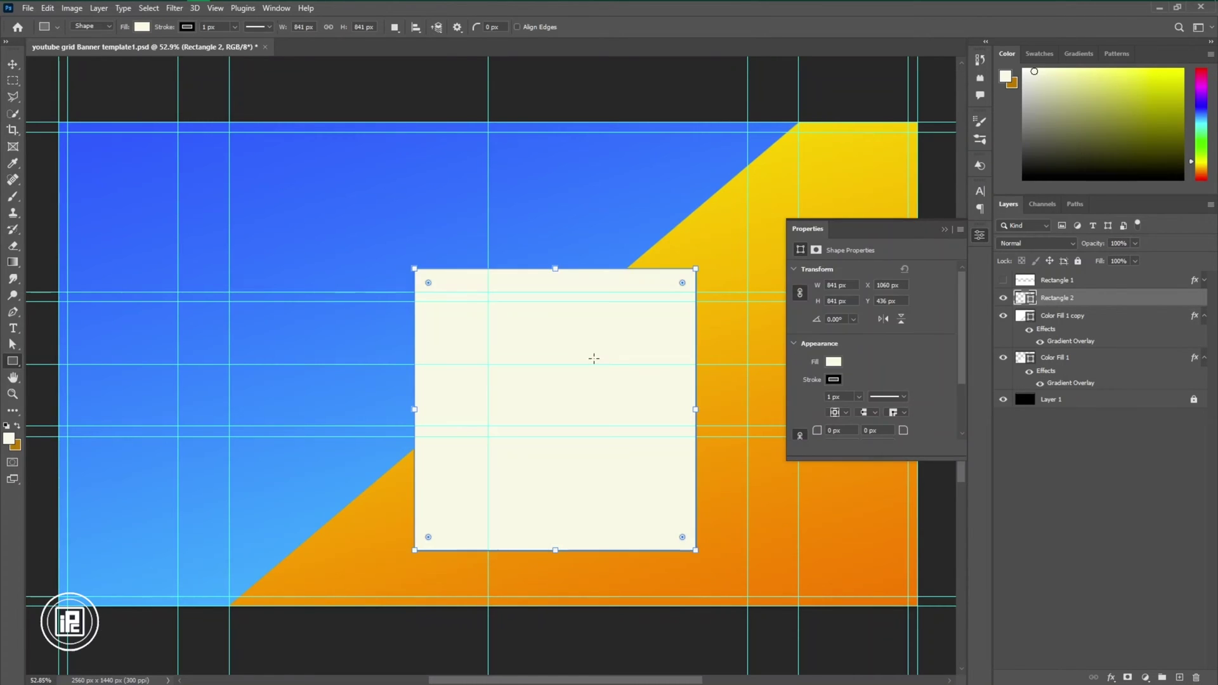
pyautogui.click(833, 361)
pyautogui.click(807, 387)
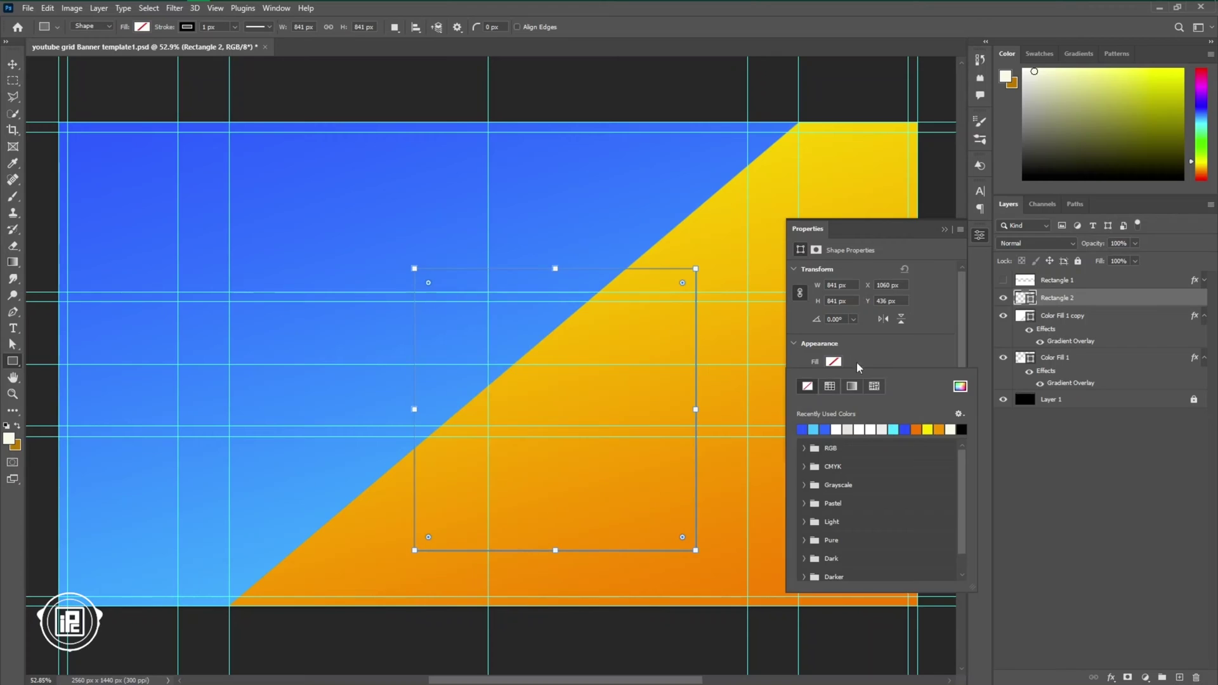
pyautogui.click(857, 361)
# - Set the square's stroke color to white
pyautogui.click(834, 379)
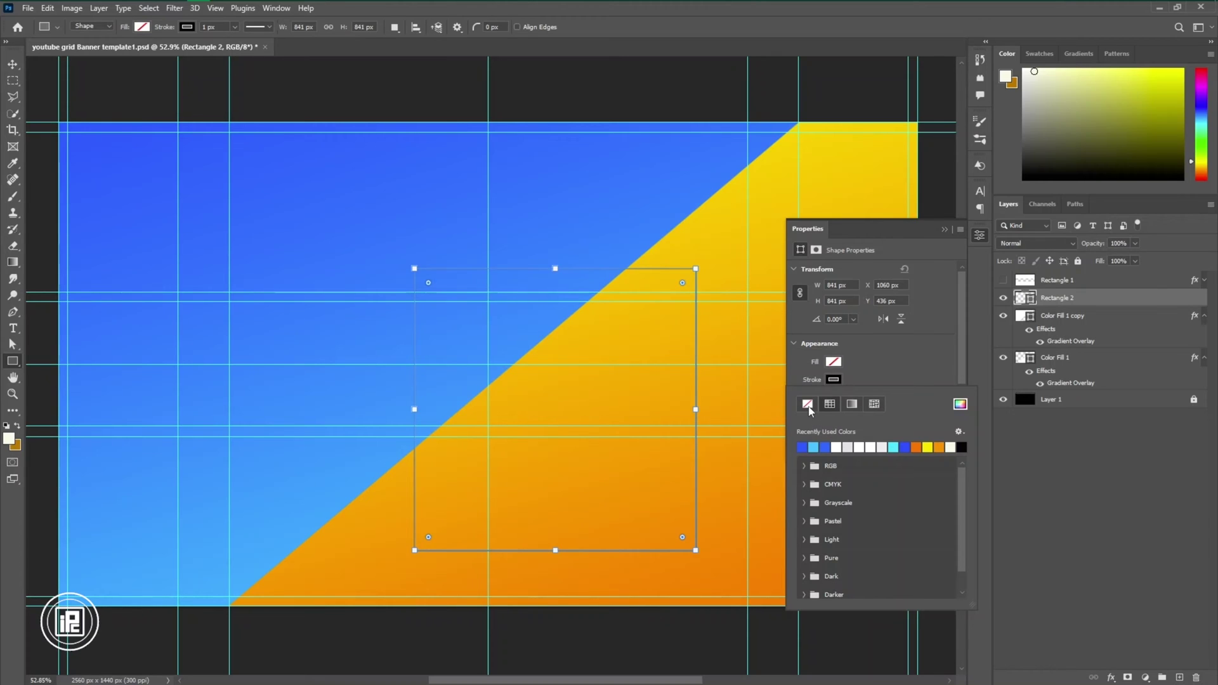
pyautogui.click(808, 406)
pyautogui.click(836, 447)
pyautogui.click(868, 369)
# - Rotate the square 45° into a diamond and set its stroke width to 200 px
pyautogui.moveTo(703, 270); pyautogui.dragTo(758, 413)
pyautogui.click(835, 397)
pyautogui.write('200')
pyautogui.press('Return')
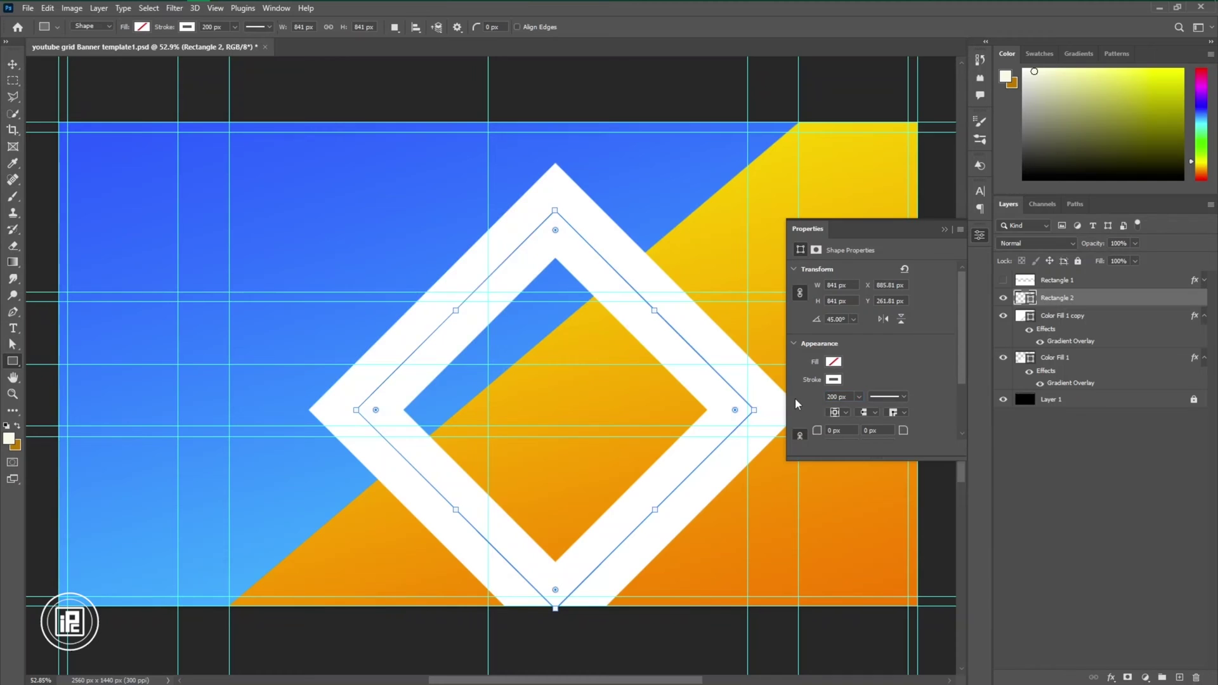
# - Place the white diamond on the center guides and enlarge it so that it spans most of the banner's width
pyautogui.press('v')
pyautogui.moveTo(365, 401)
pyautogui.mouseDown()
pyautogui.moveTo(293, 362)
pyautogui.moveTo(125, 355)
pyautogui.mouseUp()
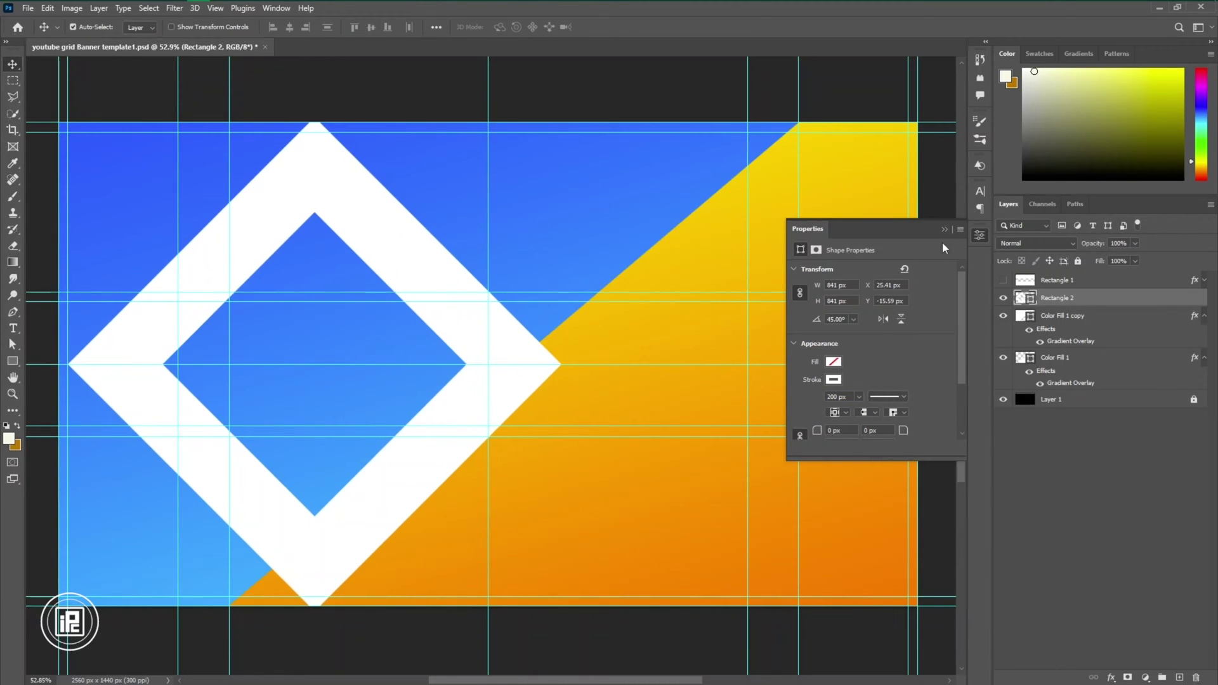
pyautogui.hotkey('ctrl', 't')
pyautogui.moveTo(552, 366); pyautogui.dragTo(728, 369)
pyautogui.press('Return')
# - Duplicate the diamond outline and scale the copy to about 72% so it nests against the original's inner edge
pyautogui.hotkey('ctrl', 'j')
pyautogui.hotkey('ctrl', 't')
pyautogui.scroll(9, 772, 365)
pyautogui.hotkey('ctrl', 'z')
pyautogui.scroll(-8, 752, 387)
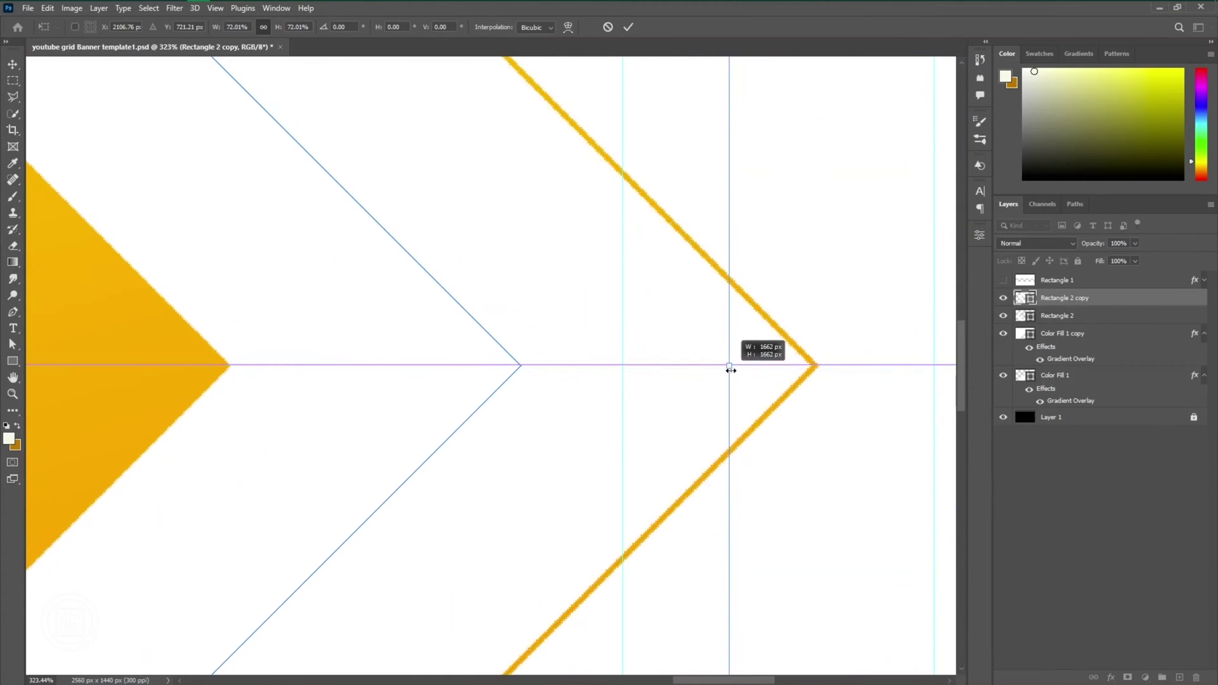
pyautogui.press('Return')
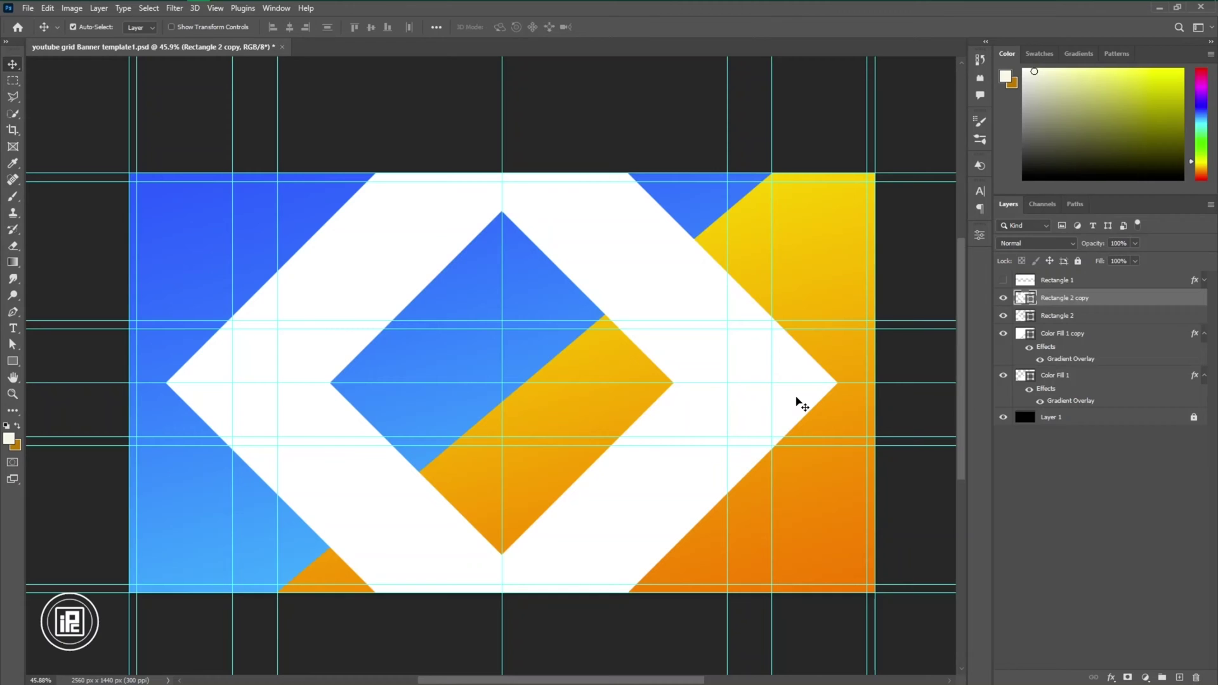
# - Duplicate the inner diamond and scale the new copy down to fit exactly inside its opening
pyautogui.hotkey('ctrl', 'j')
pyautogui.hotkey('ctrl', 't')
pyautogui.moveTo(707, 383); pyautogui.dragTo(520, 356)
pyautogui.scroll(4, 654, 383)
pyautogui.click(628, 27)
pyautogui.scroll(-4, 577, 448)
# - Duplicate the smallest diamond and scale the copy to about 37% so it nearly fills the remaining center
pyautogui.scroll(3, 524, 503)
pyautogui.hotkey('ctrl', 'j')
pyautogui.hotkey('ctrl', 't')
pyautogui.scroll(-2, 521, 356)
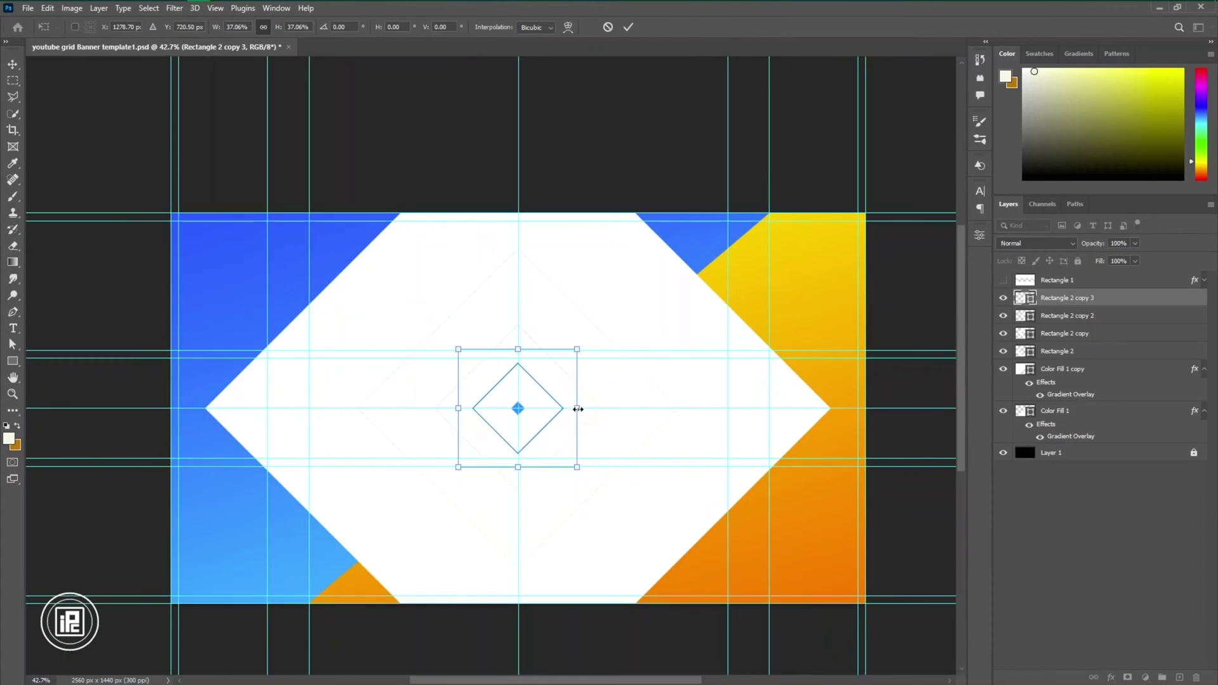
pyautogui.scroll(3, 559, 392)
pyautogui.press('Return')
pyautogui.scroll(-2, 694, 527)
# - Change the stroke color of the Rectangle 2 and Rectangle 2 copy 2 diamonds to light grey
pyautogui.click(1133, 351)
pyautogui.keyDown('ctrl'); pyautogui.click(1133, 316); pyautogui.keyUp('ctrl')
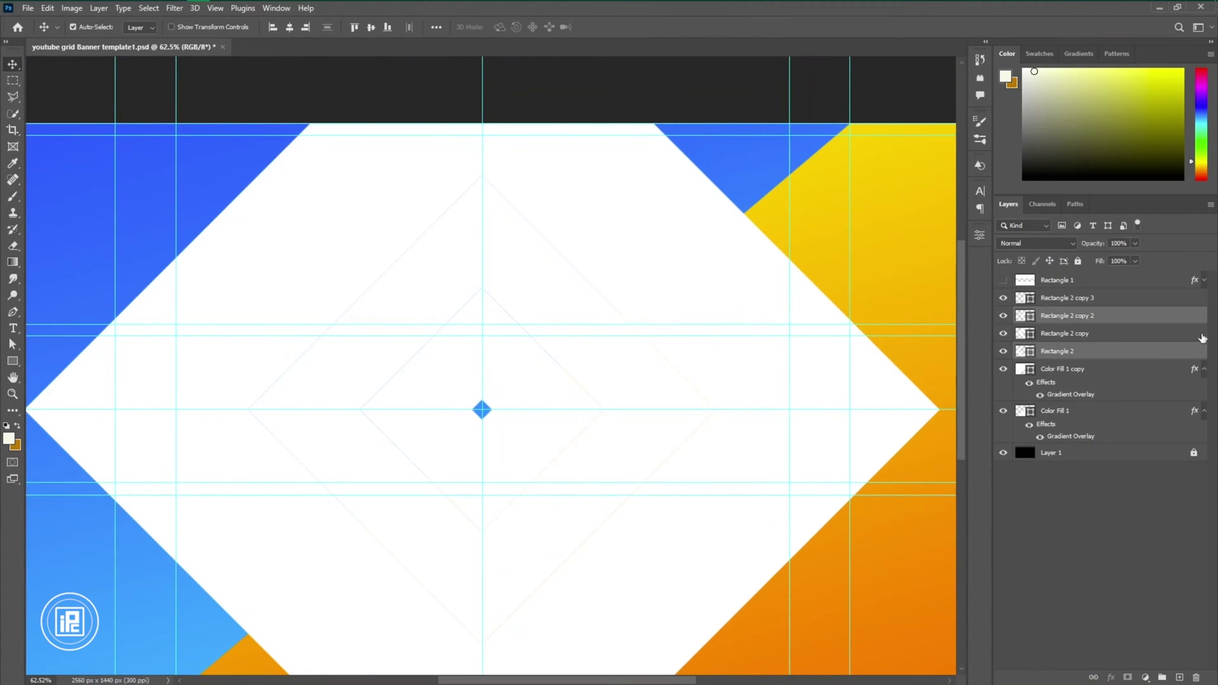
pyautogui.click(980, 235)
pyautogui.click(834, 379)
pyautogui.click(848, 447)
pyautogui.click(945, 231)
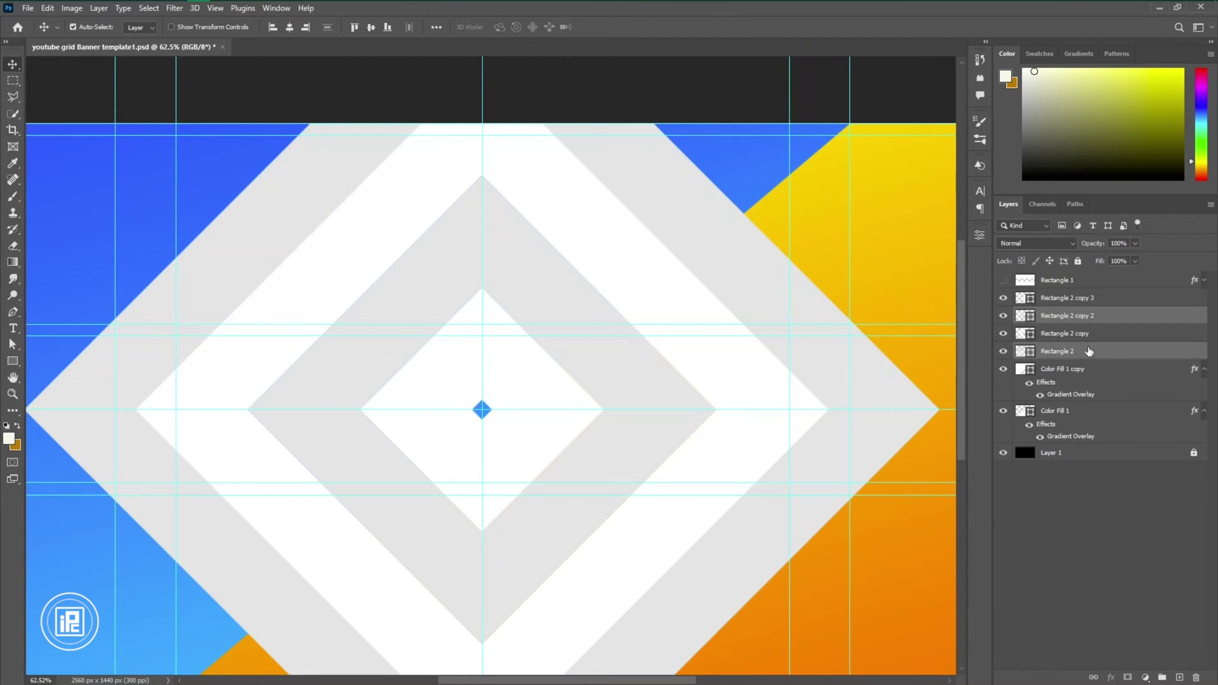
# - Set the blend mode of all four nested diamond outlines to Soft Light
pyautogui.click(1050, 246)
pyautogui.click(1009, 395)
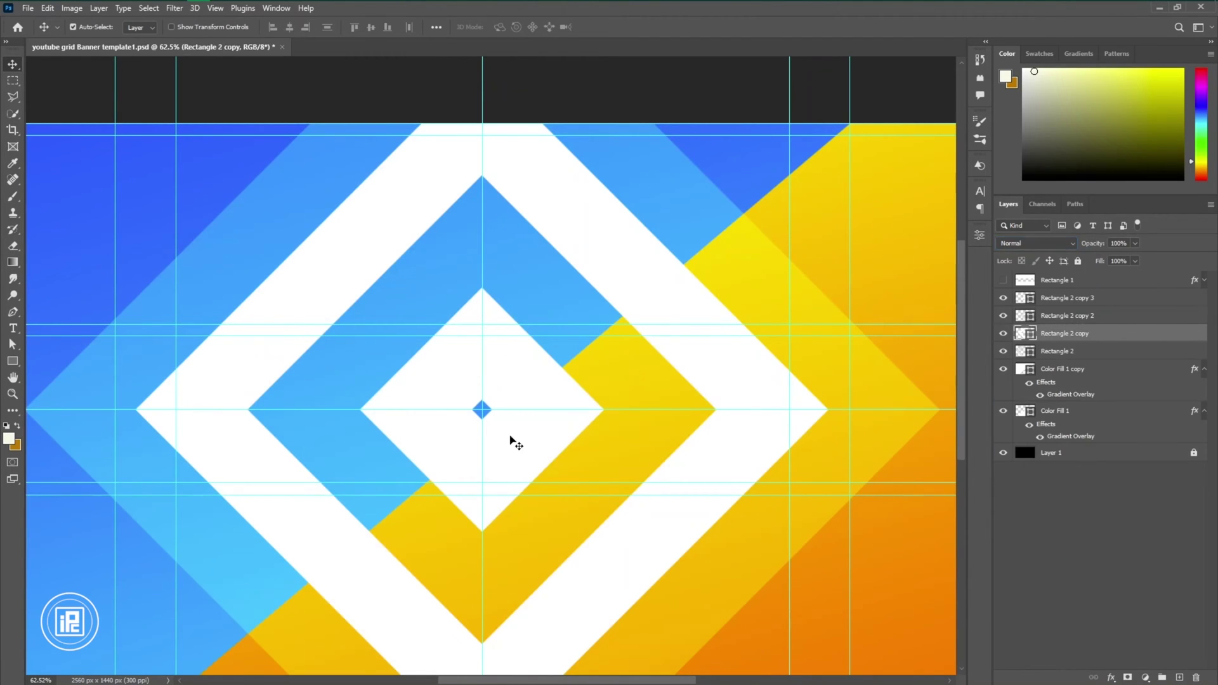
pyautogui.click(1036, 243)
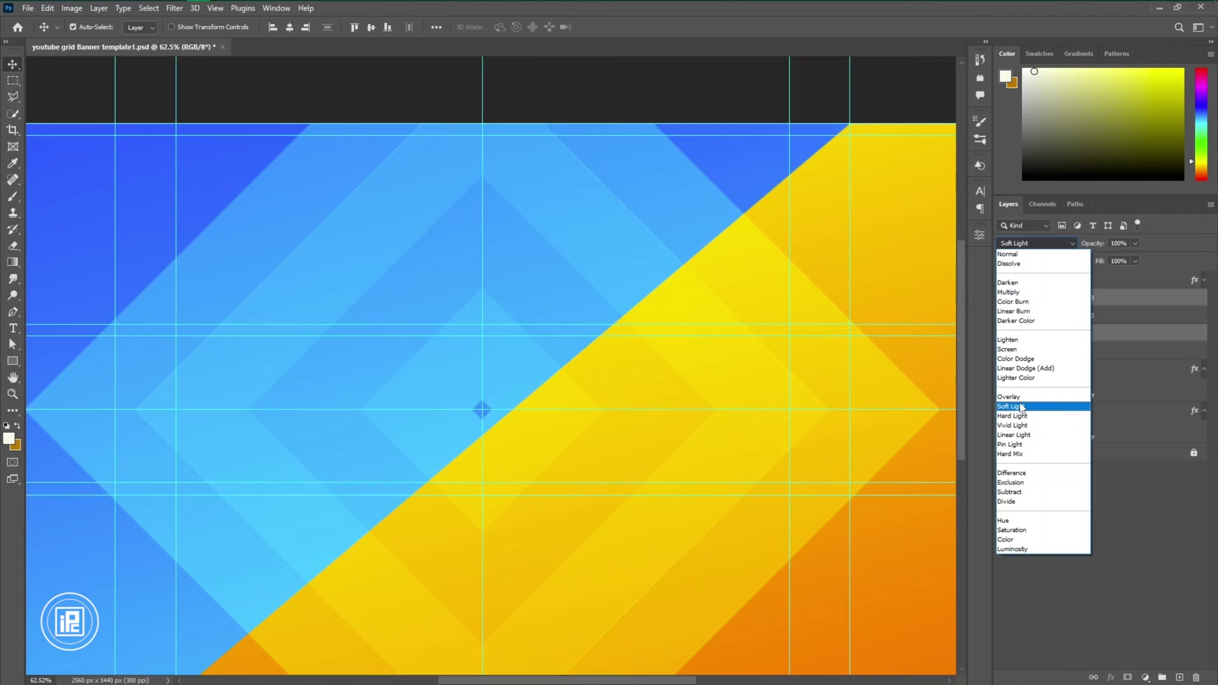
pyautogui.click(1018, 407)
# - Change the stroke color of the Rectangle 2 and Rectangle 2 copy 2 diamonds to a darker grey
pyautogui.click(980, 235)
pyautogui.click(833, 383)
pyautogui.click(960, 404)
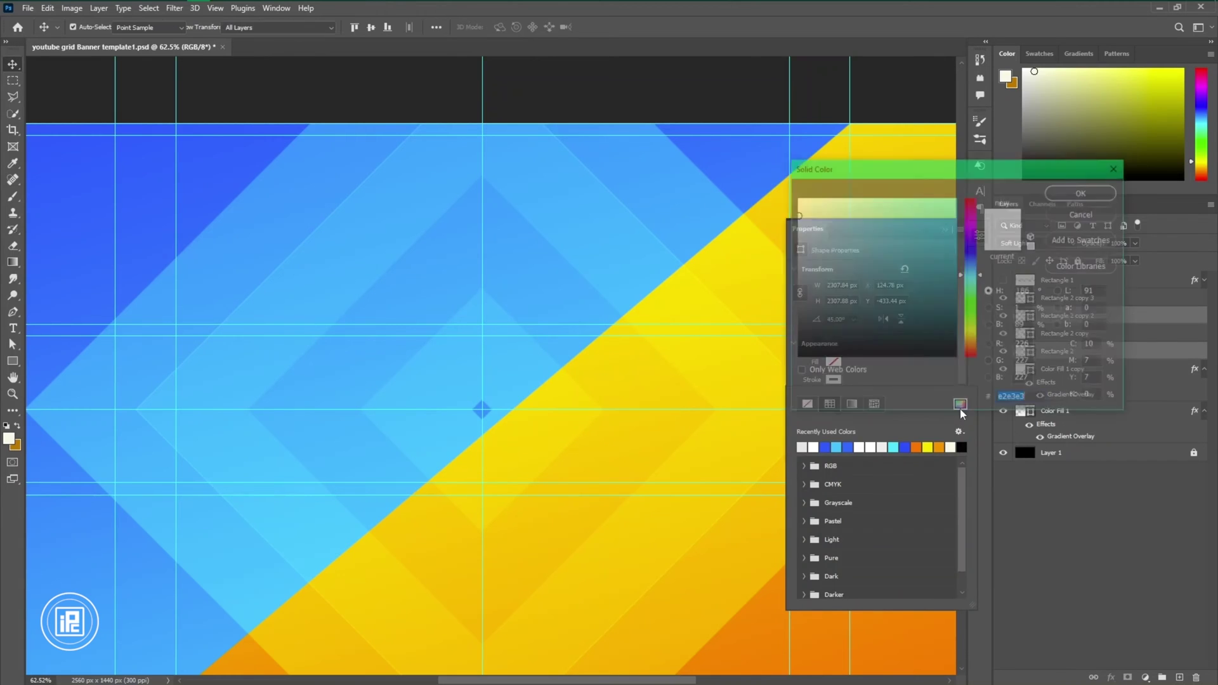
pyautogui.click(793, 234)
pyautogui.click(1083, 192)
pyautogui.click(945, 230)
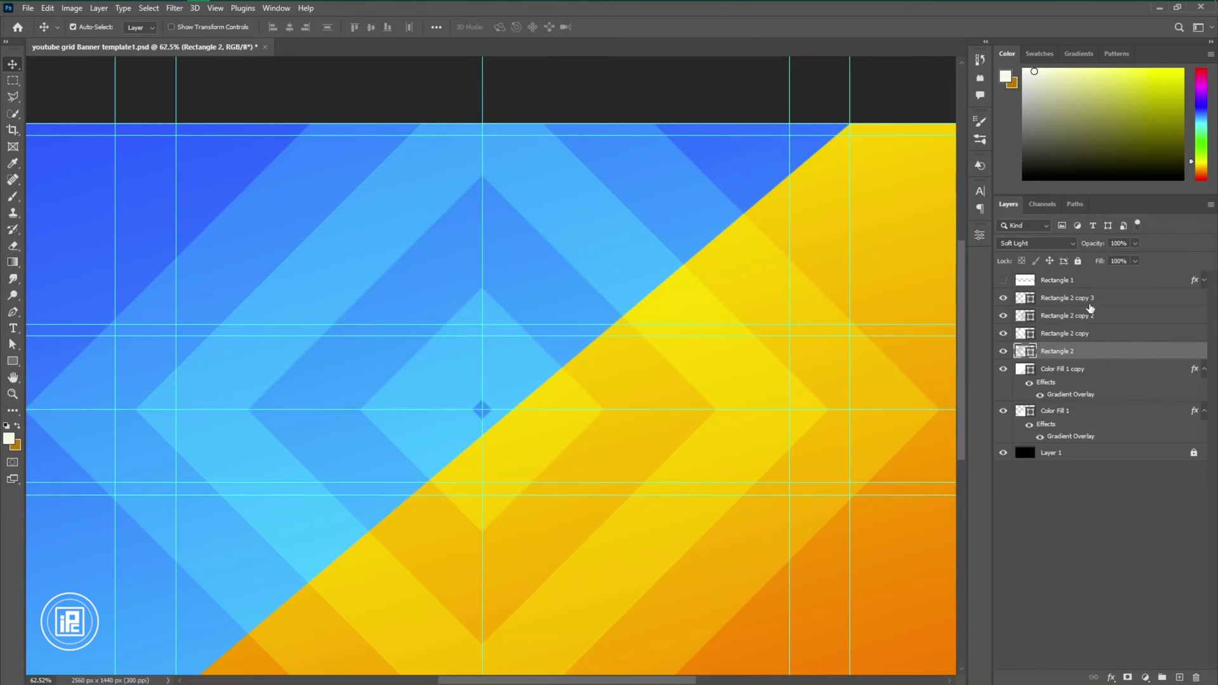
# - Group the four diamond outlines and reduce the group's opacity to 74% and its fill to 98%
pyautogui.hotkey('ctrl', 'g')
pyautogui.click(1122, 262)
pyautogui.moveTo(1128, 264); pyautogui.dragTo(1099, 261)
pyautogui.moveTo(1093, 246); pyautogui.dragTo(1076, 248)
# - Scale the diamond group up proportionally to about 109% so it nearly spans the banner's width
pyautogui.scroll(-4, 820, 446)
pyautogui.hotkey('ctrl', 't')
pyautogui.moveTo(857, 401); pyautogui.dragTo(893, 393)
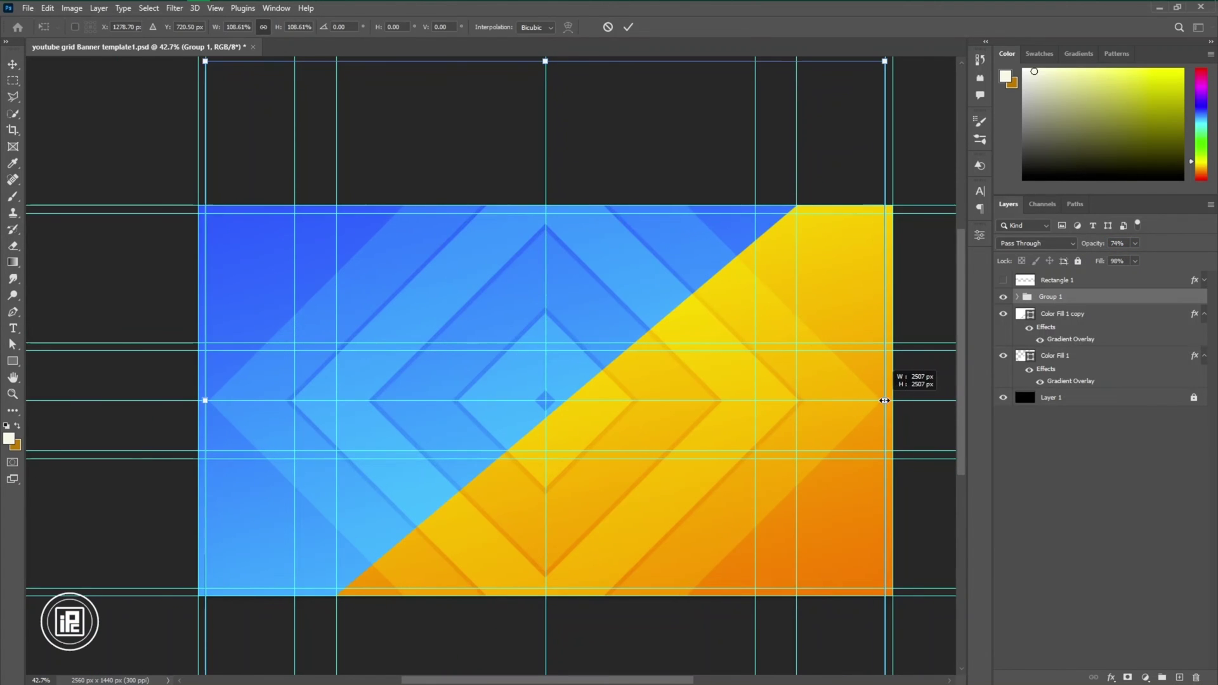
pyautogui.click(629, 27)
# - Scale the Rectangle 2 copy diamond up to about 103% so it meets the outermost outline
pyautogui.click(747, 424)
pyautogui.hotkey('ctrl', 't')
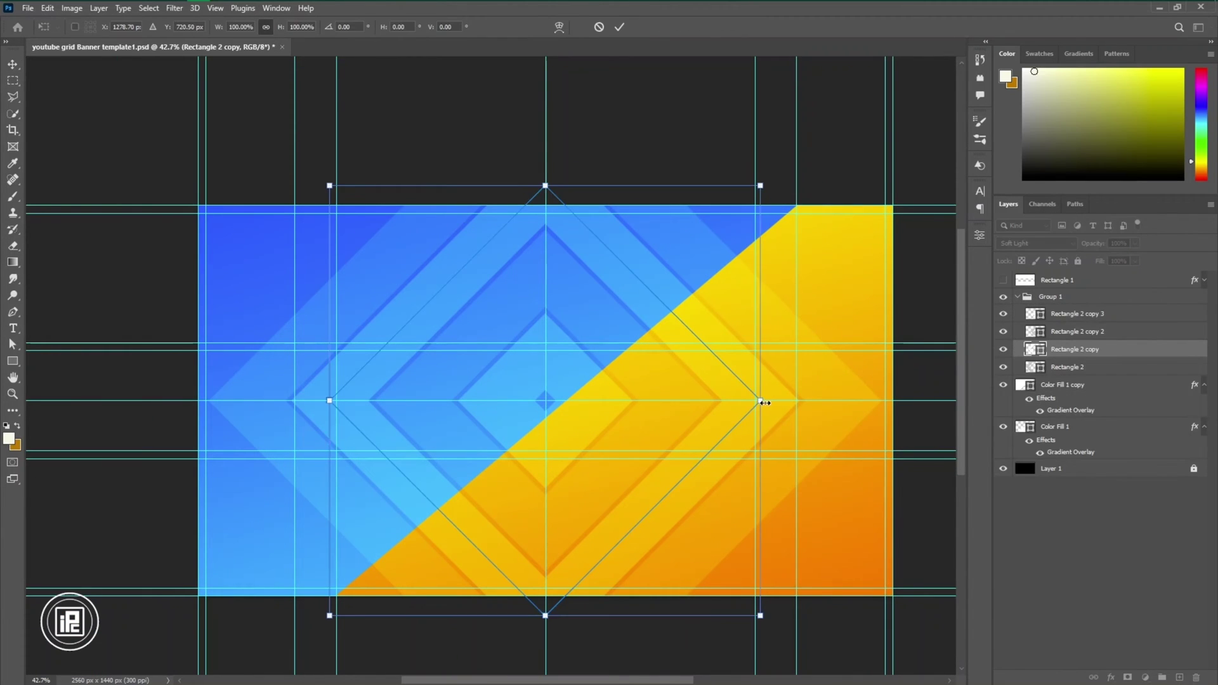
pyautogui.scroll(11, 779, 404)
pyautogui.moveTo(763, 402); pyautogui.dragTo(747, 396)
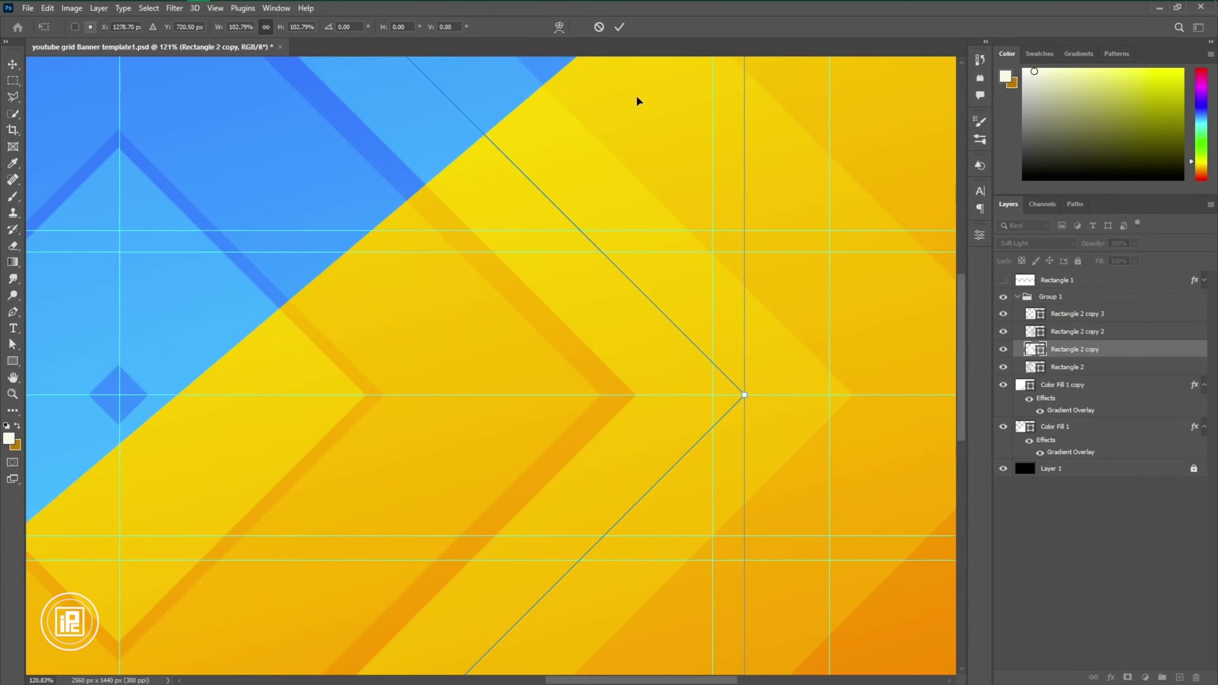
pyautogui.click(620, 26)
# - Enlarge the Rectangle 2 copy 2 diamond until it meets the inner edge of the surrounding outline
pyautogui.scroll(-5, 540, 372)
pyautogui.keyDown('ctrl'); pyautogui.click(469, 417); pyautogui.keyUp('ctrl')
pyautogui.hotkey('ctrl', 't')
pyautogui.click(584, 270)
pyautogui.hotkey('ctrl', 't')
pyautogui.moveTo(580, 387); pyautogui.dragTo(607, 390)
pyautogui.press('Return')
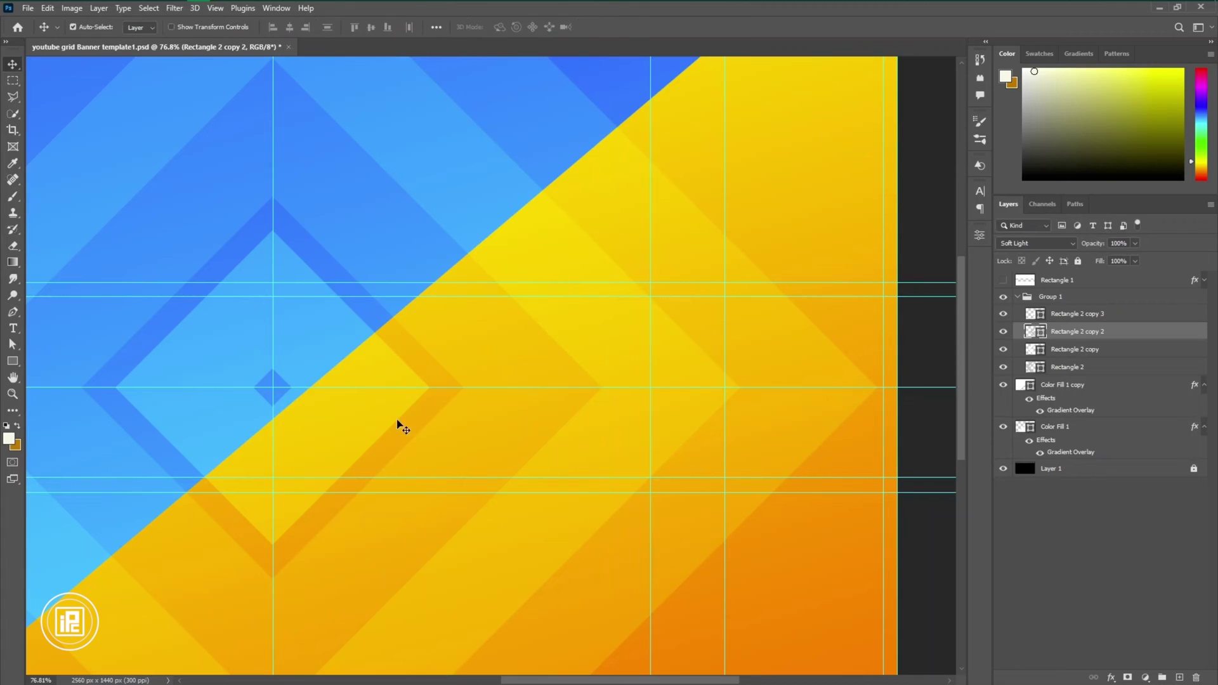
# - Enlarge the innermost Rectangle 2 copy 3 diamond until it closes the gap to the surrounding outline
pyautogui.hotkey('alt', ']')
pyautogui.hotkey('ctrl', 't')
pyautogui.moveTo(362, 387); pyautogui.dragTo(396, 387)
pyautogui.scroll(3, 395, 388)
pyautogui.click(622, 28)
pyautogui.scroll(-4, 558, 281)
pyautogui.scroll(-5, 558, 281)
pyautogui.click(490, 476)
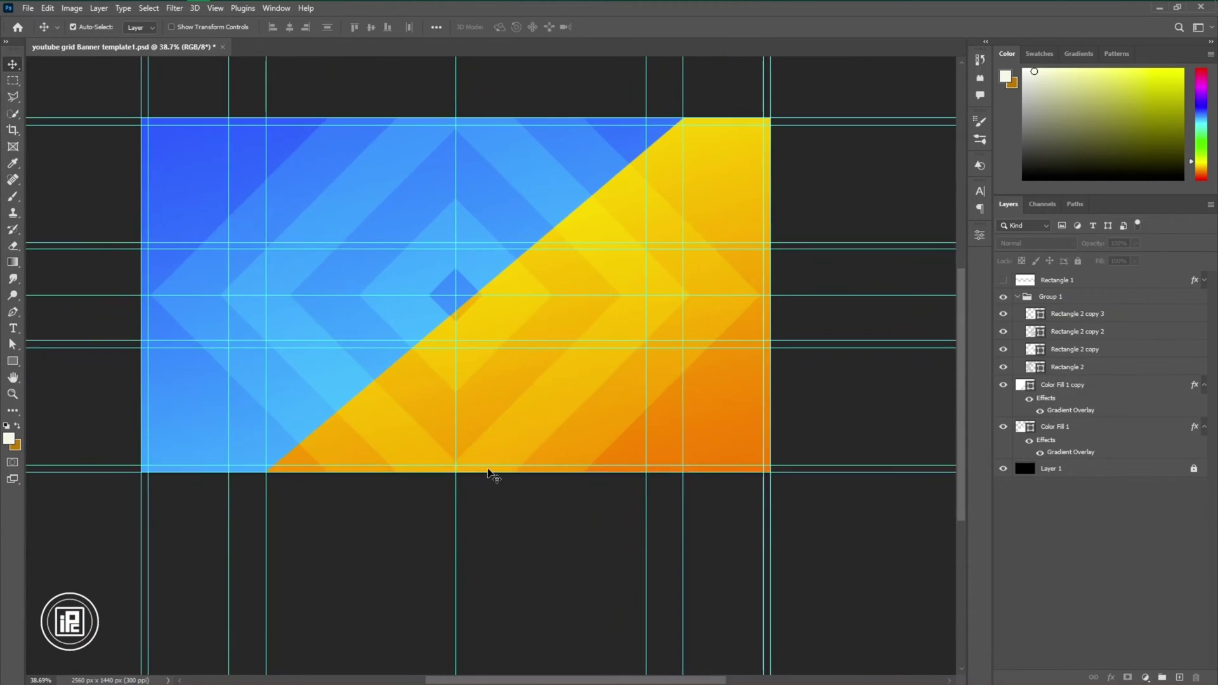
# - Make a rectangular marquee selection of the full-width central band between the outer horizontal guides
pyautogui.scroll(3, 487, 495)
pyautogui.scroll(1, 493, 501)
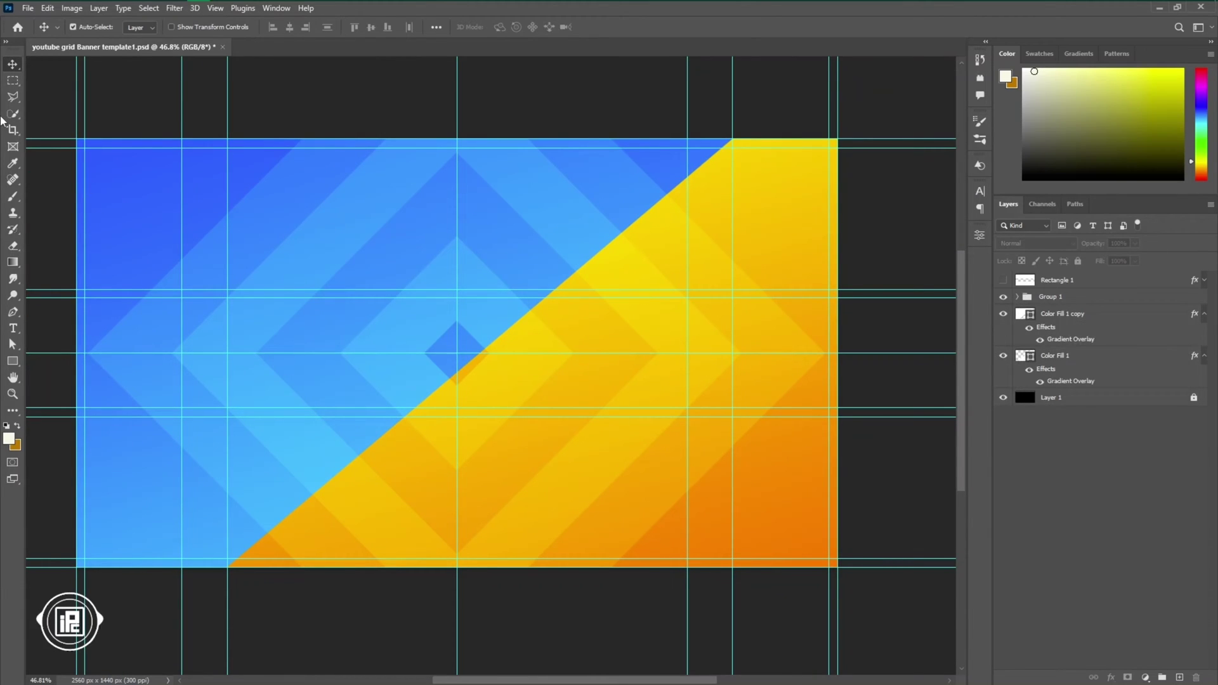
pyautogui.click(13, 80)
pyautogui.moveTo(77, 291); pyautogui.dragTo(872, 416)
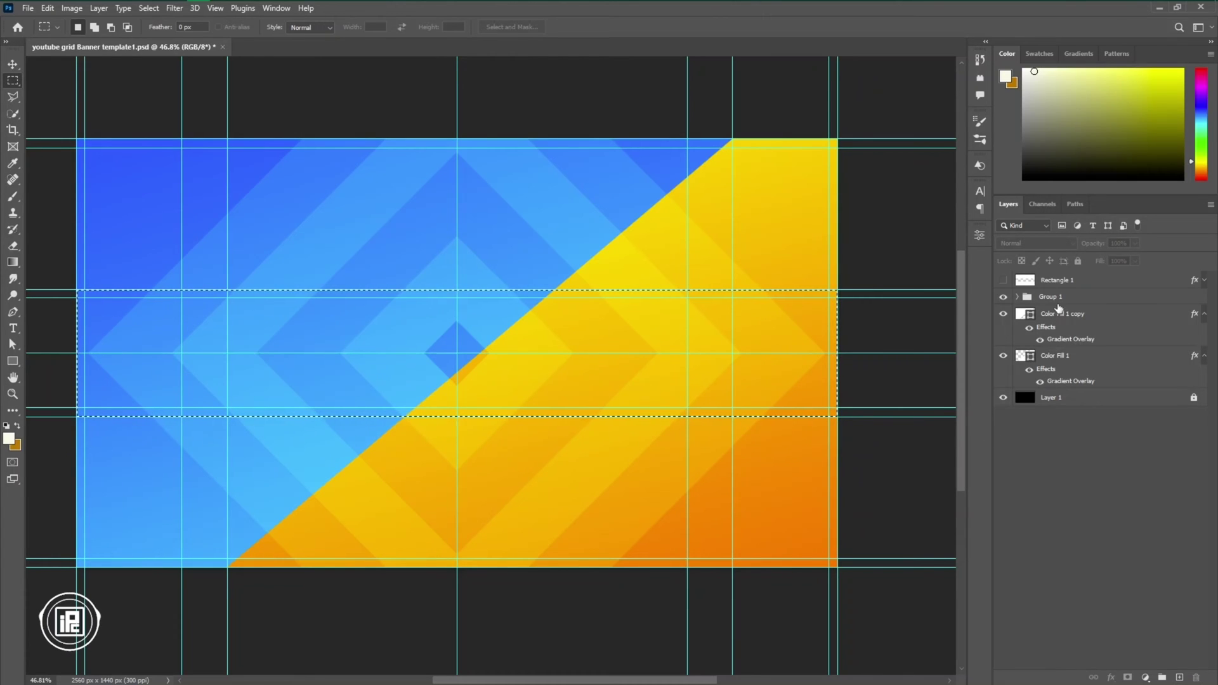
# - Group the diamond group with both Color Fill layers and mask the new group to the selected central band
pyautogui.click(1058, 300)
pyautogui.keyDown('shift'); pyautogui.click(1070, 380); pyautogui.keyUp('shift')
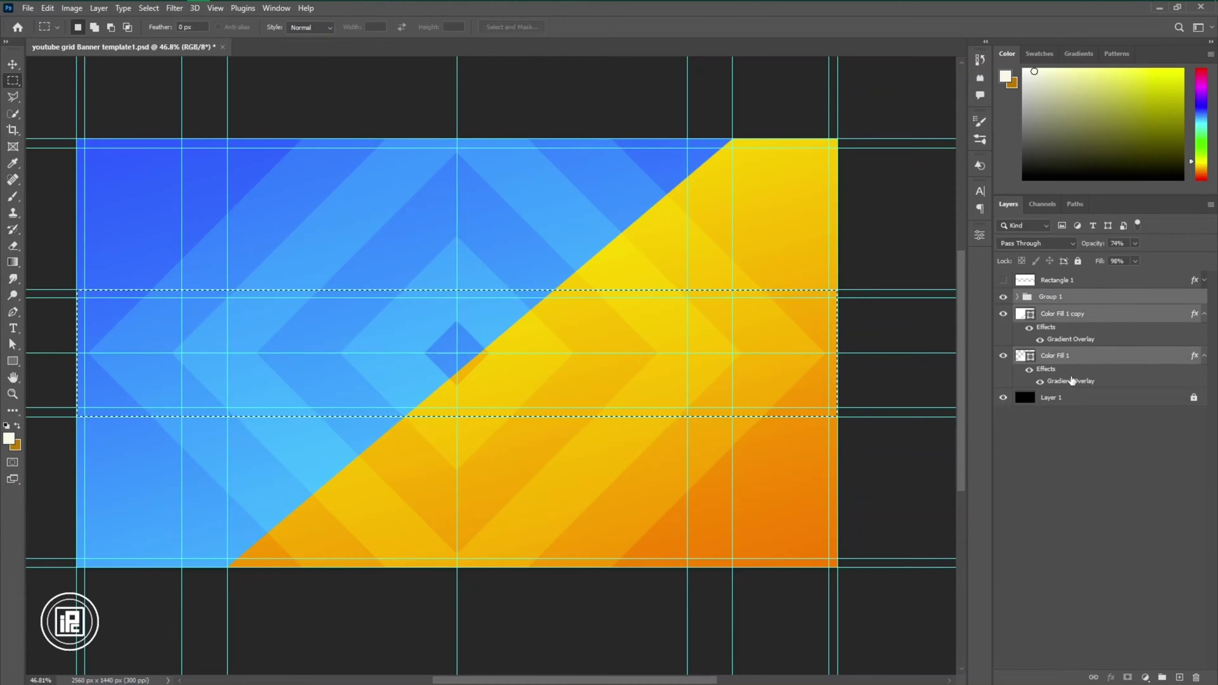
pyautogui.click(1162, 678)
pyautogui.click(1128, 678)
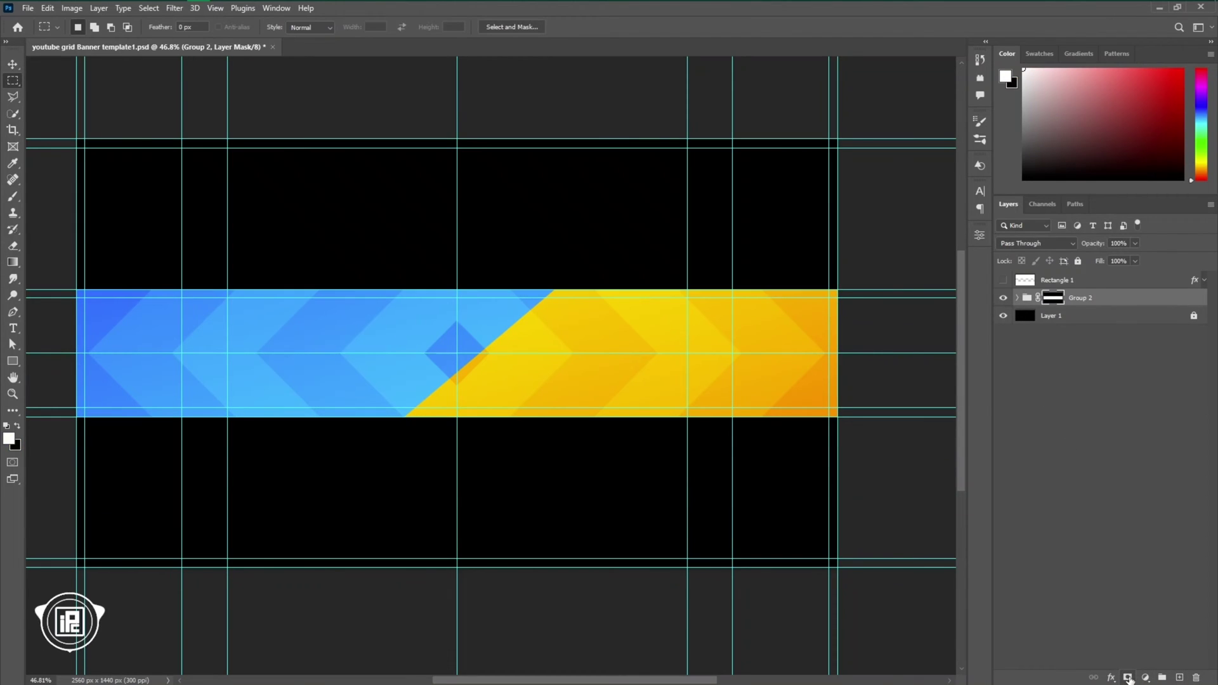
# - Duplicate the masked group and delete the layer mask from the original Group 2 below
pyautogui.press('v')
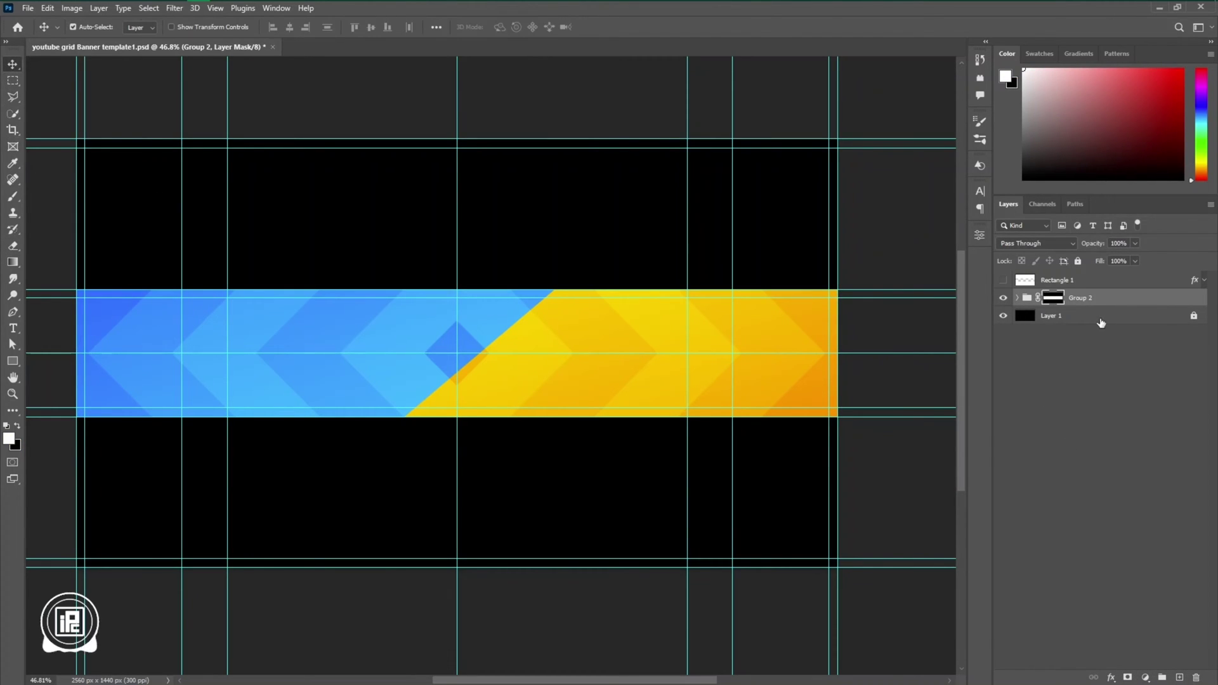
pyautogui.hotkey('ctrl', 'j')
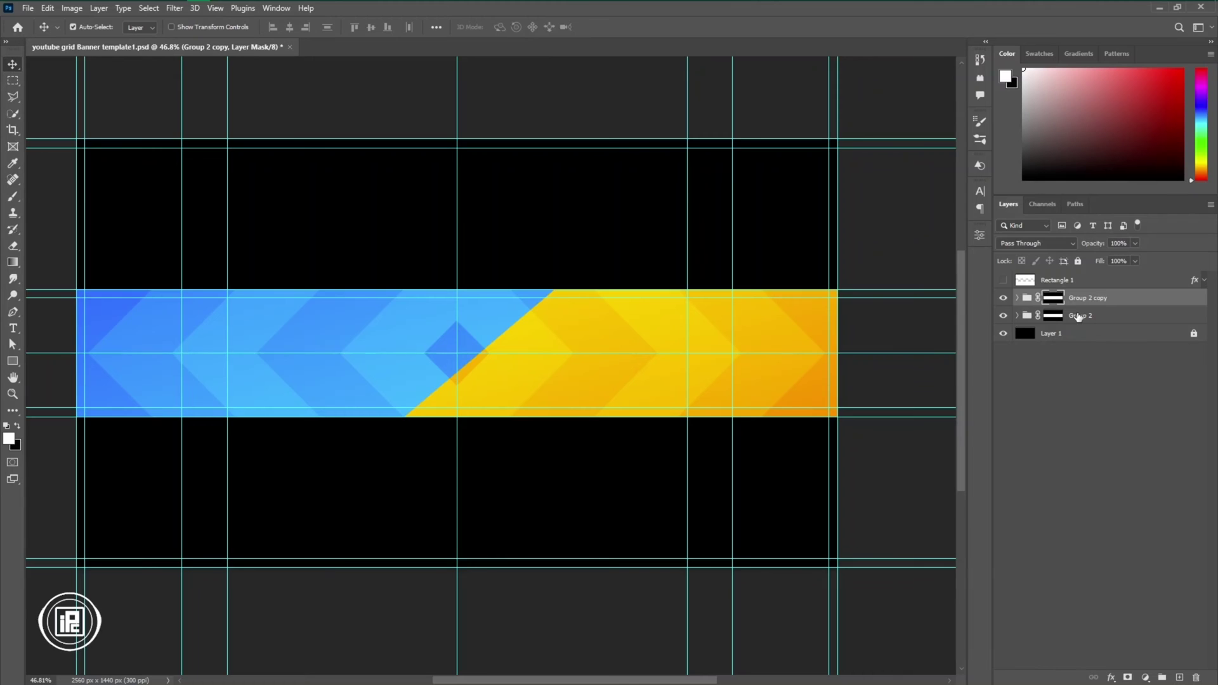
pyautogui.click(1078, 316)
pyautogui.moveTo(1050, 317); pyautogui.dragTo(1199, 679)
pyautogui.click(550, 259)
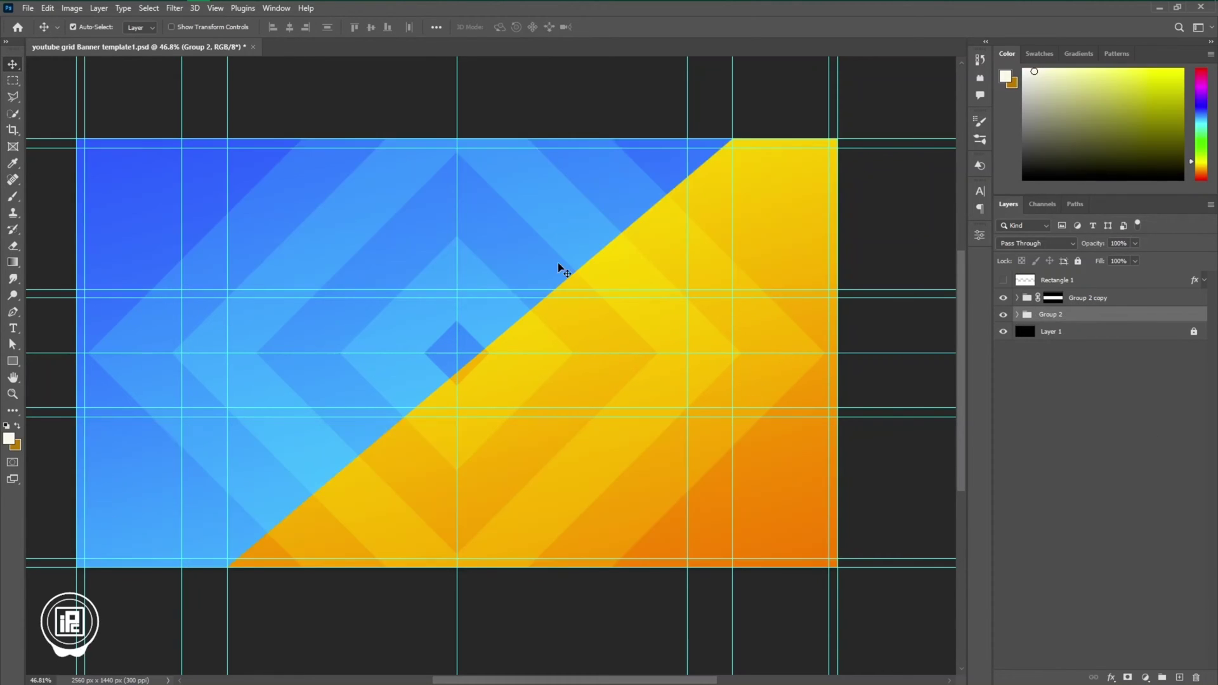
# - Lower the unmasked Group 2's opacity to 85% and convert it to a smart object
pyautogui.moveTo(1086, 245); pyautogui.dragTo(1085, 245)
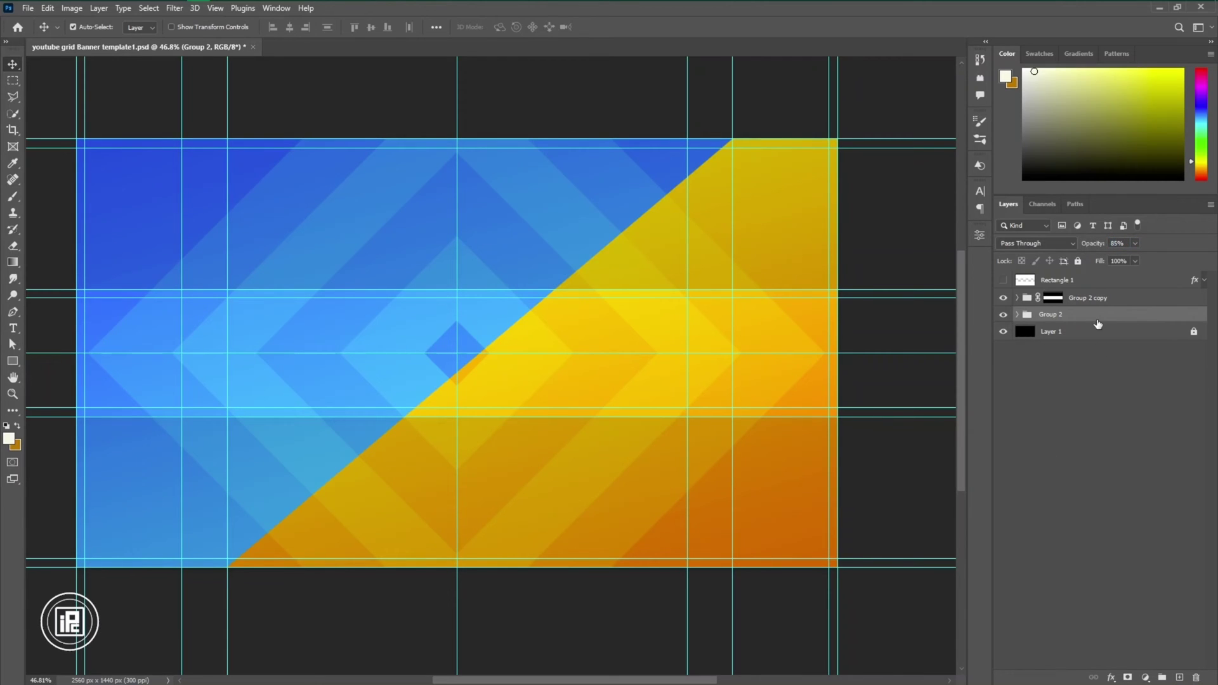
pyautogui.rightClick(1060, 318)
pyautogui.click(1126, 334)
# - Apply a Gaussian Blur with a 6.0 pixel radius to the Group 2 smart object
pyautogui.click(175, 8)
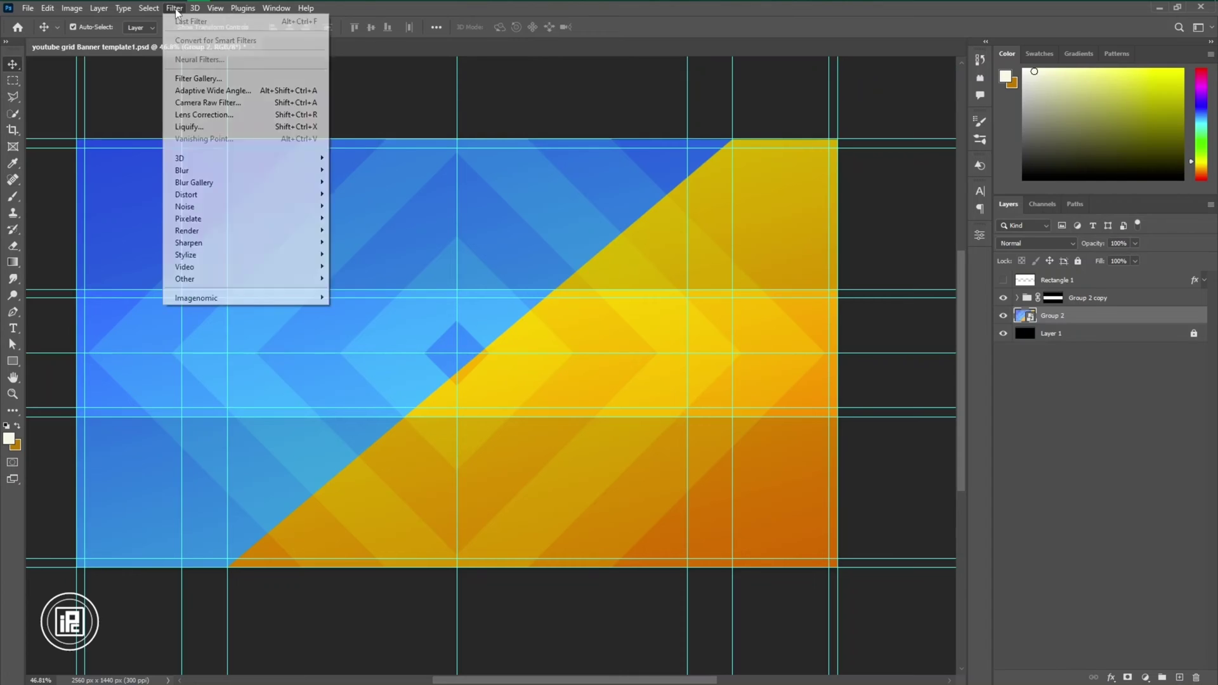
pyautogui.moveTo(187, 170)
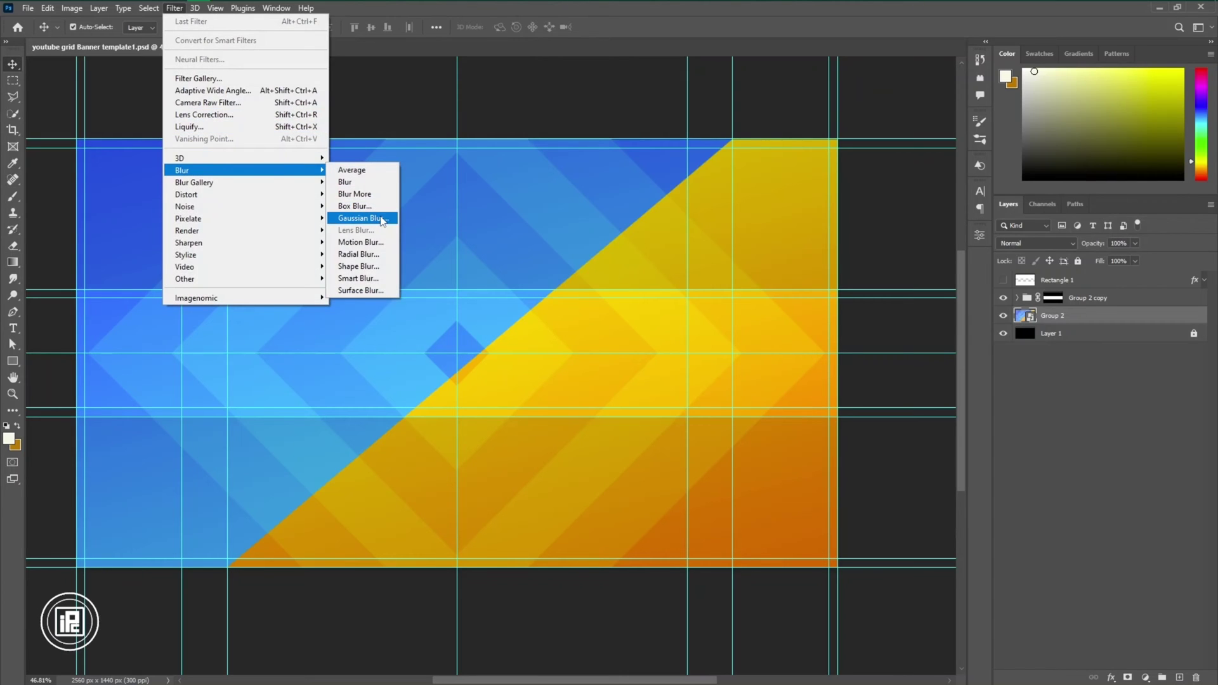
pyautogui.click(381, 219)
pyautogui.moveTo(560, 348); pyautogui.dragTo(549, 341)
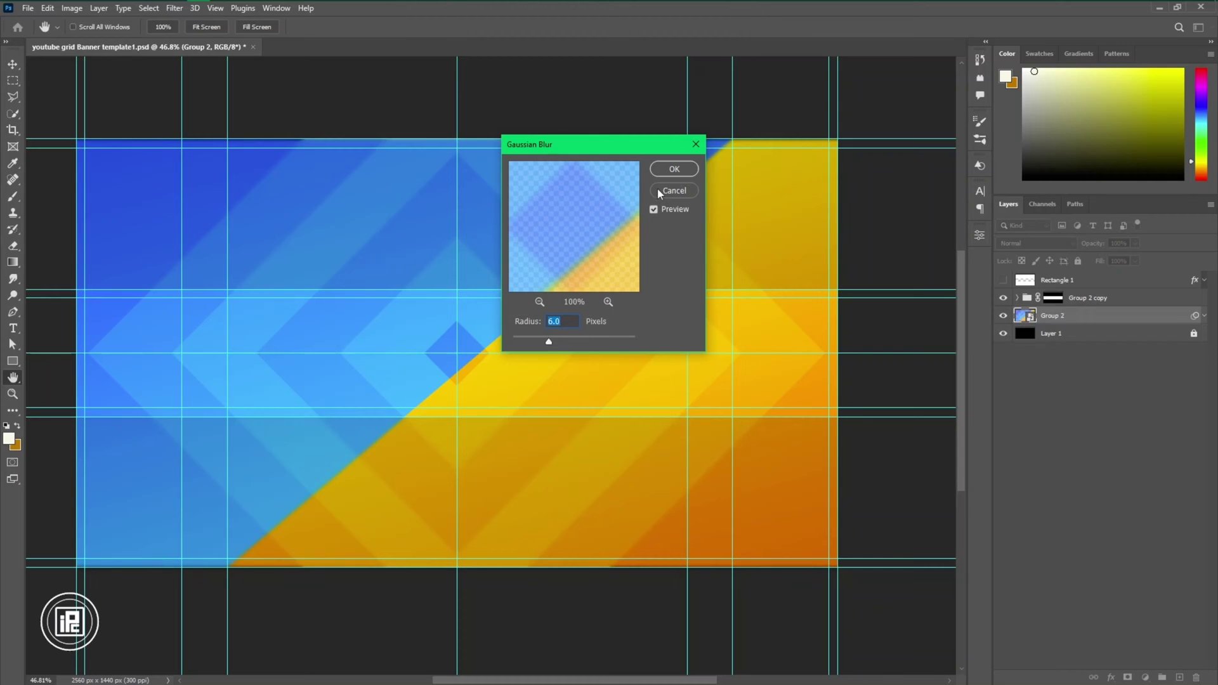
pyautogui.click(673, 169)
pyautogui.scroll(2, 381, 400)
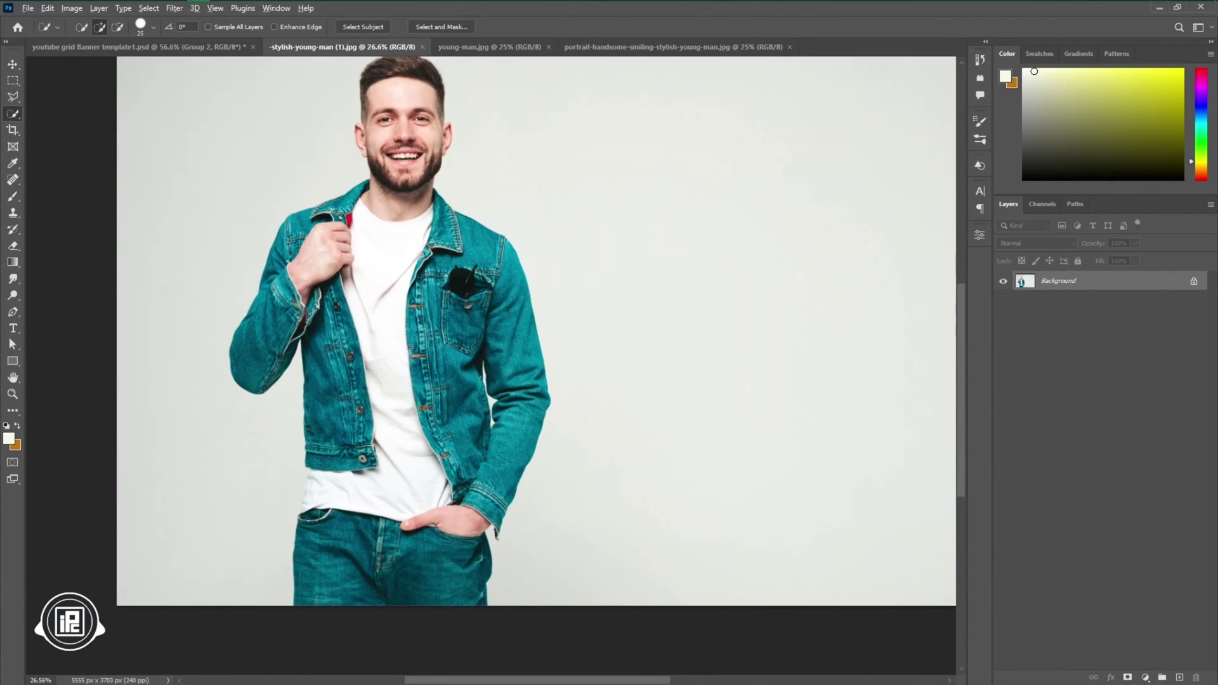
# - Select the man in the stylish-young-man (1).jpg photo with Quick Selection, covering his clothes, face, hair and ears
pyautogui.moveTo(410, 348); pyautogui.dragTo(415, 347)
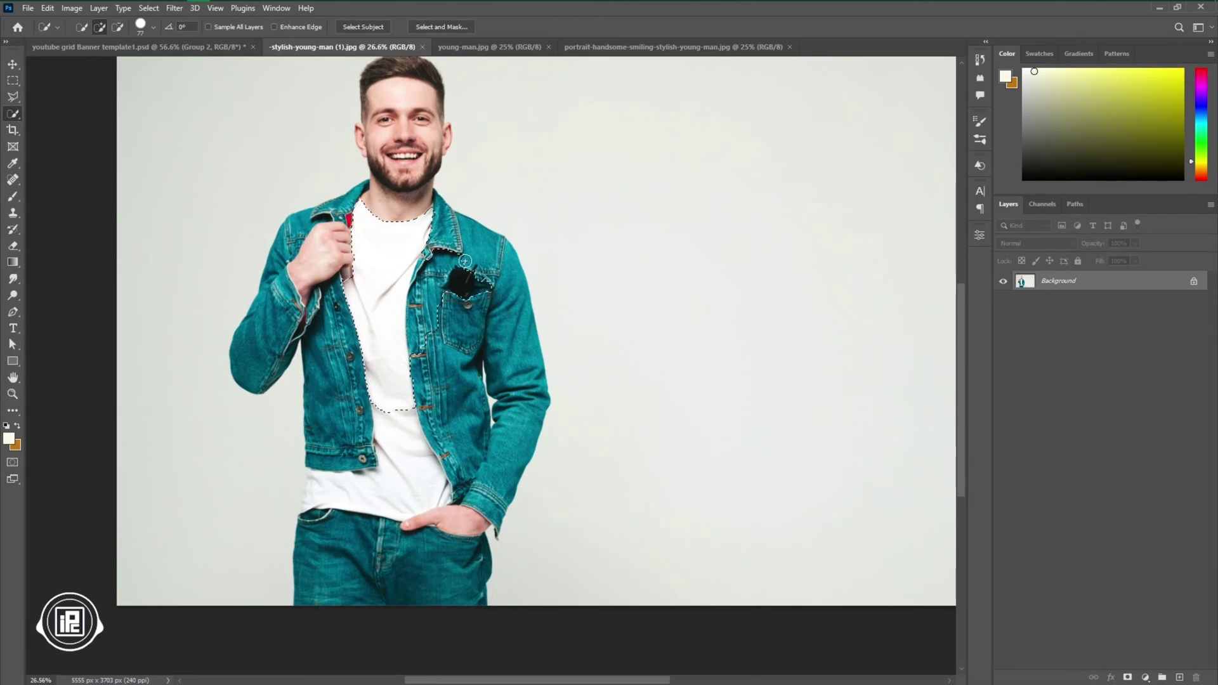
pyautogui.moveTo(444, 239)
pyautogui.mouseDown()
pyautogui.moveTo(470, 369)
pyautogui.moveTo(451, 377)
pyautogui.moveTo(453, 481)
pyautogui.moveTo(421, 549)
pyautogui.moveTo(404, 455)
pyautogui.moveTo(345, 444)
pyautogui.moveTo(351, 308)
pyautogui.moveTo(306, 260)
pyautogui.moveTo(405, 212)
pyautogui.mouseUp()
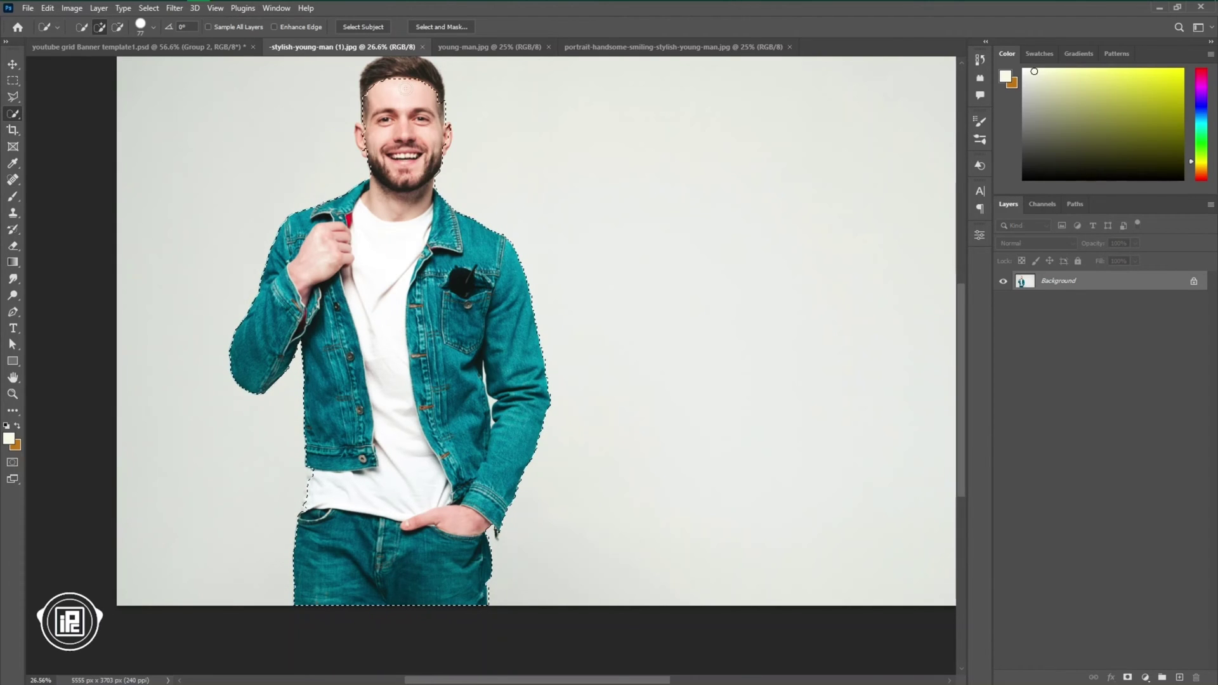
pyautogui.moveTo(406, 89); pyautogui.dragTo(404, 67)
pyautogui.scroll(1, 383, 264)
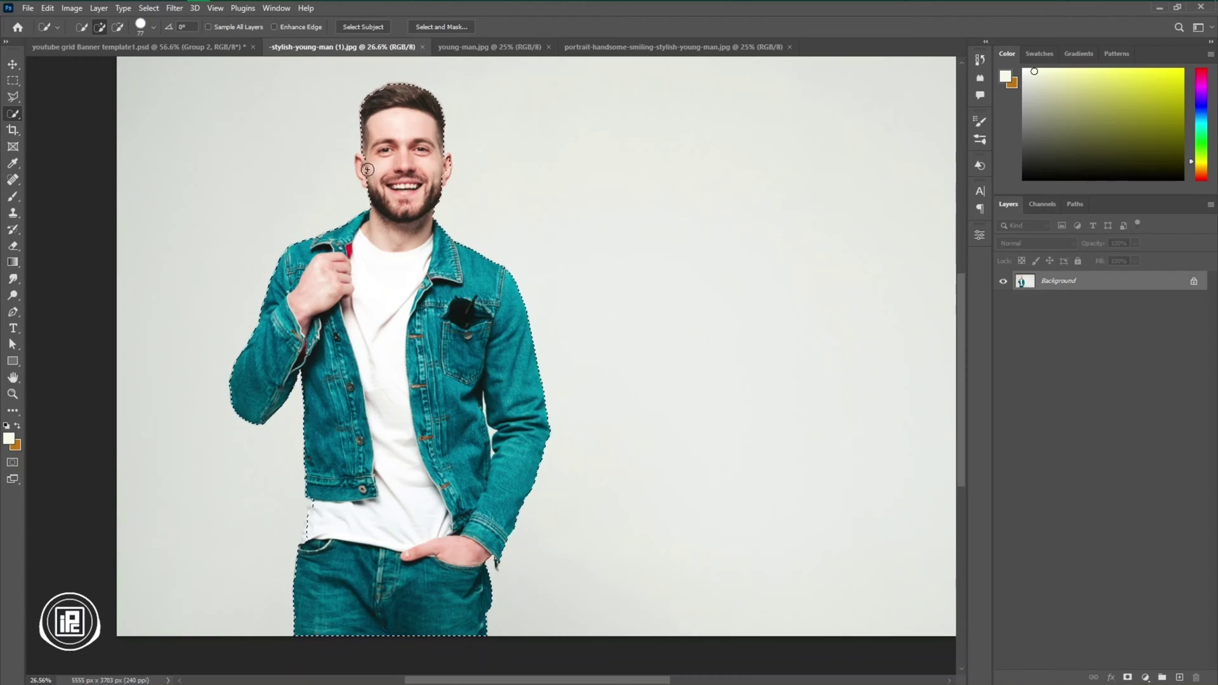
pyautogui.scroll(-3, 359, 448)
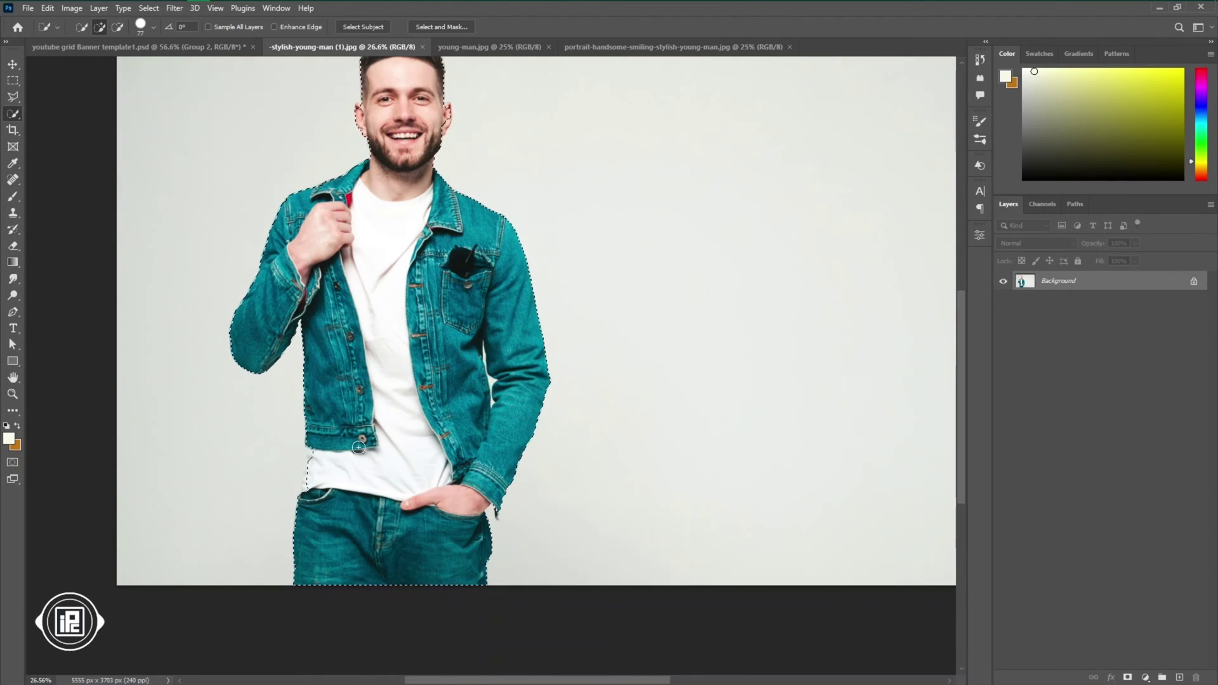
pyautogui.scroll(-1, 403, 454)
pyautogui.scroll(5, 404, 454)
pyautogui.scroll(5, 374, 247)
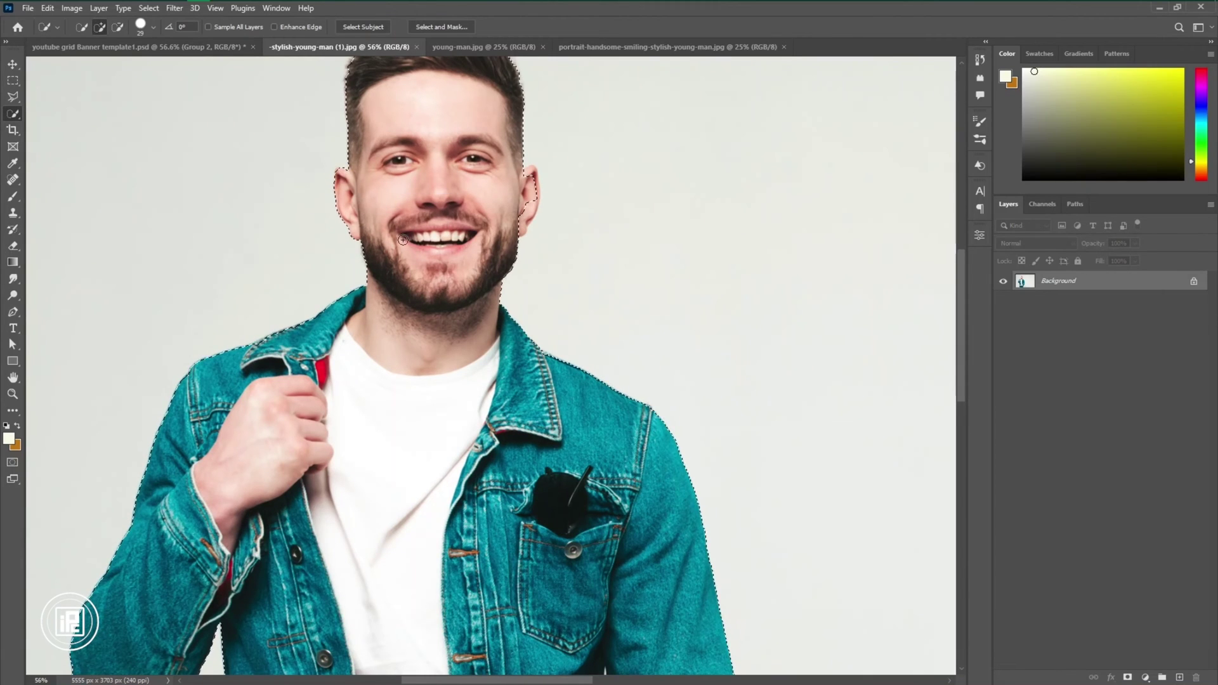
pyautogui.scroll(3, 508, 284)
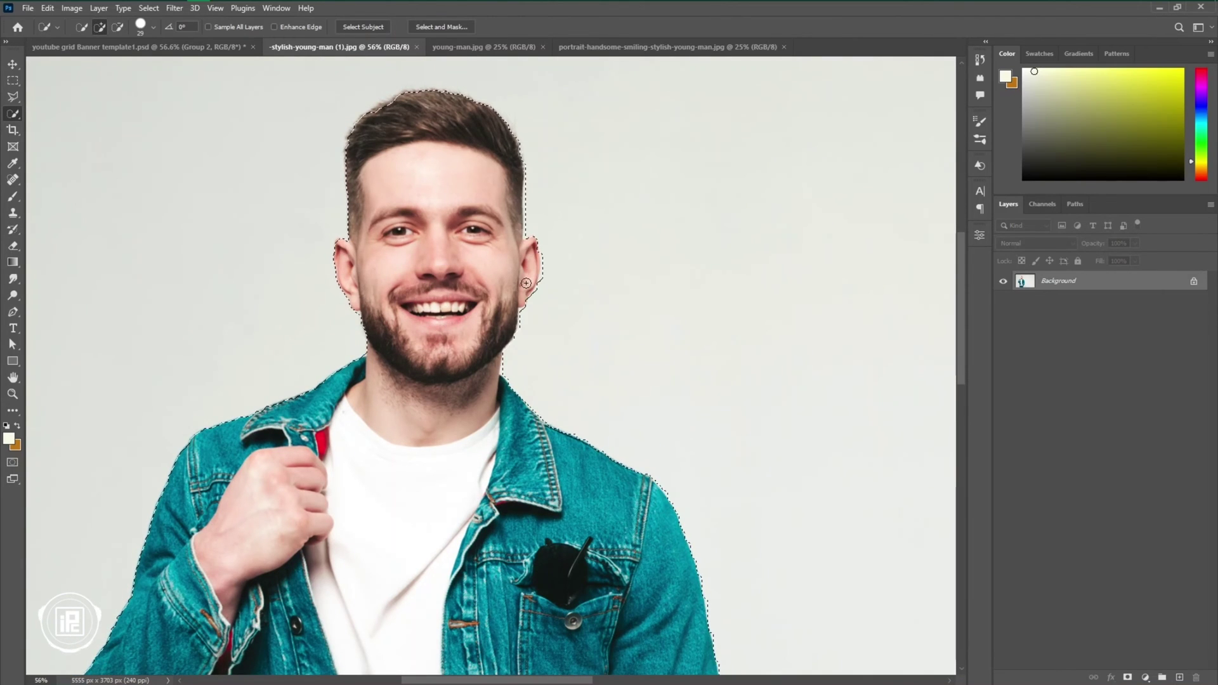
pyautogui.scroll(3, 506, 339)
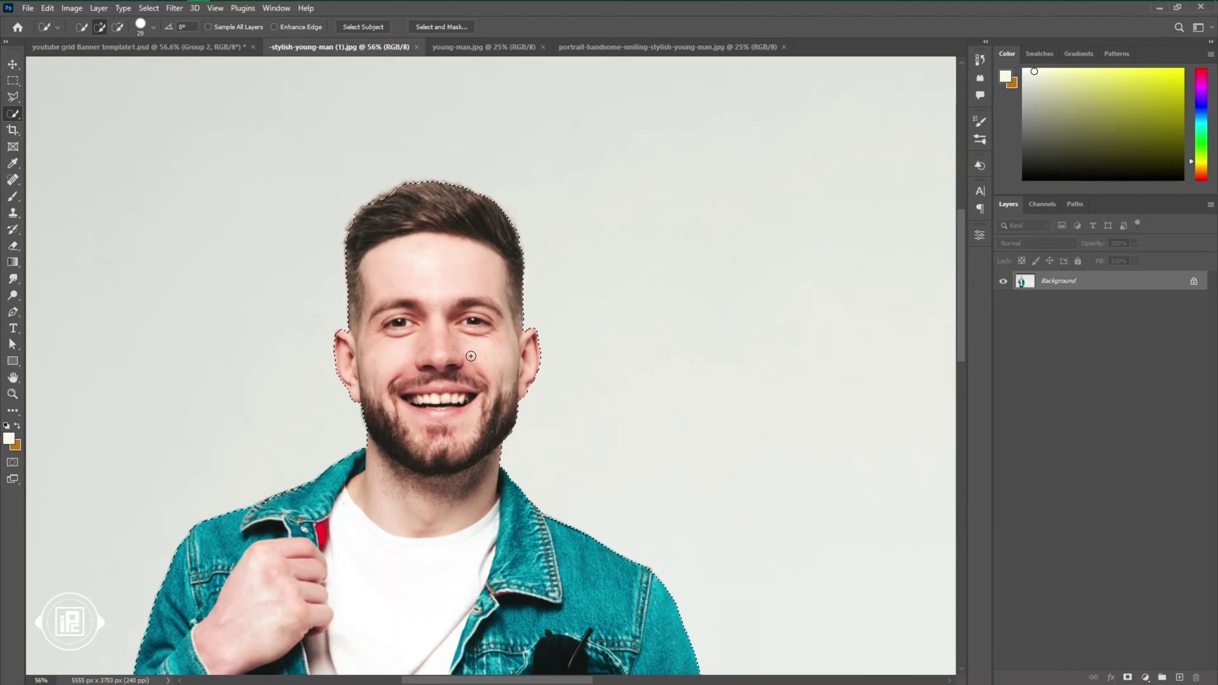
pyautogui.scroll(1, 474, 354)
# - Open the selection in Select and Mask and refine the edges around the man's hair and head
pyautogui.click(443, 27)
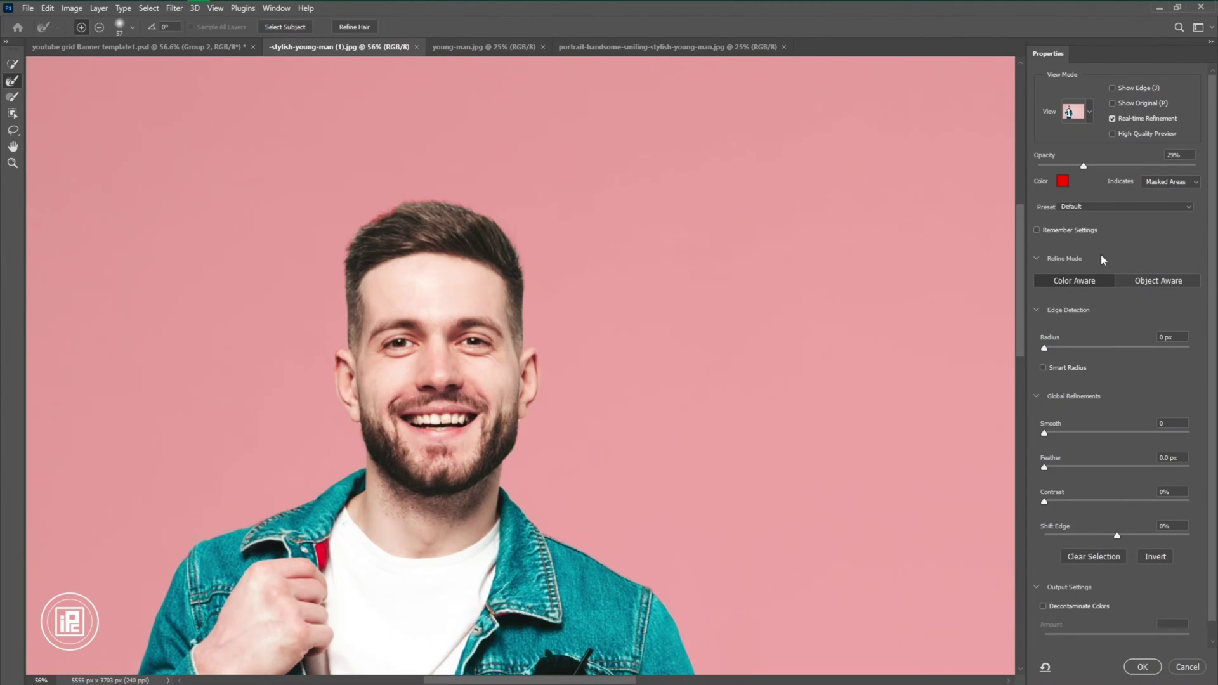
pyautogui.scroll(2, 534, 293)
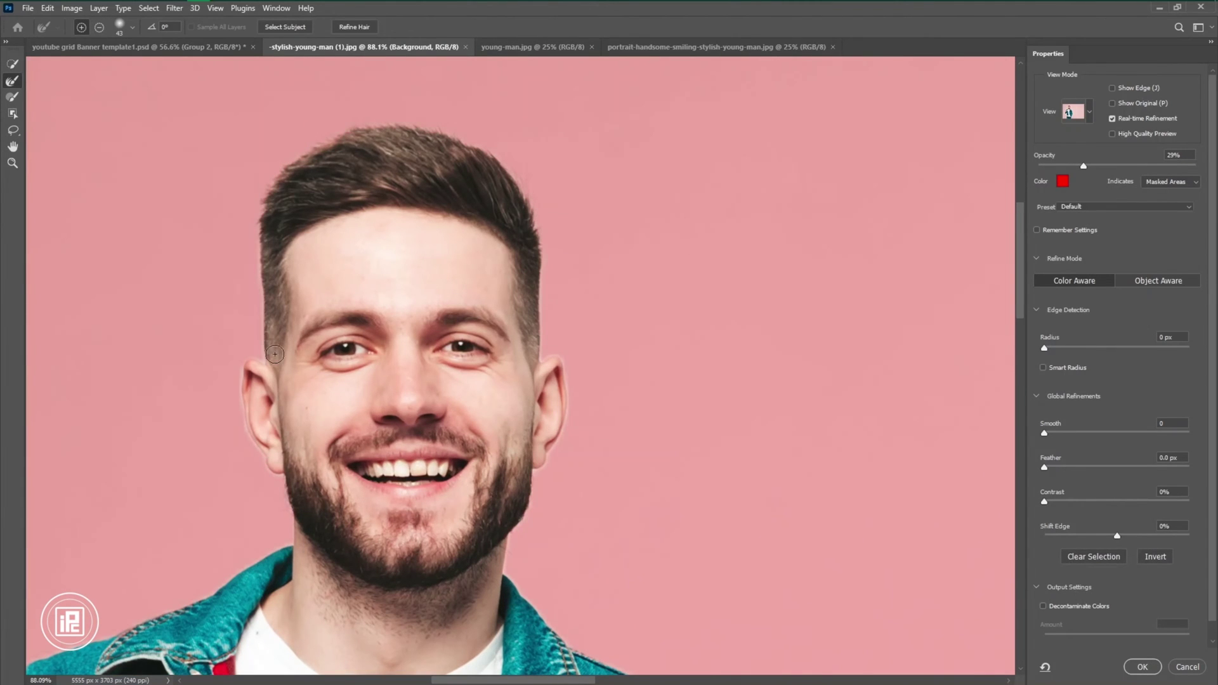
pyautogui.moveTo(275, 354); pyautogui.dragTo(335, 267)
pyautogui.moveTo(322, 314); pyautogui.dragTo(312, 315)
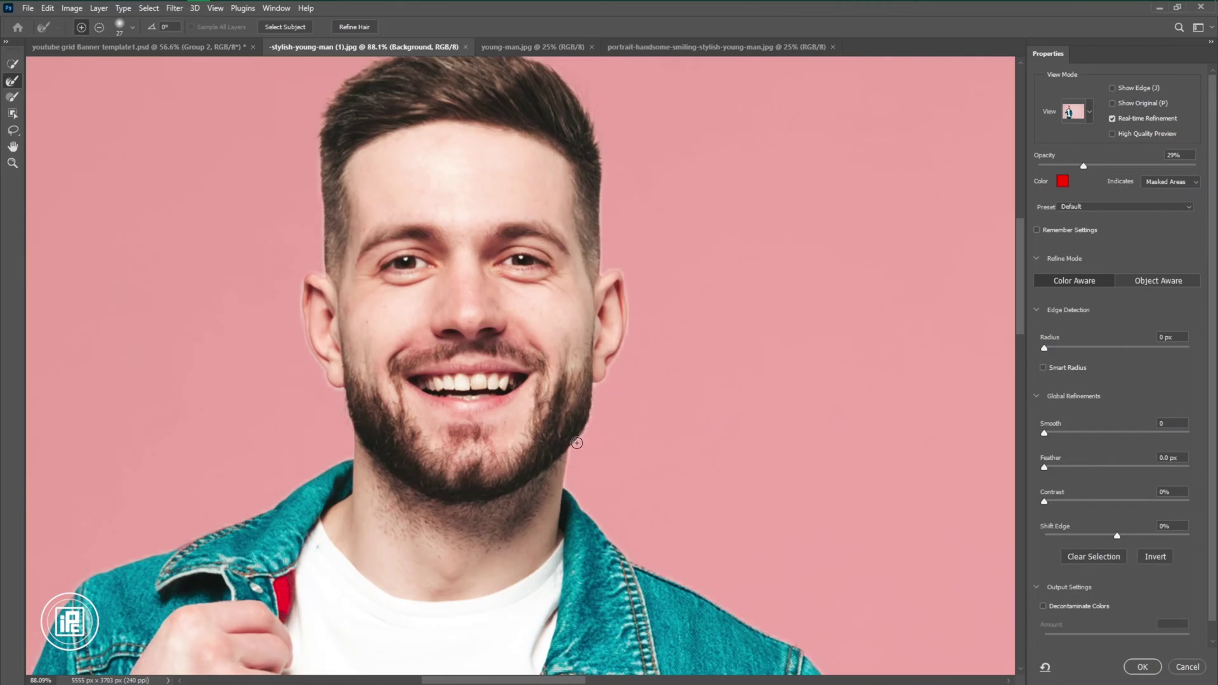
# - Paint the missing edge of the white shirt below the jacket hem back into the selection
pyautogui.scroll(-5, 608, 458)
pyautogui.scroll(8, 426, 497)
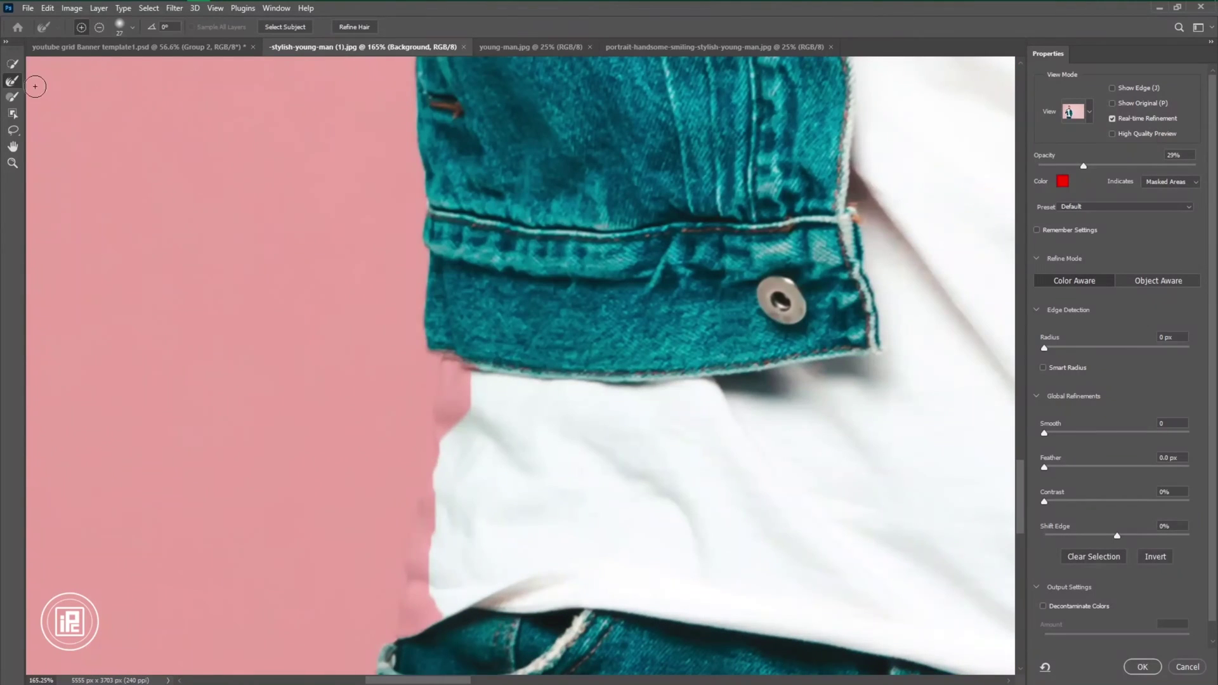
pyautogui.rightClick(465, 390)
pyautogui.click(455, 386)
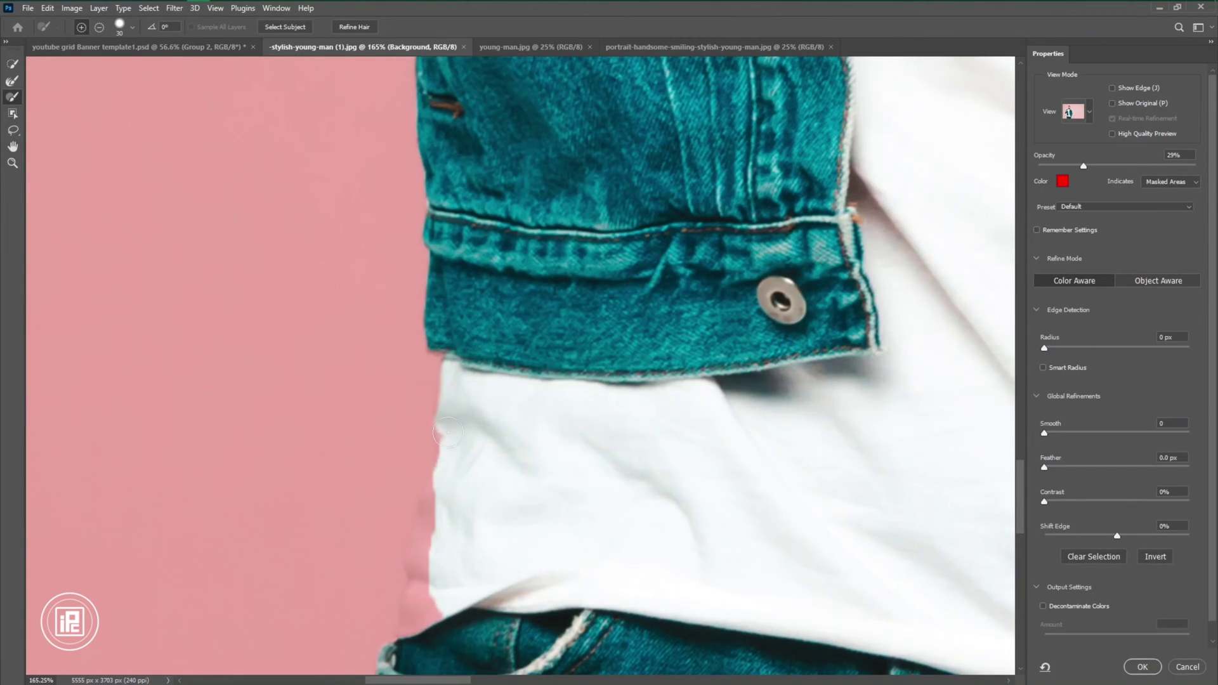
pyautogui.moveTo(416, 627); pyautogui.dragTo(440, 616)
pyautogui.moveTo(468, 607); pyautogui.dragTo(468, 465)
# - Touch up the selection edges around the jacket sleeve and the cuff tip beside the pocketed hand
pyautogui.scroll(-6, 444, 464)
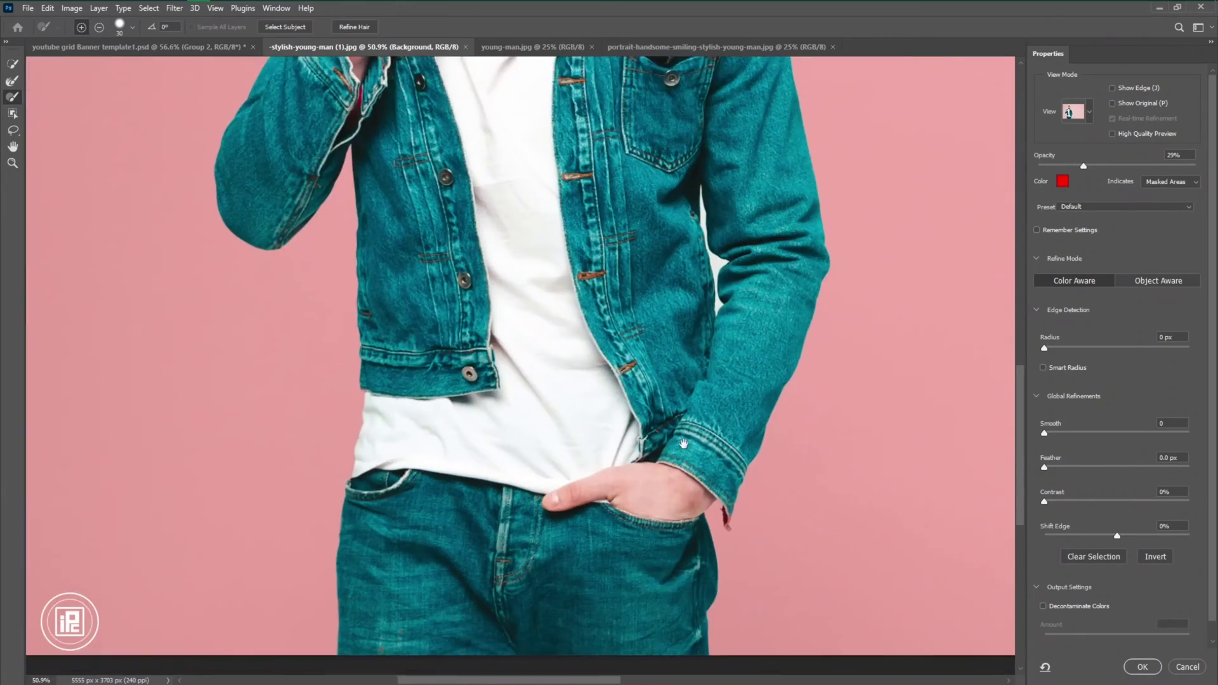
pyautogui.scroll(9, 682, 454)
pyautogui.moveTo(694, 413); pyautogui.dragTo(684, 414)
pyautogui.moveTo(688, 411); pyautogui.dragTo(679, 413)
pyautogui.moveTo(688, 426); pyautogui.dragTo(691, 462)
pyautogui.moveTo(689, 453)
pyautogui.mouseDown()
pyautogui.moveTo(676, 488)
pyautogui.moveTo(654, 471)
pyautogui.moveTo(716, 542)
pyautogui.moveTo(690, 467)
pyautogui.mouseUp()
pyautogui.scroll(5, 688, 519)
pyautogui.scroll(-1, 706, 417)
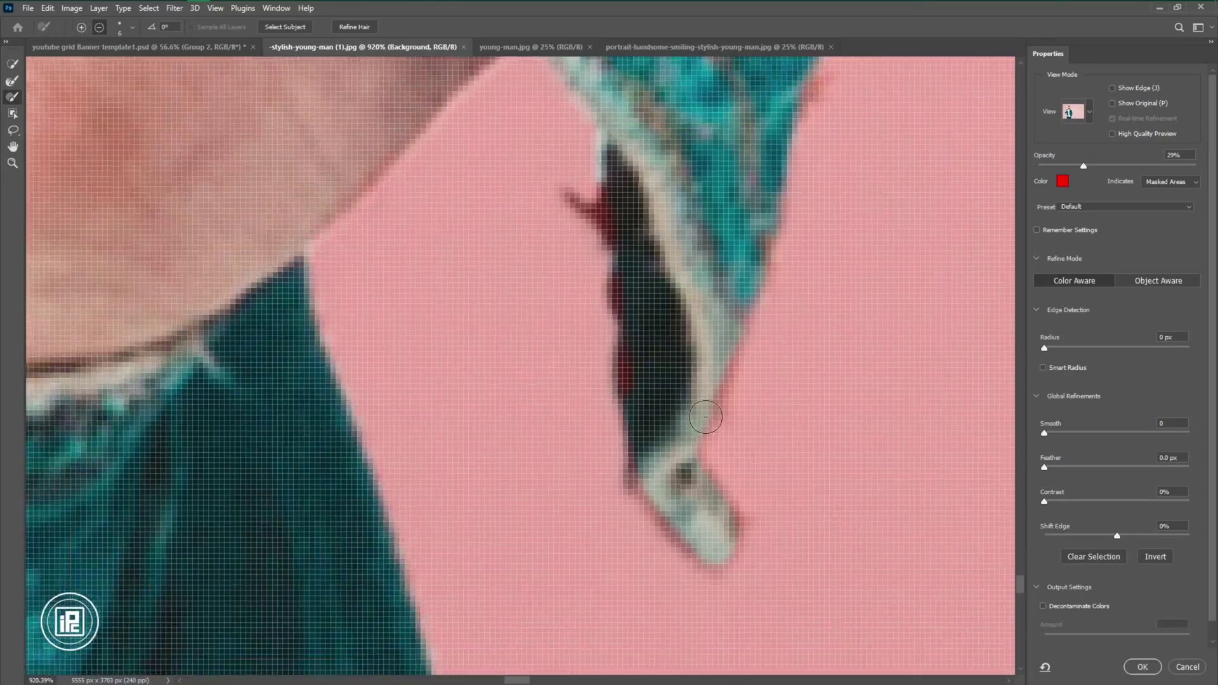
pyautogui.scroll(-2, 705, 417)
pyautogui.scroll(3, 706, 479)
pyautogui.scroll(-15, 673, 427)
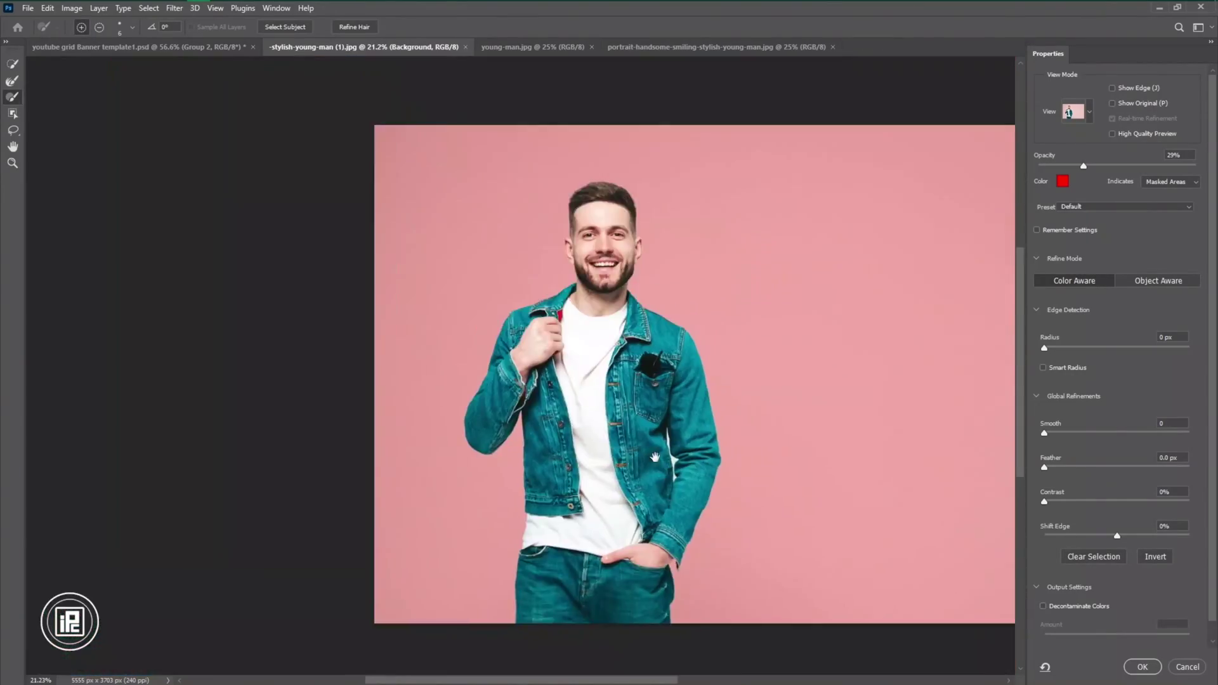
# - Output the refined selection of the man as a layer mask
pyautogui.scroll(8, 642, 273)
pyautogui.scroll(-6, 609, 299)
pyautogui.scroll(-2, 1126, 599)
pyautogui.click(1126, 635)
pyautogui.click(1111, 636)
pyautogui.click(1143, 667)
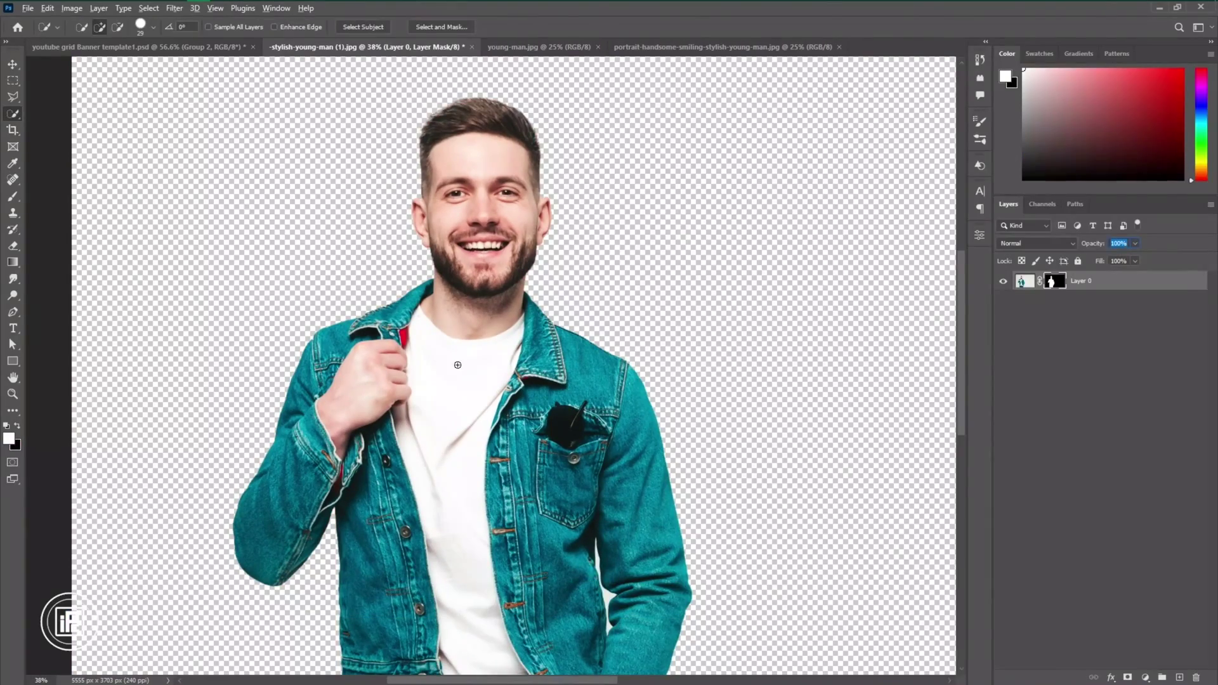
# - Duplicate the masked Layer 0
pyautogui.click(13, 64)
pyautogui.moveTo(1110, 282); pyautogui.dragTo(1179, 676)
pyautogui.rightClick(1115, 281)
pyautogui.click(1033, 324)
pyautogui.scroll(5, 467, 235)
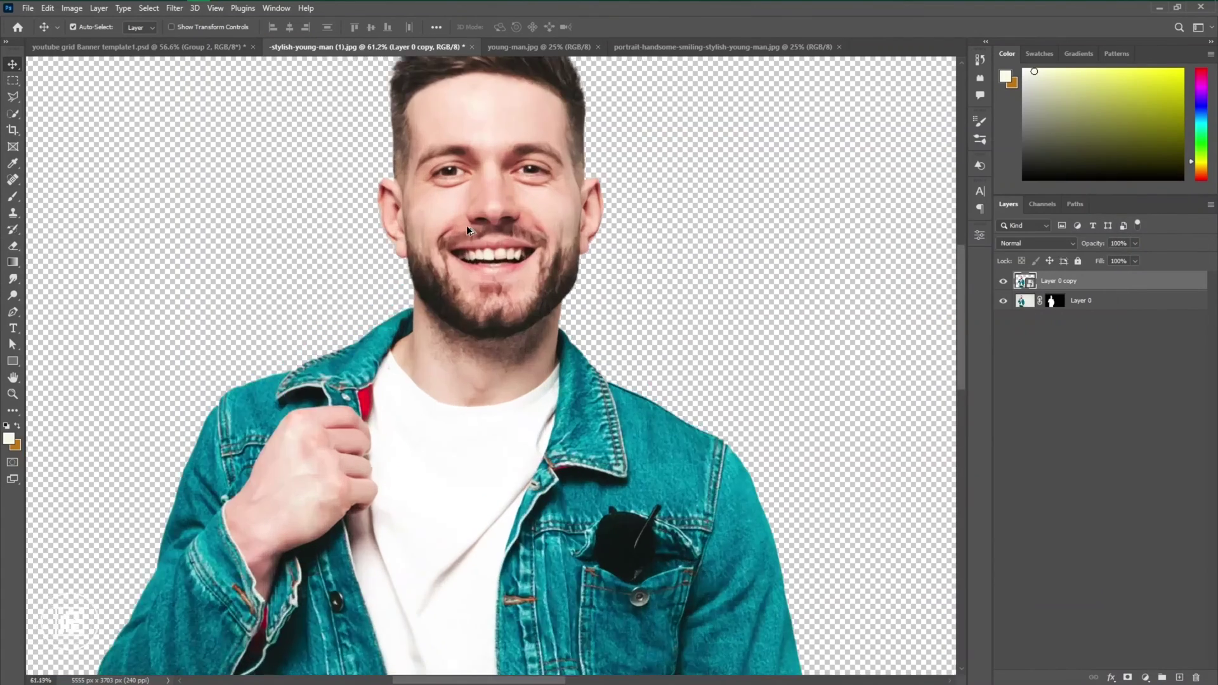
pyautogui.hotkey('ctrl', 'z')
# - Apply the layer mask on Layer 0 copy permanently and duplicate the resulting cut-out layer
pyautogui.scroll(-7, 463, 323)
pyautogui.moveTo(483, 403); pyautogui.dragTo(487, 357)
pyautogui.moveTo(1058, 283); pyautogui.dragTo(1196, 678)
pyautogui.click(557, 261)
pyautogui.hotkey('ctrl', 'j')
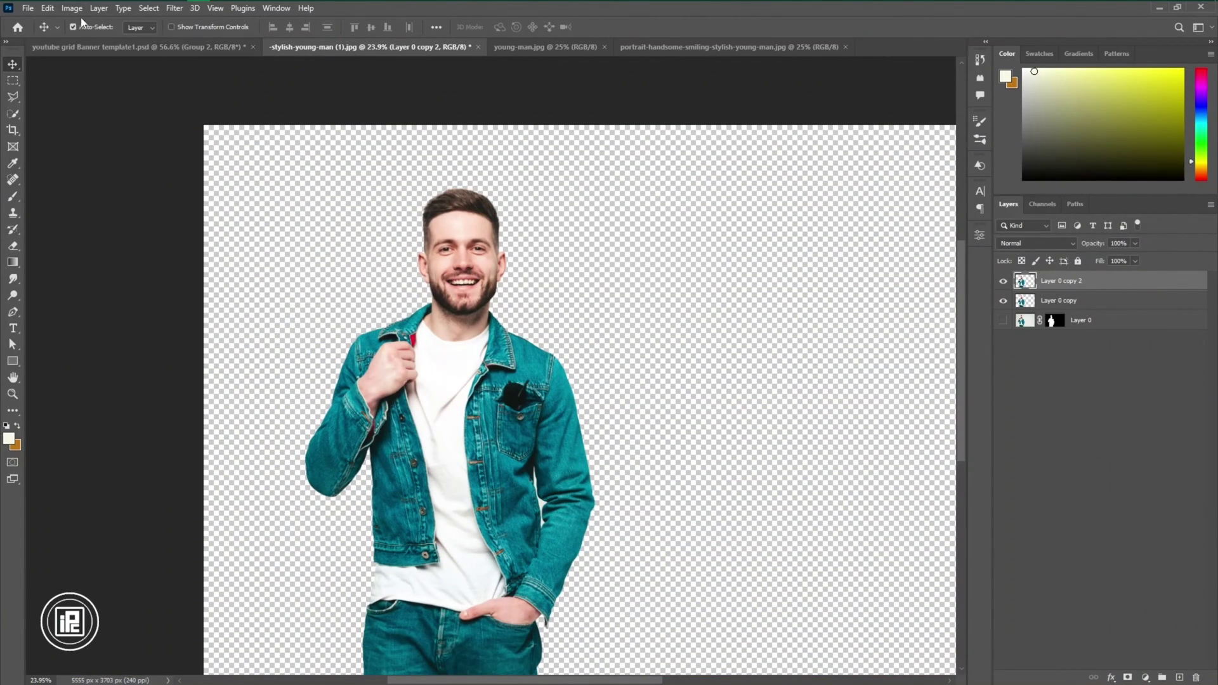
# - Invert the colours of Layer 0 copy 2 and set its blending mode to Vivid Light
pyautogui.click(72, 8)
pyautogui.moveTo(89, 35)
pyautogui.click(222, 187)
pyautogui.click(1036, 243)
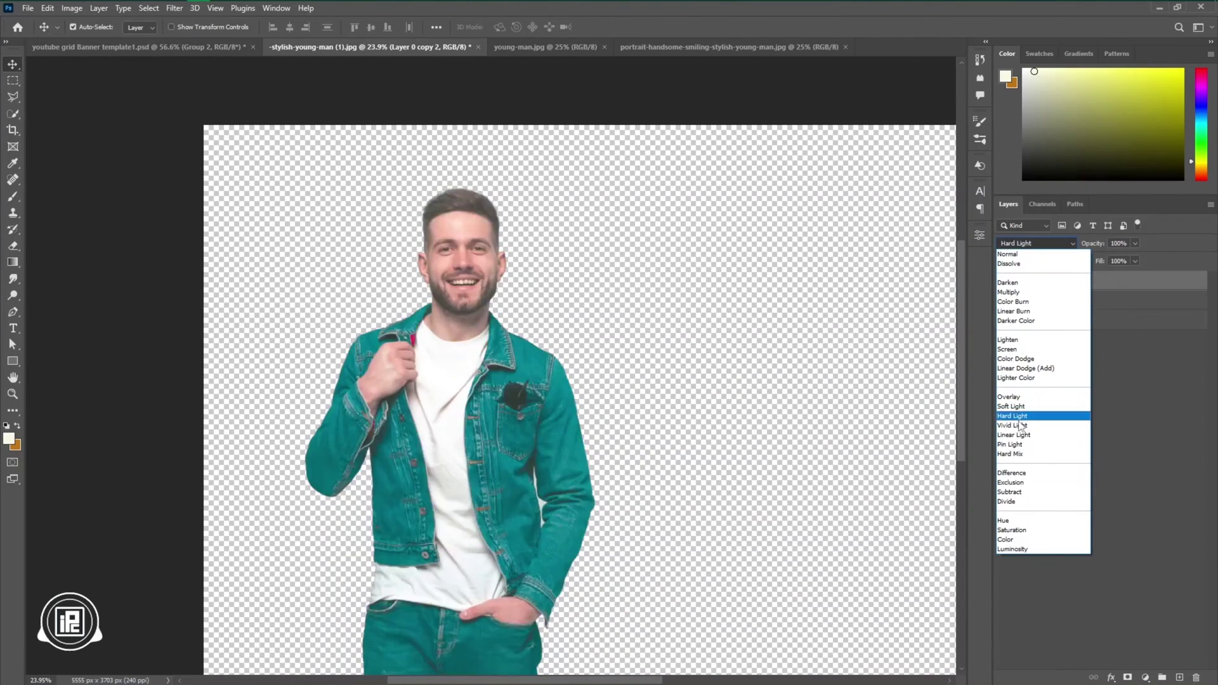
pyautogui.click(1019, 426)
# - Apply a High Pass filter to Layer 0 copy 2, judging the radius on the man's enlarged face
pyautogui.click(175, 7)
pyautogui.moveTo(191, 275)
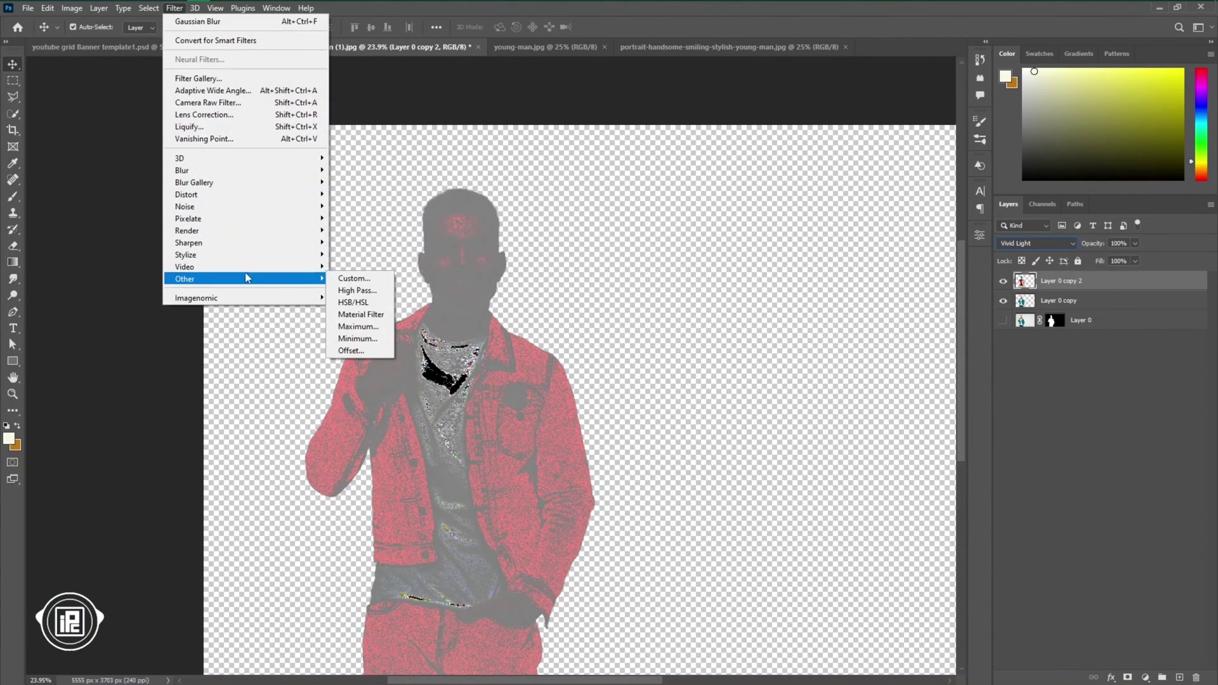
pyautogui.click(352, 291)
pyautogui.keyDown('ctrl'); pyautogui.click(458, 250); pyautogui.keyUp('ctrl')
pyautogui.keyDown('ctrl'); pyautogui.click(457, 250); pyautogui.keyUp('ctrl')
pyautogui.keyDown('ctrl'); pyautogui.click(457, 250); pyautogui.keyUp('ctrl')
pyautogui.keyDown('ctrl'); pyautogui.click(458, 250); pyautogui.keyUp('ctrl')
pyautogui.keyDown('ctrl'); pyautogui.click(458, 250); pyautogui.keyUp('ctrl')
pyautogui.moveTo(422, 321); pyautogui.dragTo(364, 375)
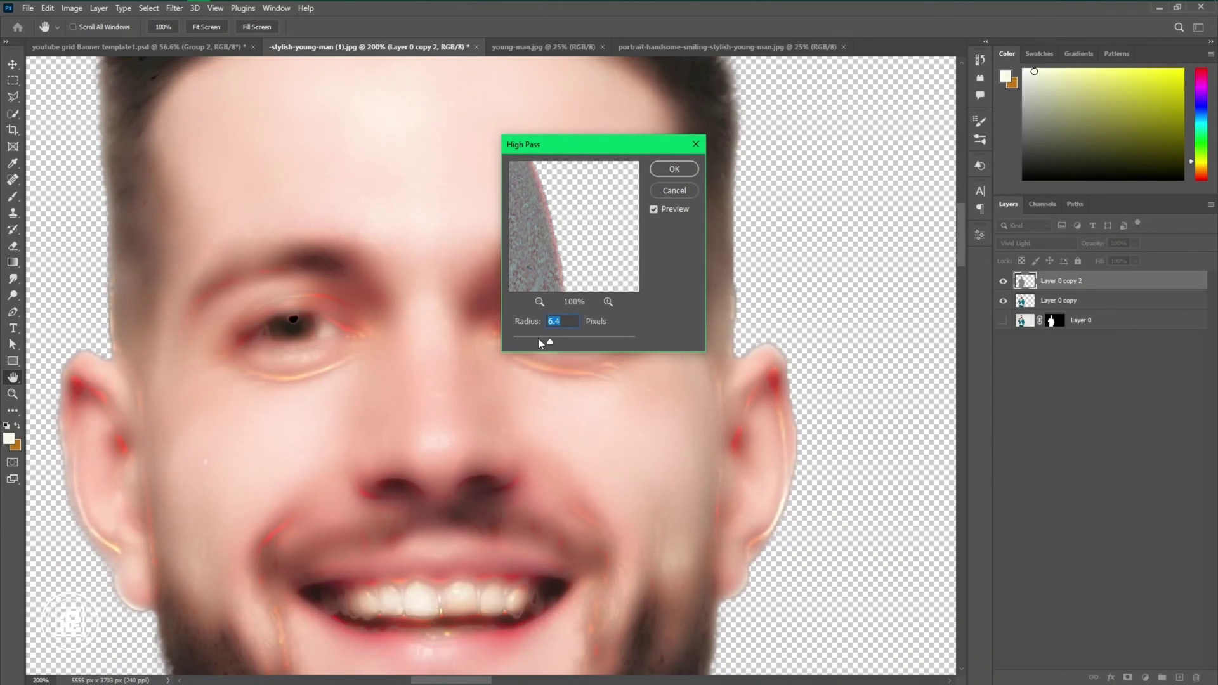
pyautogui.moveTo(550, 343); pyautogui.dragTo(564, 343)
pyautogui.press('Return')
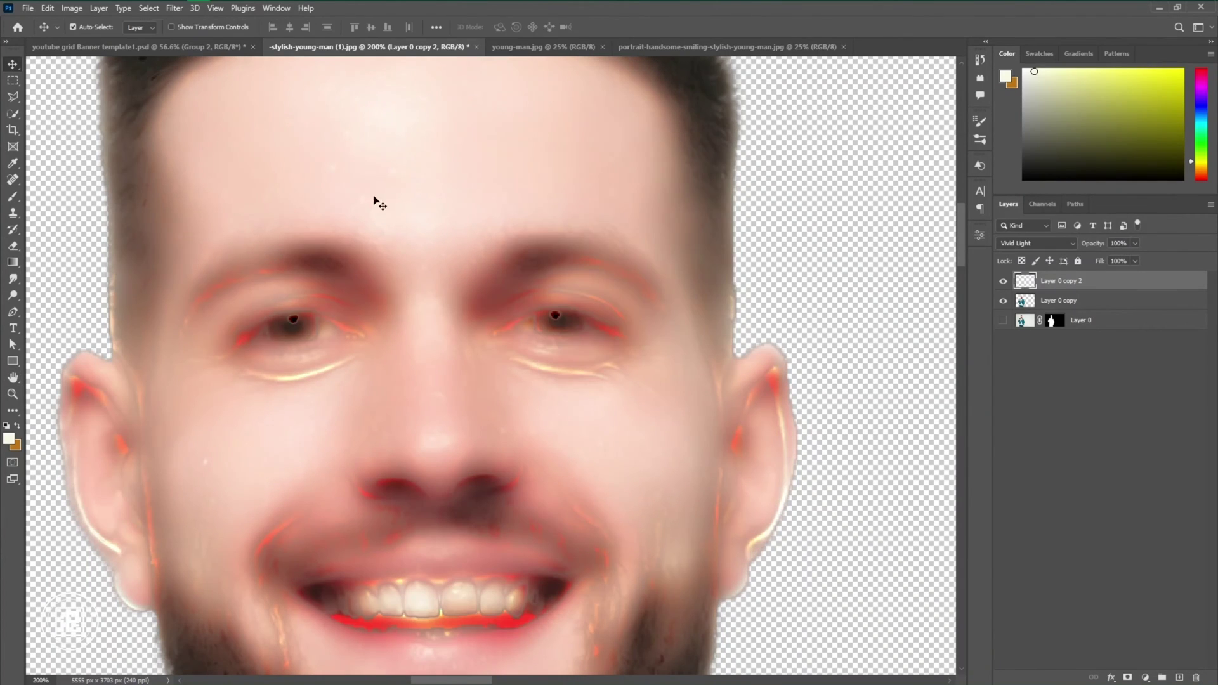
# - Apply a low-radius Gaussian Blur to Layer 0 copy 2 to bring back fine skin texture
pyautogui.click(174, 7)
pyautogui.moveTo(210, 170)
pyautogui.click(345, 219)
pyautogui.moveTo(535, 337); pyautogui.dragTo(527, 344)
pyautogui.click(674, 169)
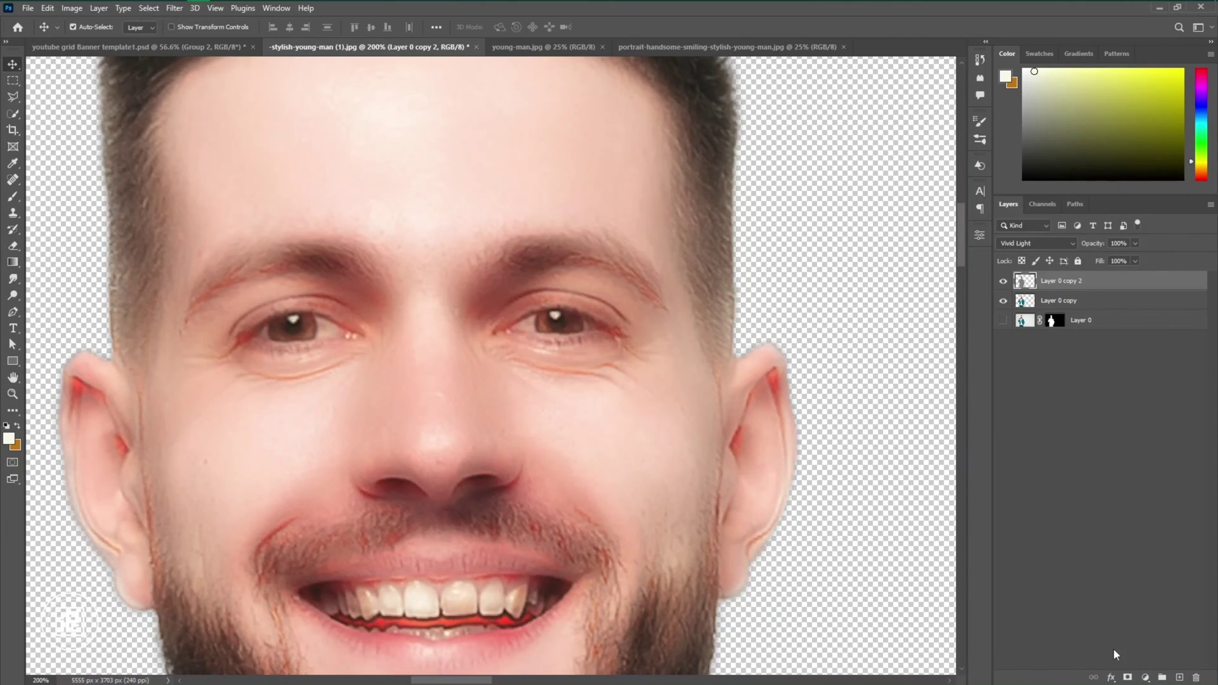
# - Hide Layer 0 copy 2 with a black mask and set up a soft round brush of about 57 px
pyautogui.keyDown('alt'); pyautogui.click(1128, 677); pyautogui.keyUp('alt')
pyautogui.scroll(-4, 639, 340)
pyautogui.scroll(3, 641, 457)
pyautogui.press('b')
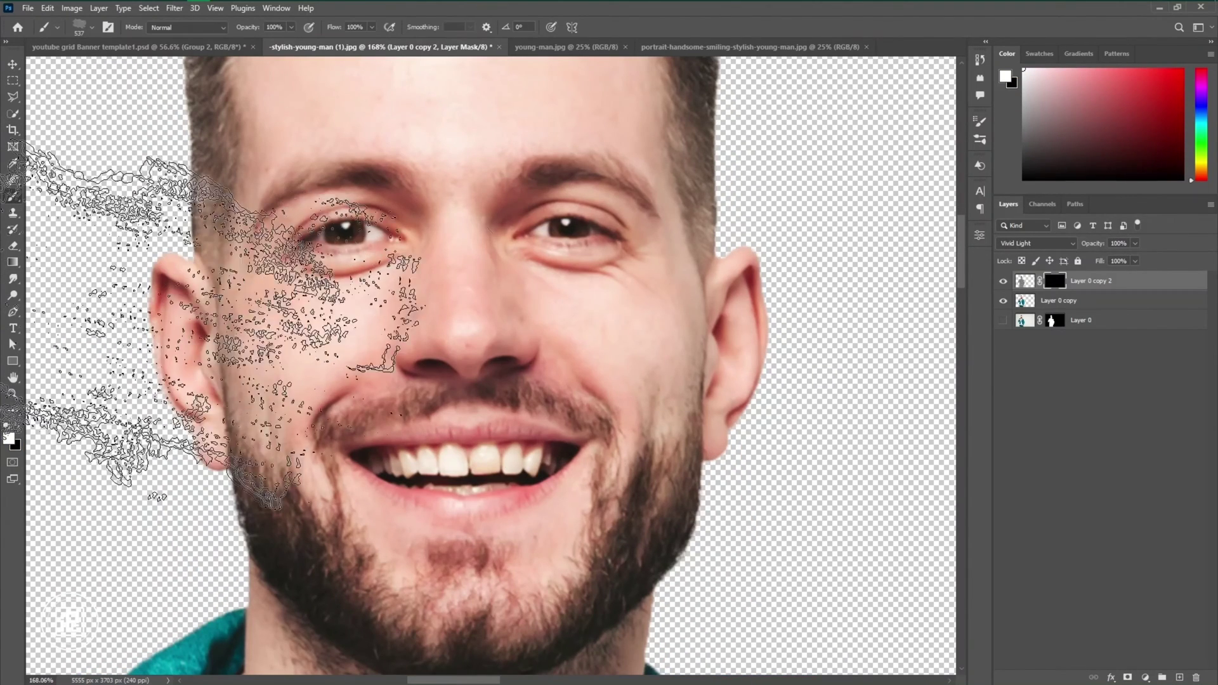
pyautogui.rightClick(420, 348)
pyautogui.click(434, 482)
pyautogui.click(434, 482)
pyautogui.click(473, 505)
pyautogui.moveTo(381, 278); pyautogui.dragTo(153, 279)
# - Paint white on the mask over the man's forehead, cheeks and neck to reveal the skin smoothing
pyautogui.scroll(1, 287, 363)
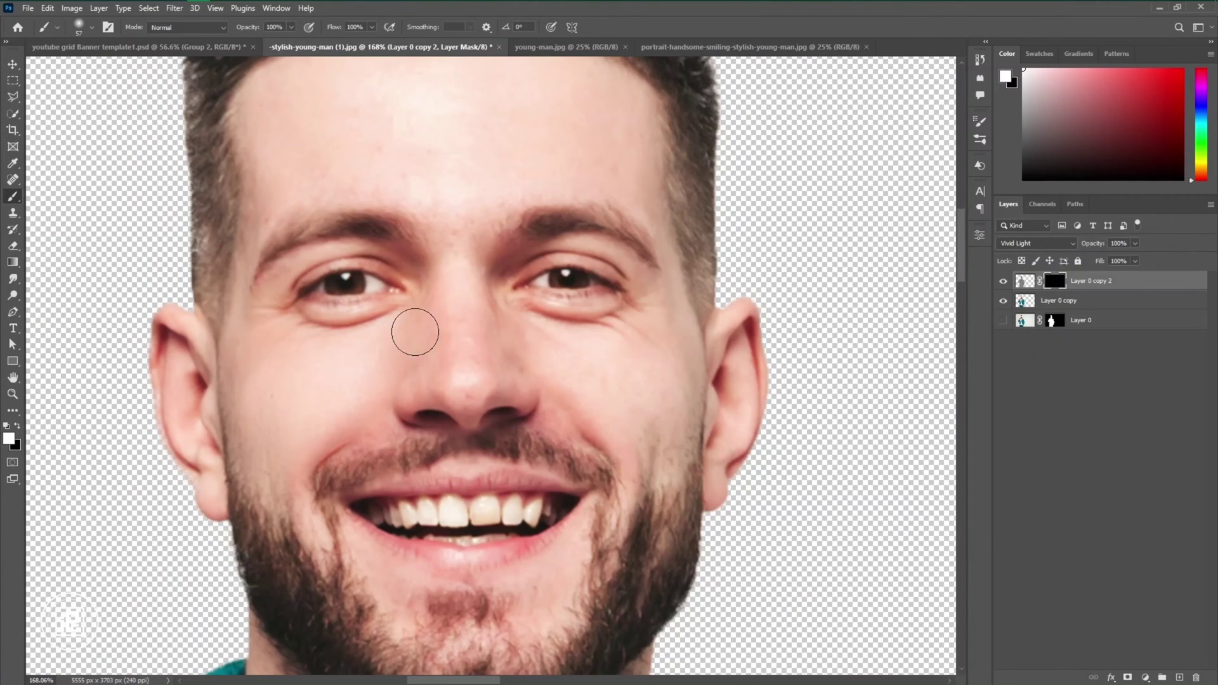
pyautogui.scroll(2, 340, 282)
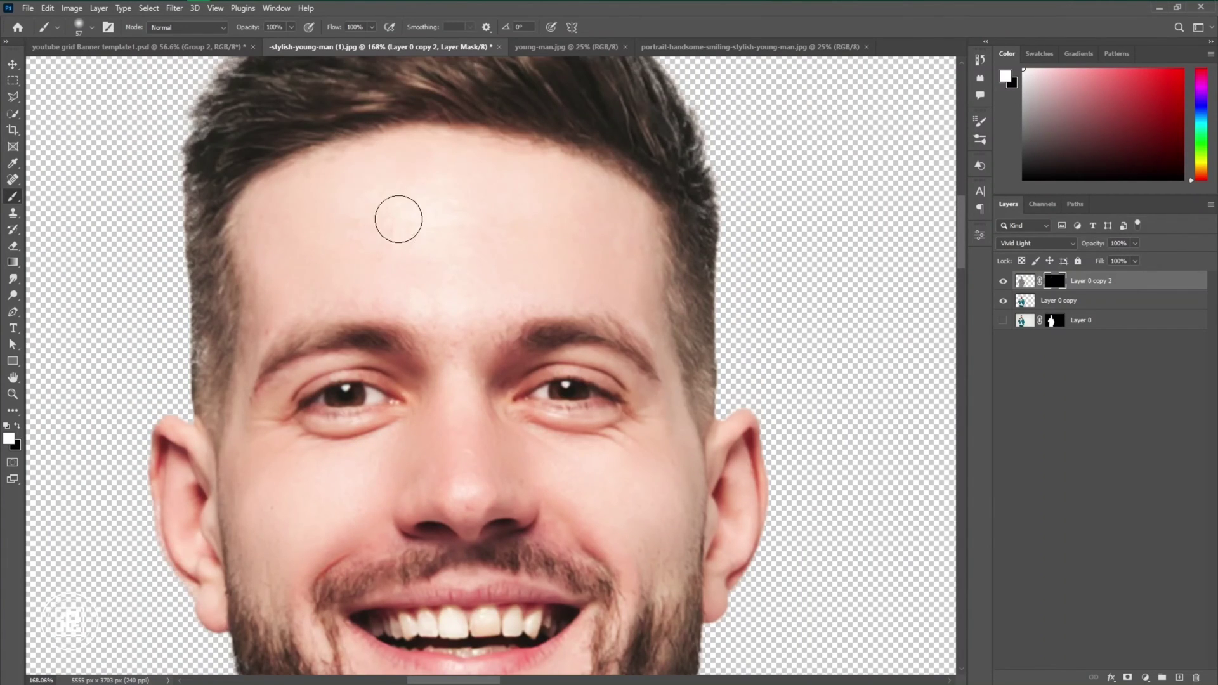
pyautogui.scroll(-3, 571, 209)
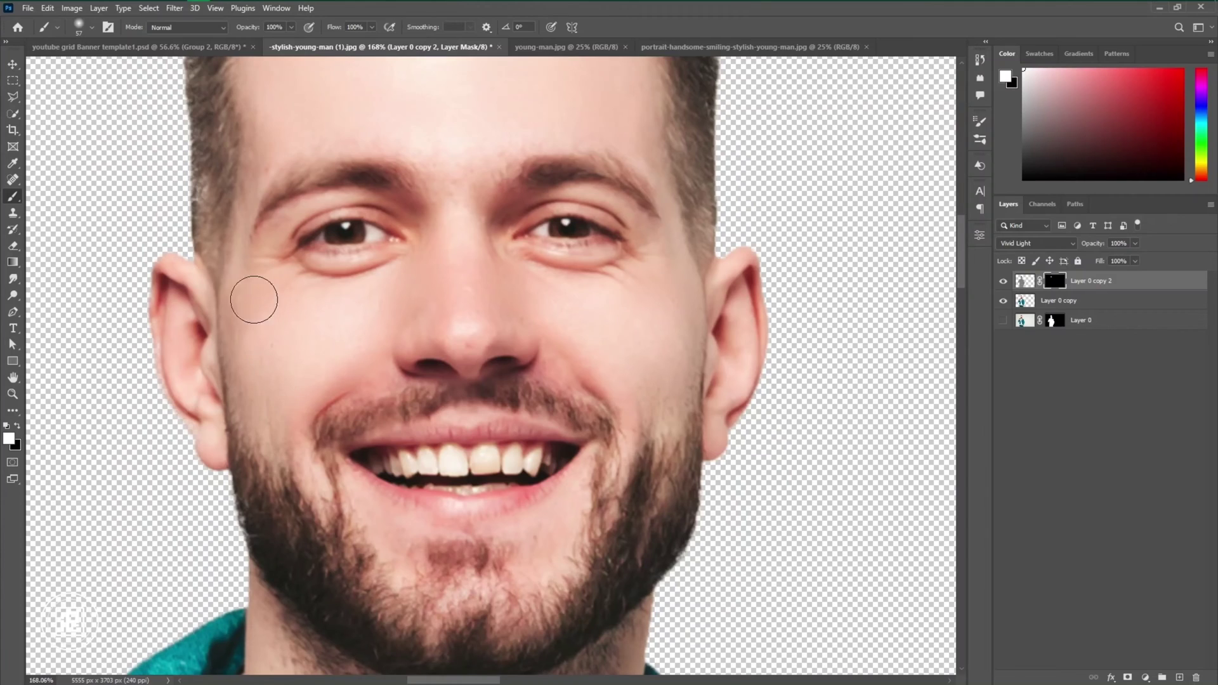
pyautogui.scroll(-2, 521, 468)
pyautogui.scroll(-2, 537, 438)
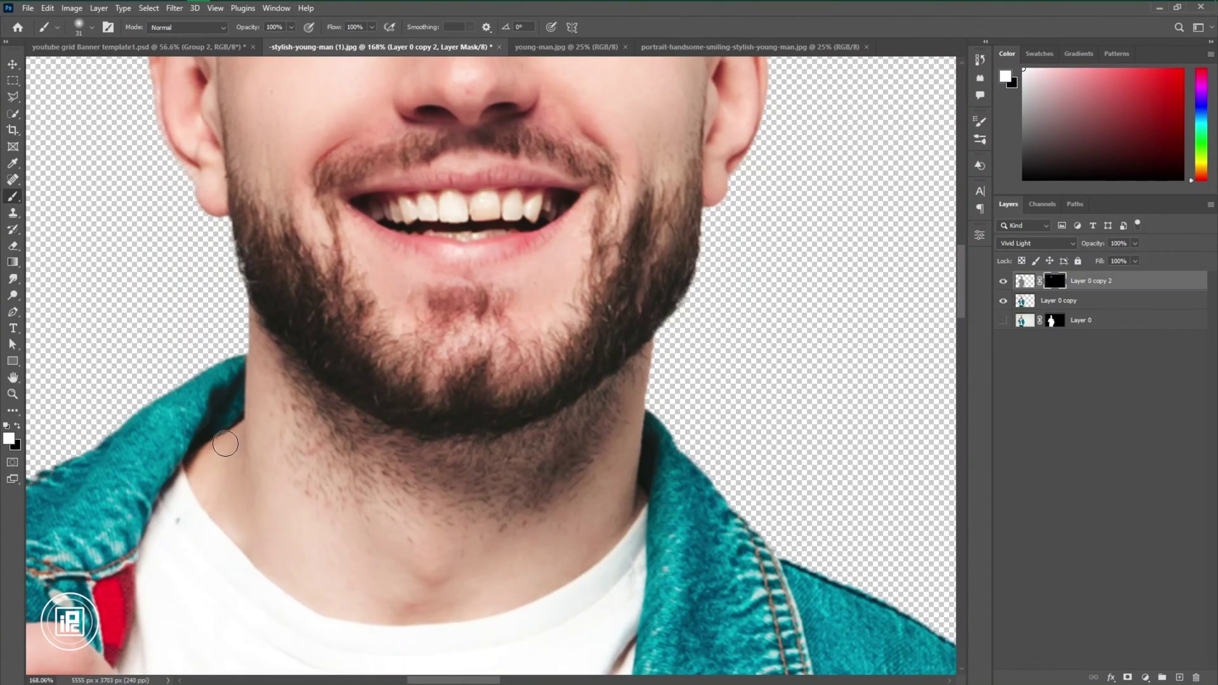
pyautogui.moveTo(238, 480); pyautogui.dragTo(342, 606)
pyautogui.scroll(-1, 342, 606)
pyautogui.moveTo(353, 541); pyautogui.dragTo(528, 504)
# - Enlarge the brush to 93 px and reveal the smoothing on the man's raised hand
pyautogui.scroll(-8, 478, 468)
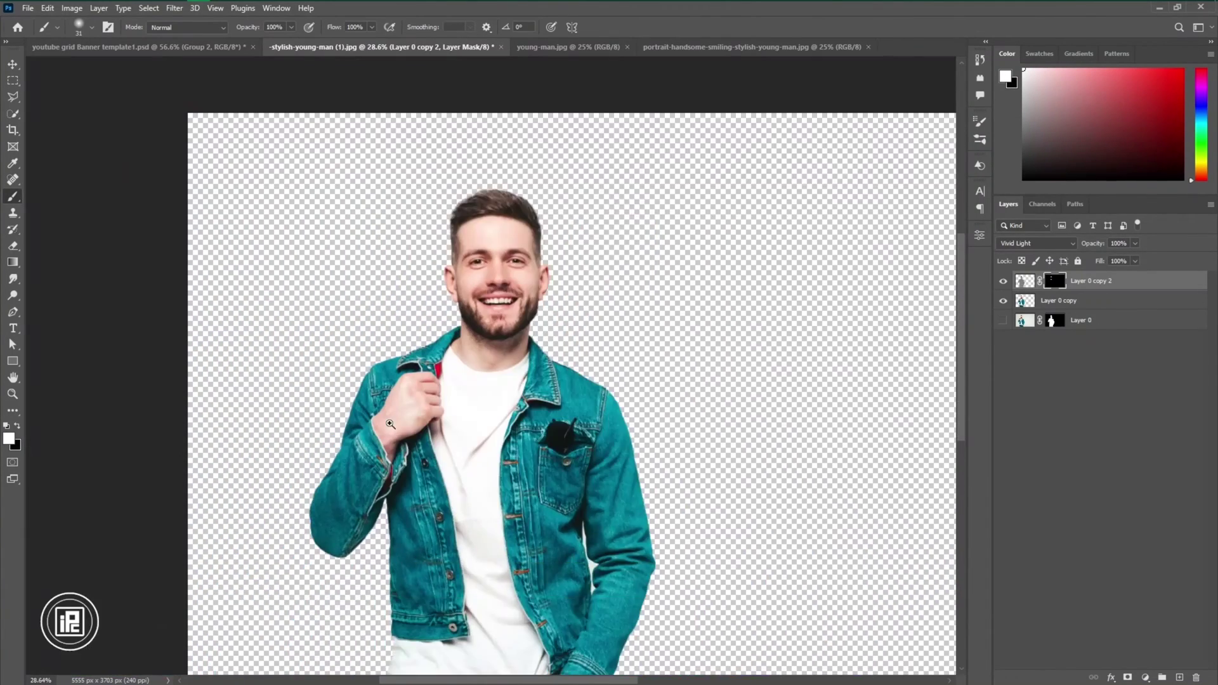
pyautogui.scroll(7, 389, 421)
pyautogui.press(']')
pyautogui.press(']')
pyautogui.moveTo(442, 413); pyautogui.dragTo(457, 416)
pyautogui.scroll(-10, 448, 415)
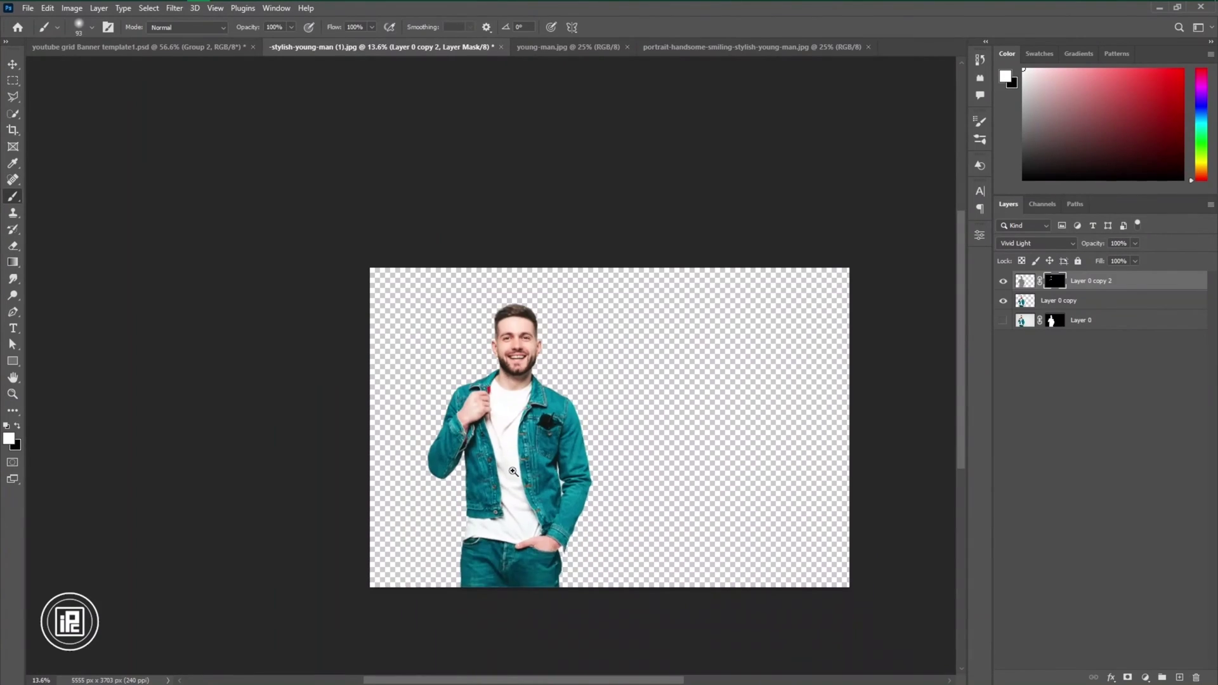
# - Combine Layer 0 copy and Layer 0 copy 2 into one smart object
pyautogui.scroll(3, 508, 465)
pyautogui.click(13, 65)
pyautogui.keyDown('shift'); pyautogui.click(1087, 301); pyautogui.keyUp('shift')
pyautogui.rightClick(1086, 301)
pyautogui.click(1041, 325)
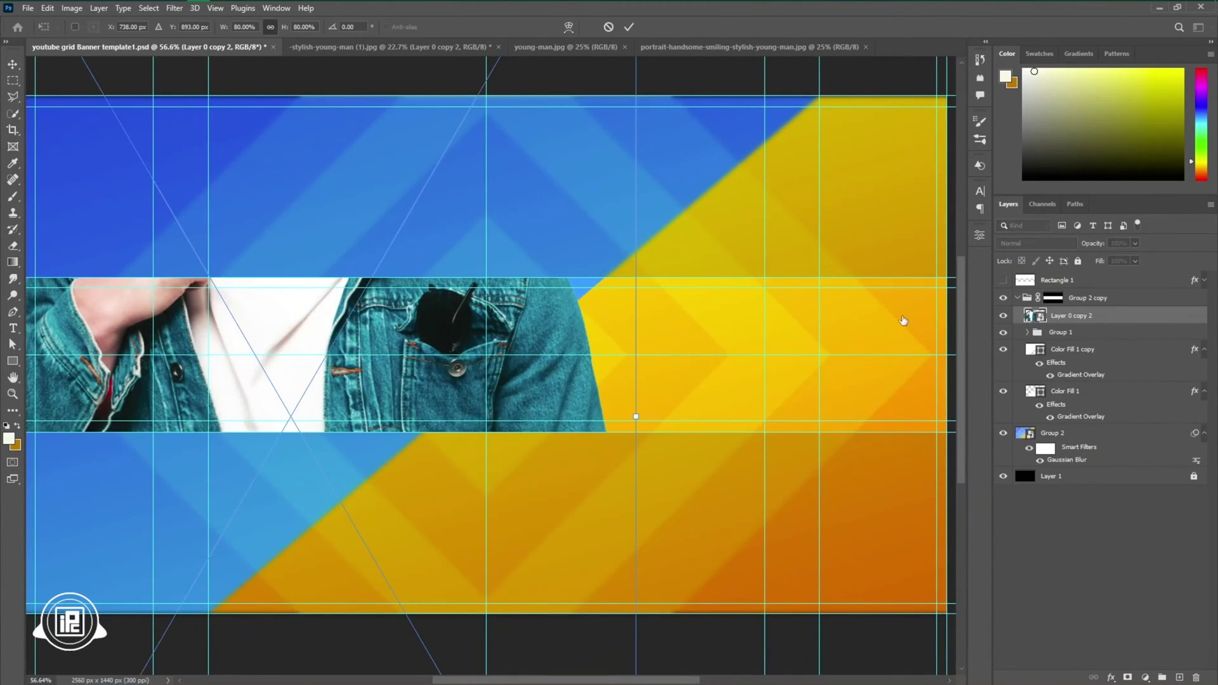
# - Scale the smiling man in the banner to about 9.74% and stand him on the blue side of the central band
pyautogui.moveTo(444, 355); pyautogui.dragTo(328, 464)
pyautogui.scroll(-2, 328, 464)
pyautogui.moveTo(306, 622); pyautogui.dragTo(307, 300)
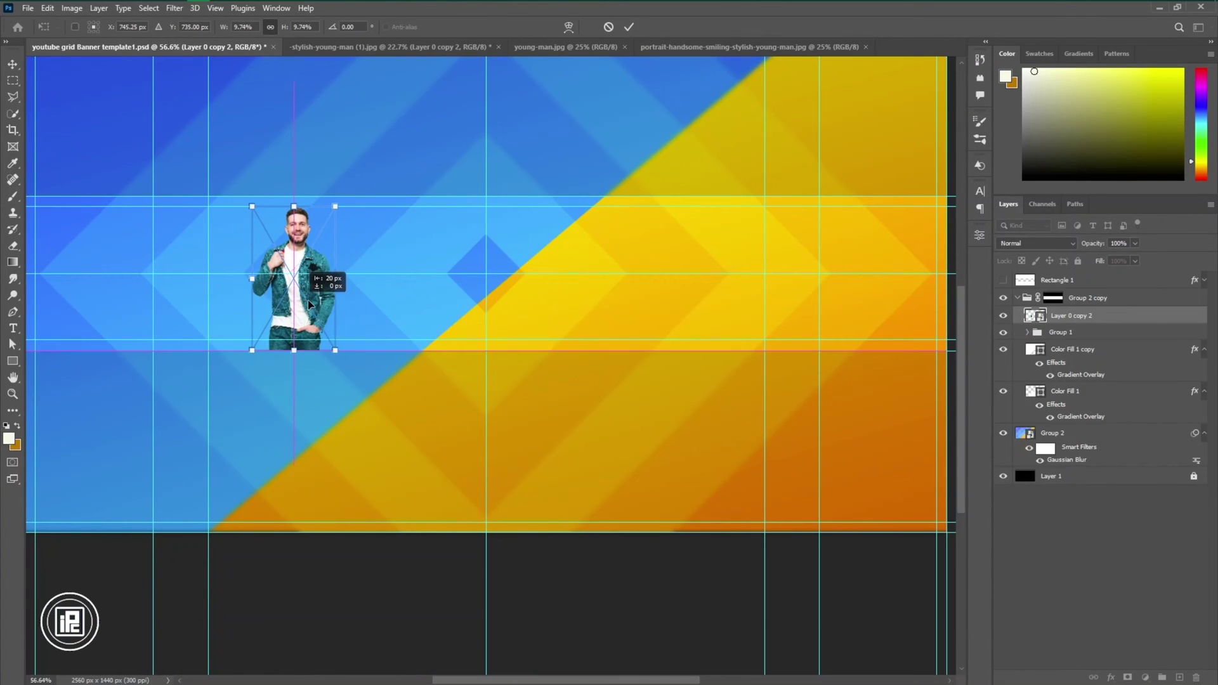
pyautogui.click(629, 27)
pyautogui.scroll(1, 473, 384)
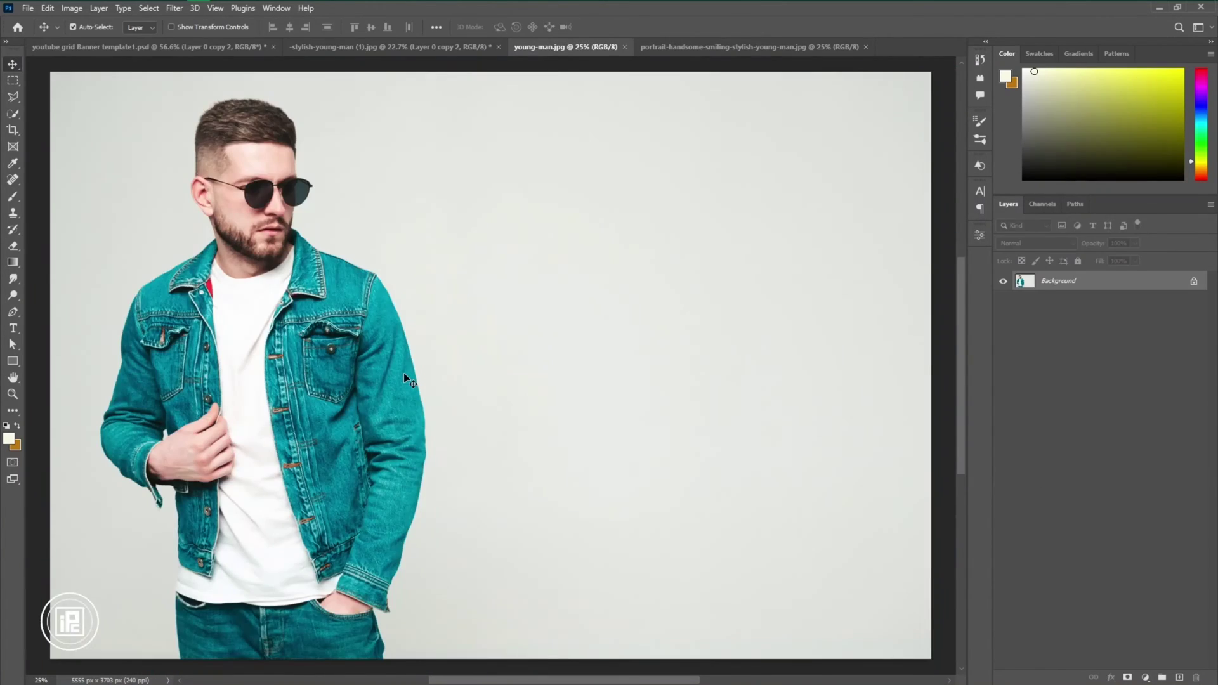
# - Duplicate the background layer of young-man.jpg and select the man with Select Subject in Select and Mask
pyautogui.scroll(-2, 404, 374)
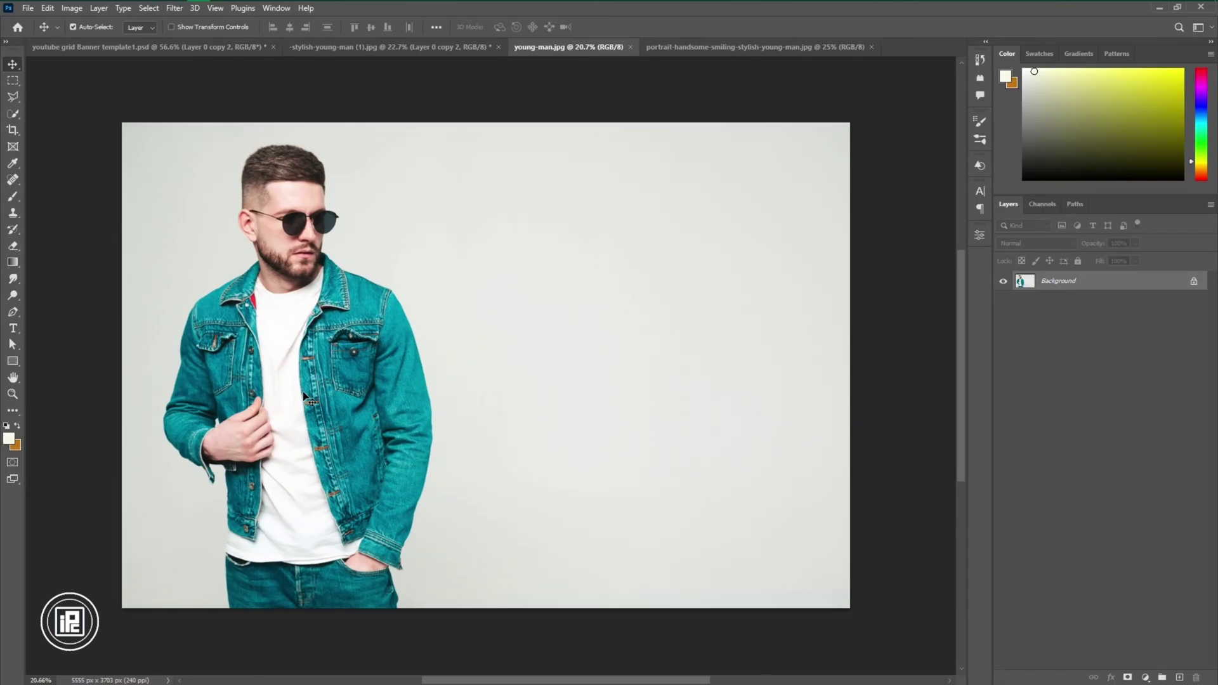
pyautogui.hotkey('ctrl', 'j')
pyautogui.press('w')
pyautogui.click(444, 27)
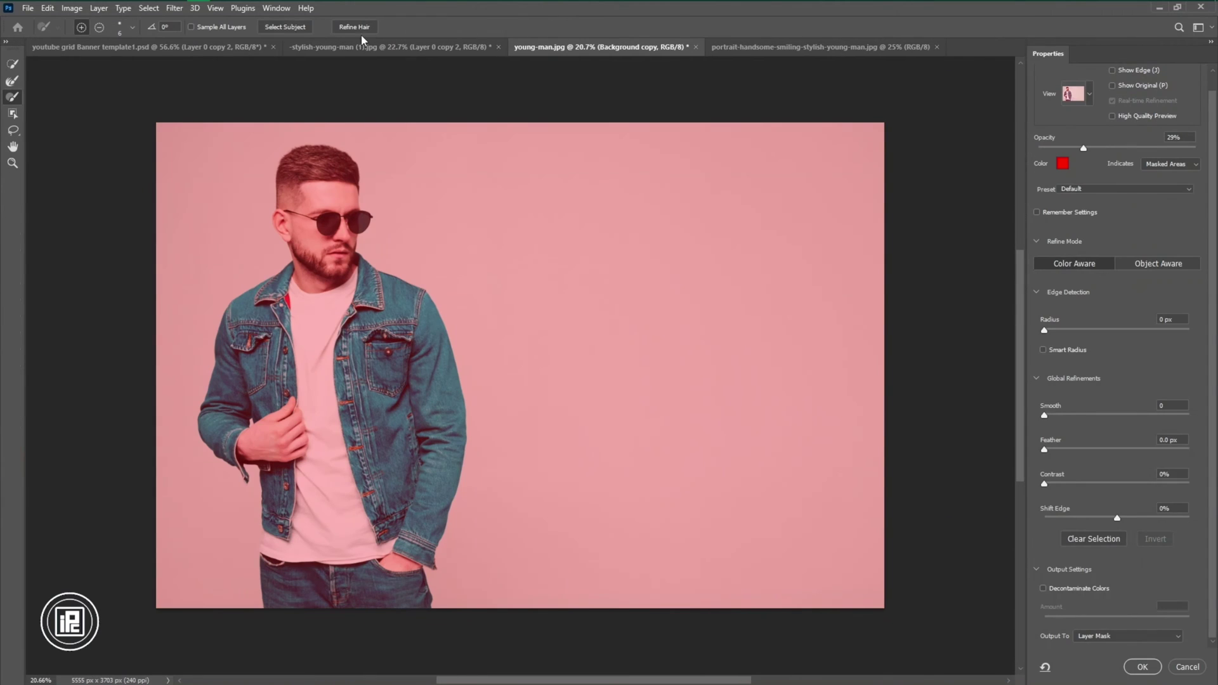
pyautogui.click(299, 24)
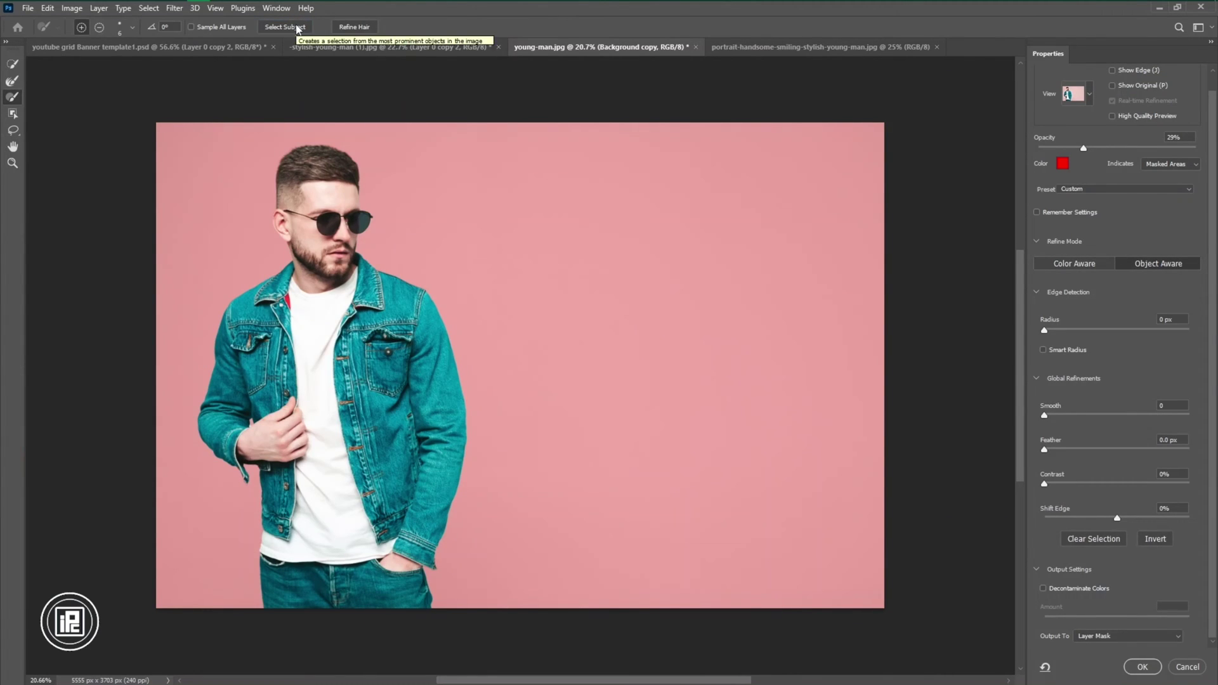
# - Refine the selection edges around the hair and head of the man in sunglasses and output a layer mask
pyautogui.press('r')
pyautogui.scroll(5, 415, 256)
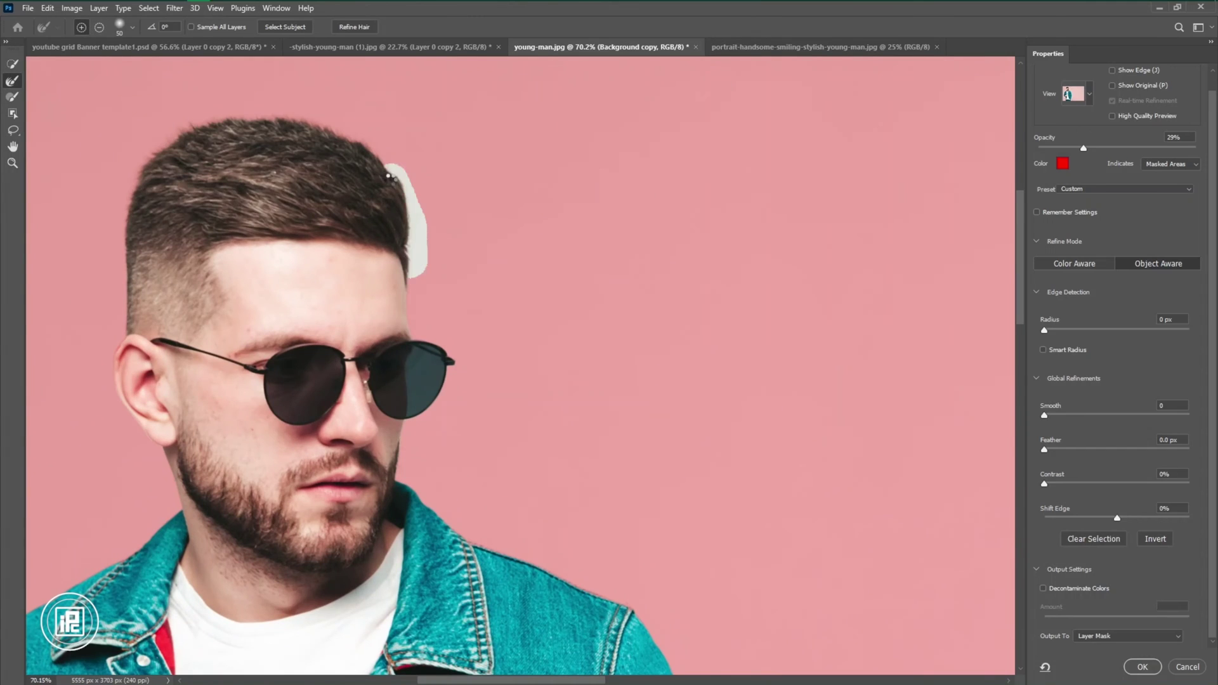
pyautogui.moveTo(389, 176); pyautogui.dragTo(432, 250)
pyautogui.scroll(-3, 168, 356)
pyautogui.moveTo(279, 540)
pyautogui.mouseDown()
pyautogui.moveTo(546, 406)
pyautogui.moveTo(527, 133)
pyautogui.moveTo(426, 401)
pyautogui.mouseUp()
pyautogui.scroll(7, 495, 223)
pyautogui.press(']')
pyautogui.press(']')
pyautogui.press(']')
pyautogui.press(']')
pyautogui.press(']')
pyautogui.press(']')
pyautogui.press(']')
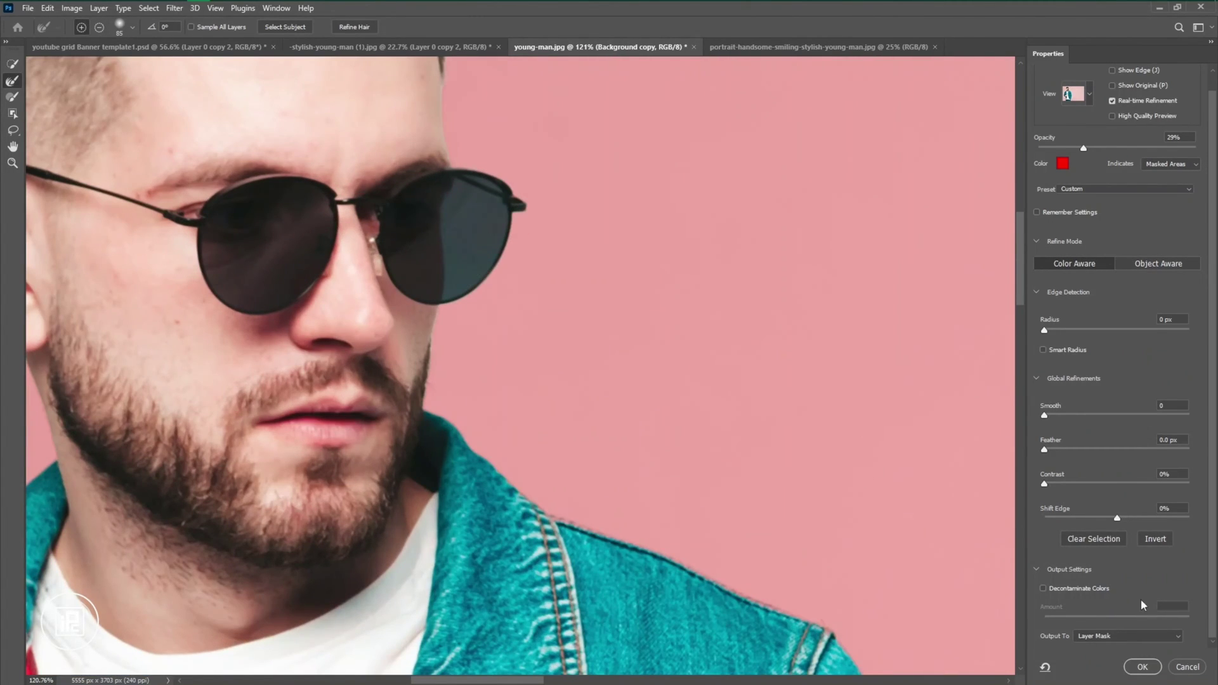
pyautogui.click(1139, 666)
pyautogui.scroll(-5, 406, 380)
# - Bring the man in sunglasses into the banner as a smart object, scaled down on the yellow side of the band
pyautogui.moveTo(1056, 280); pyautogui.dragTo(546, 331)
pyautogui.click(676, 287)
pyautogui.scroll(-4, 542, 329)
pyautogui.hotkey('ctrl', 't')
pyautogui.moveTo(762, 328); pyautogui.dragTo(390, 330)
pyautogui.moveTo(379, 341); pyautogui.dragTo(635, 372)
pyautogui.click(629, 27)
pyautogui.scroll(8, 505, 336)
# - Enlarge the smiling man on the blue side to about 11.23%
pyautogui.press('v')
pyautogui.keyDown('ctrl'); pyautogui.click(283, 355); pyautogui.keyUp('ctrl')
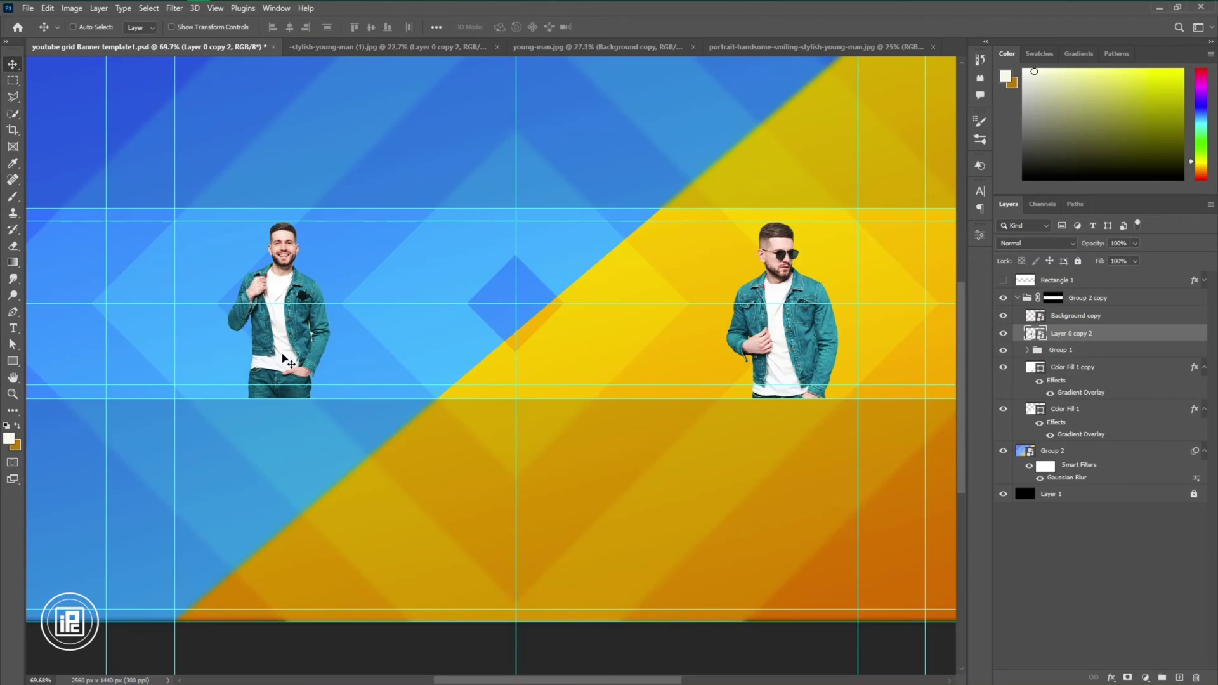
pyautogui.hotkey('ctrl', 't')
pyautogui.moveTo(279, 400); pyautogui.dragTo(278, 424)
pyautogui.click(629, 28)
# - Open the portrait-handsome-smiling-stylish-young-man.jpg photo in Select and Mask with the man selected
pyautogui.click(635, 48)
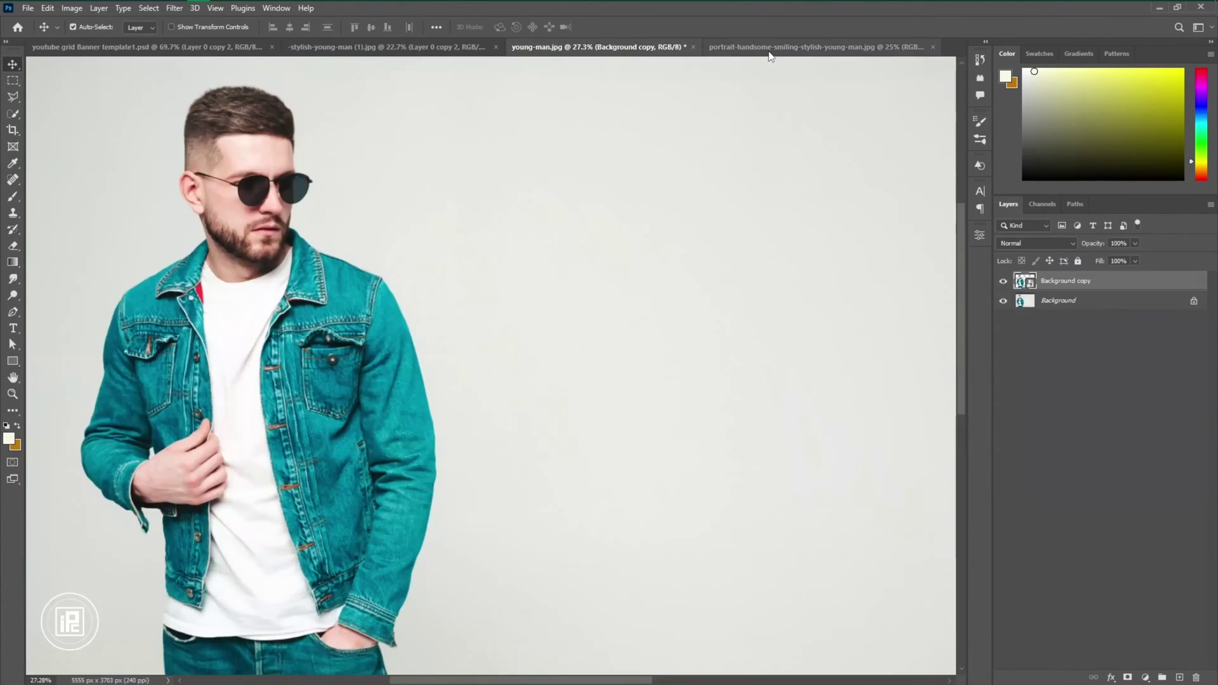
pyautogui.click(769, 49)
pyautogui.hotkey('ctrl', 'alt', 'r')
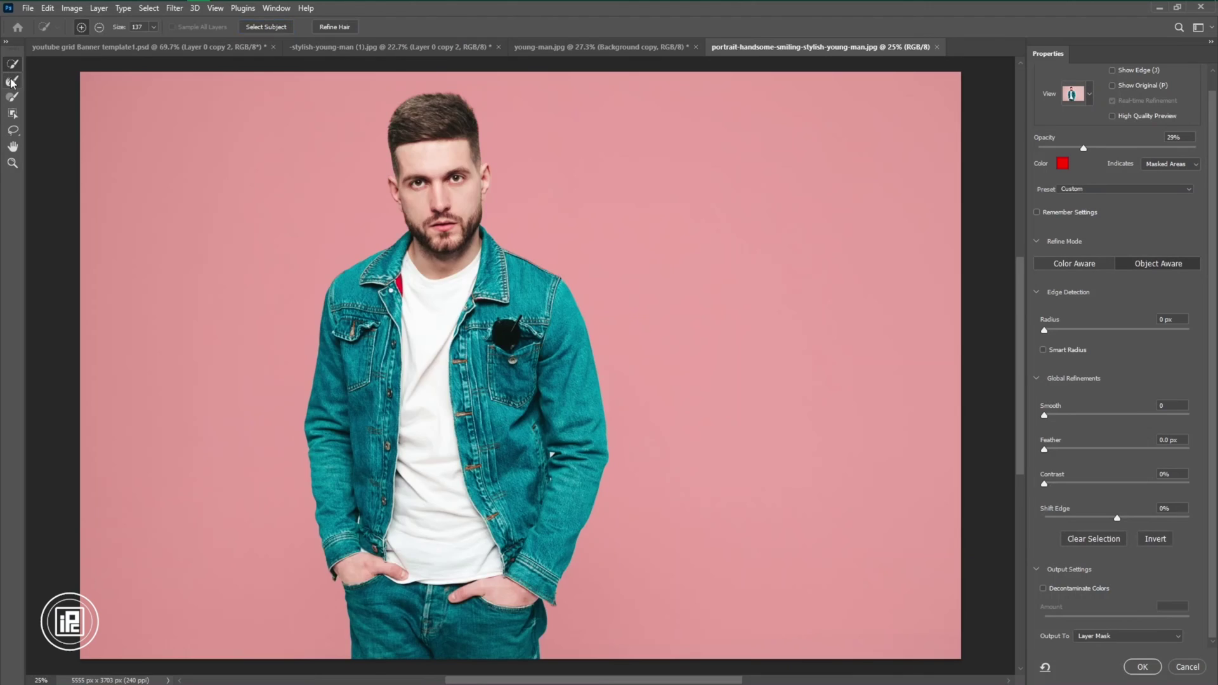
# - Refine the edges around the man's hair and head in the portrait photo and output a layer mask
pyautogui.press('r')
pyautogui.scroll(5, 460, 93)
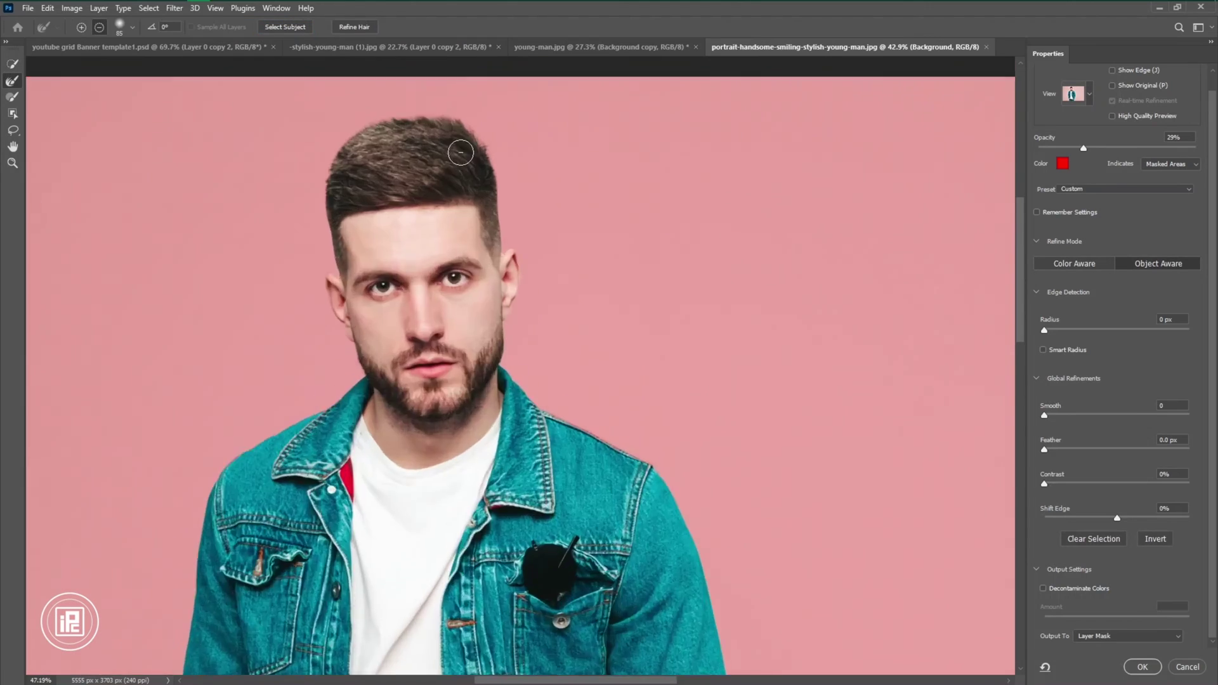
pyautogui.moveTo(517, 149)
pyautogui.mouseDown()
pyautogui.moveTo(431, 79)
pyautogui.moveTo(255, 208)
pyautogui.moveTo(270, 321)
pyautogui.moveTo(260, 343)
pyautogui.mouseUp()
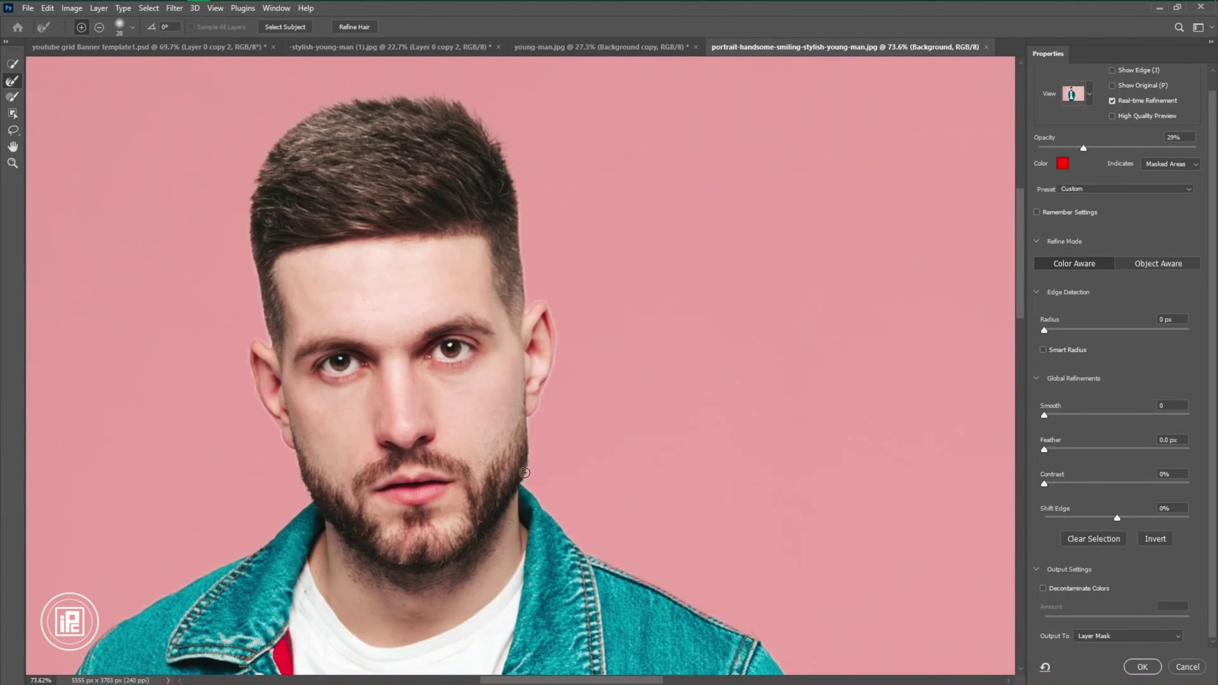
pyautogui.click(1136, 667)
# - Convert the masked portrait layer to a smart object and bring it into the banner
pyautogui.rightClick(1106, 285)
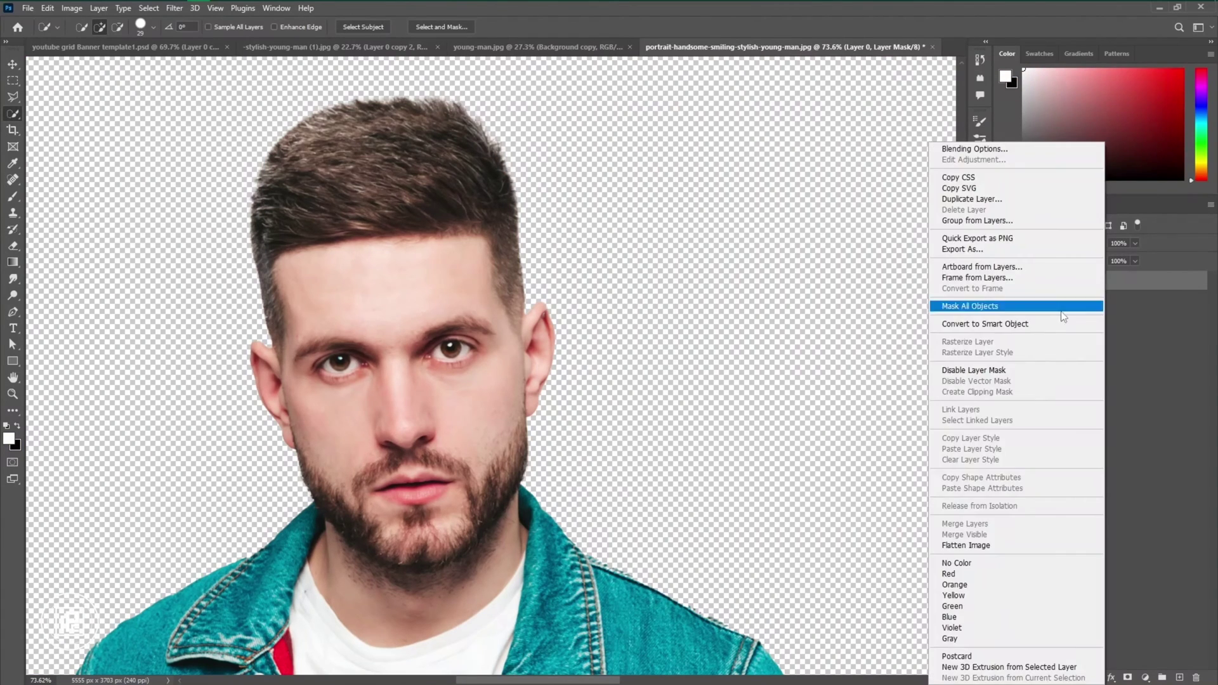
pyautogui.click(1061, 324)
pyautogui.moveTo(1094, 283); pyautogui.dragTo(317, 349)
pyautogui.press('Return')
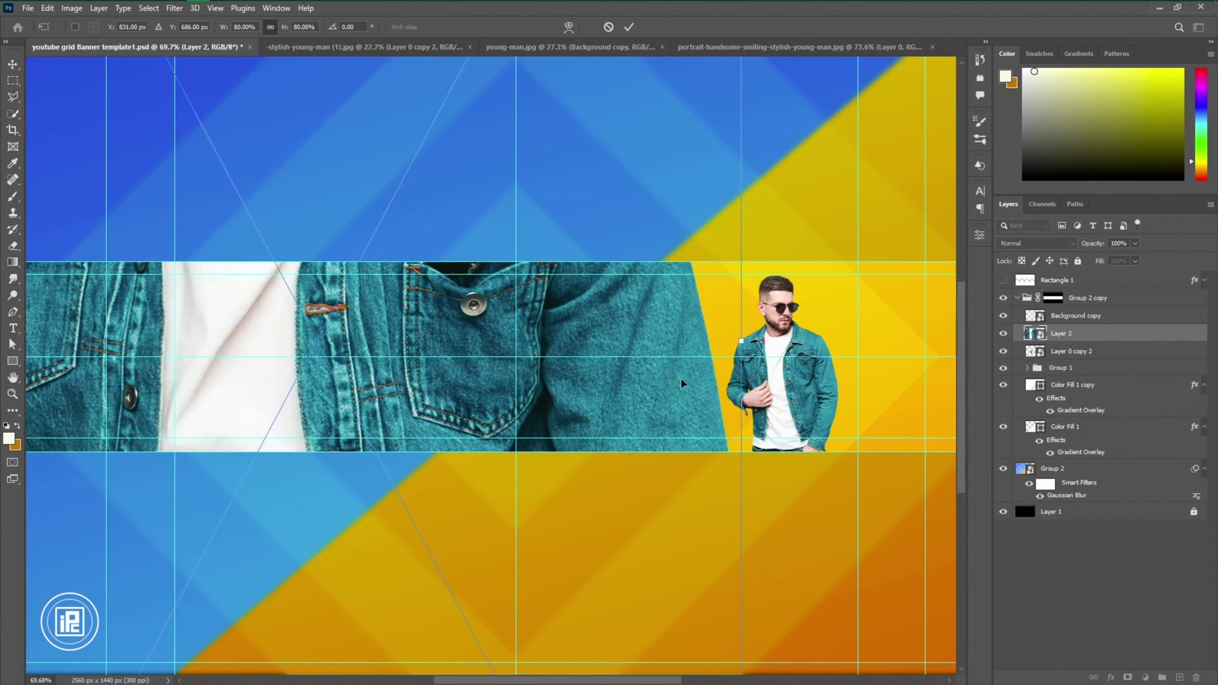
# - Scale the newly added serious-faced man down to fit the central band and stand him on the blue side
pyautogui.moveTo(748, 357); pyautogui.dragTo(330, 471)
pyautogui.moveTo(270, 604); pyautogui.dragTo(280, 471)
pyautogui.press('Return')
# - Move the smiling man to the banner's centre guide and resize him so his head is level with the other men
pyautogui.press('v')
pyautogui.moveTo(330, 389); pyautogui.dragTo(569, 392)
pyautogui.hotkey('ctrl', 't')
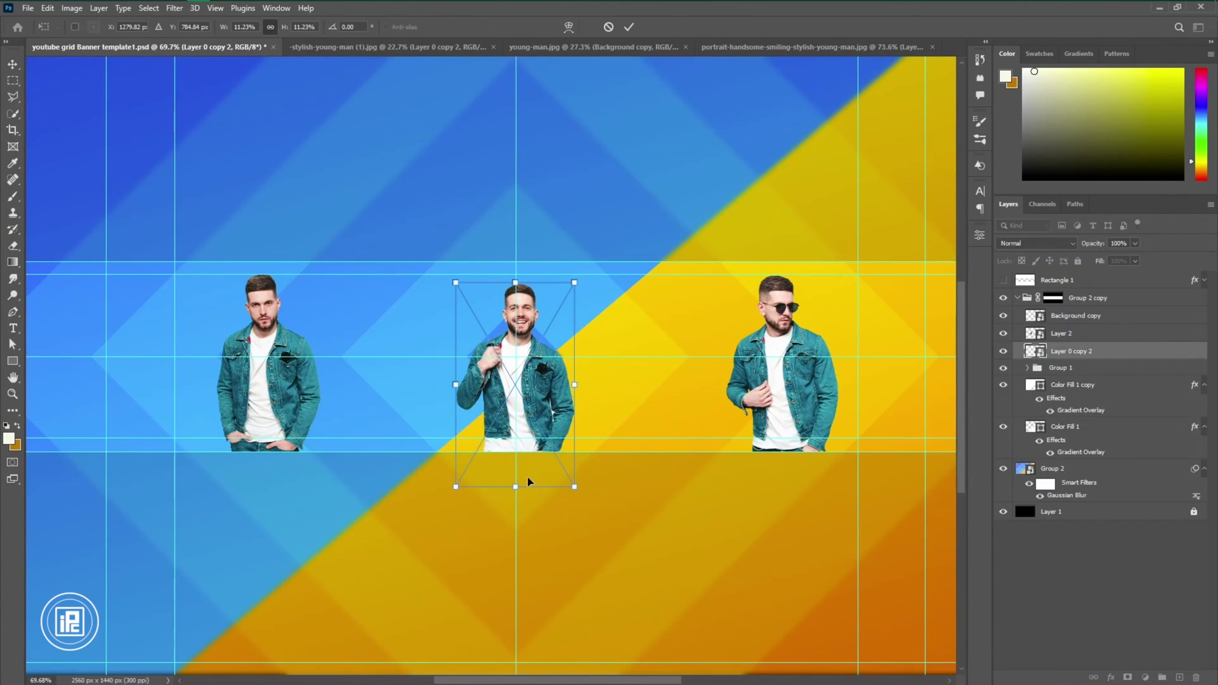
pyautogui.moveTo(527, 487); pyautogui.dragTo(527, 548)
pyautogui.moveTo(546, 424); pyautogui.dragTo(546, 412)
pyautogui.moveTo(518, 537); pyautogui.dragTo(518, 475)
pyautogui.press('Return')
# - Scale the serious-faced man and the sunglasses man down so both stand shorter than the smiling man in the centre
pyautogui.click(269, 380)
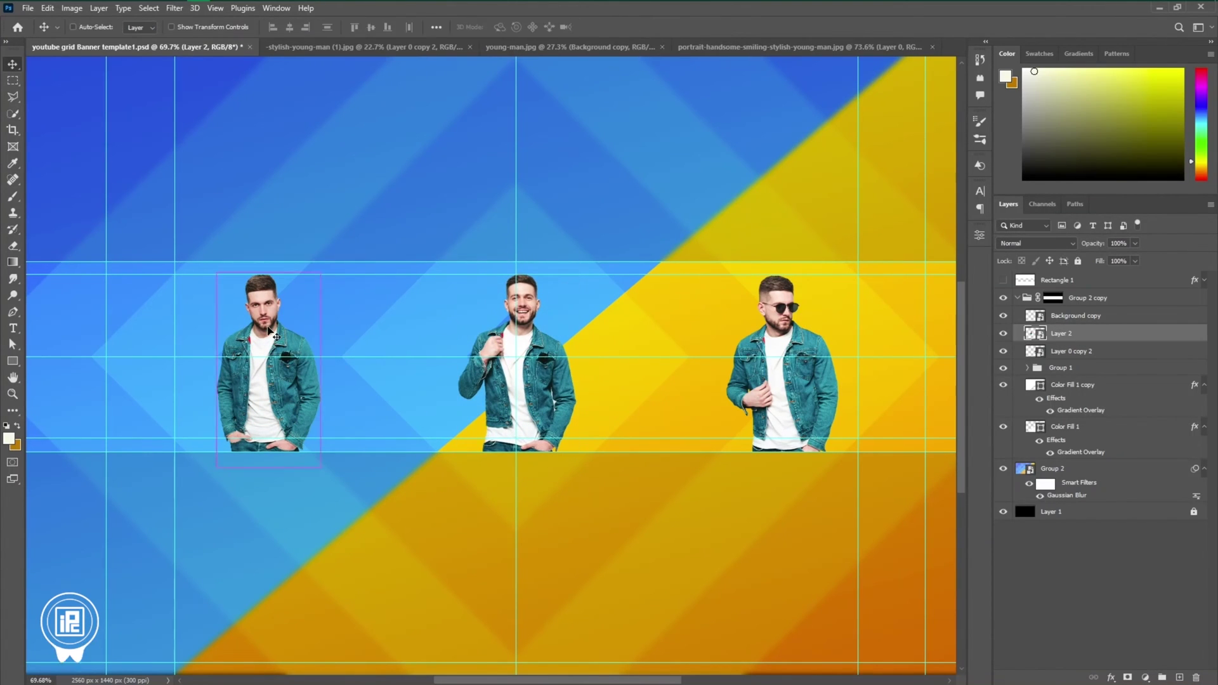
pyautogui.hotkey('ctrl', 't')
pyautogui.moveTo(268, 274); pyautogui.dragTo(269, 295)
pyautogui.press('Return')
pyautogui.hotkey('alt', ']')
pyautogui.hotkey('ctrl', 't')
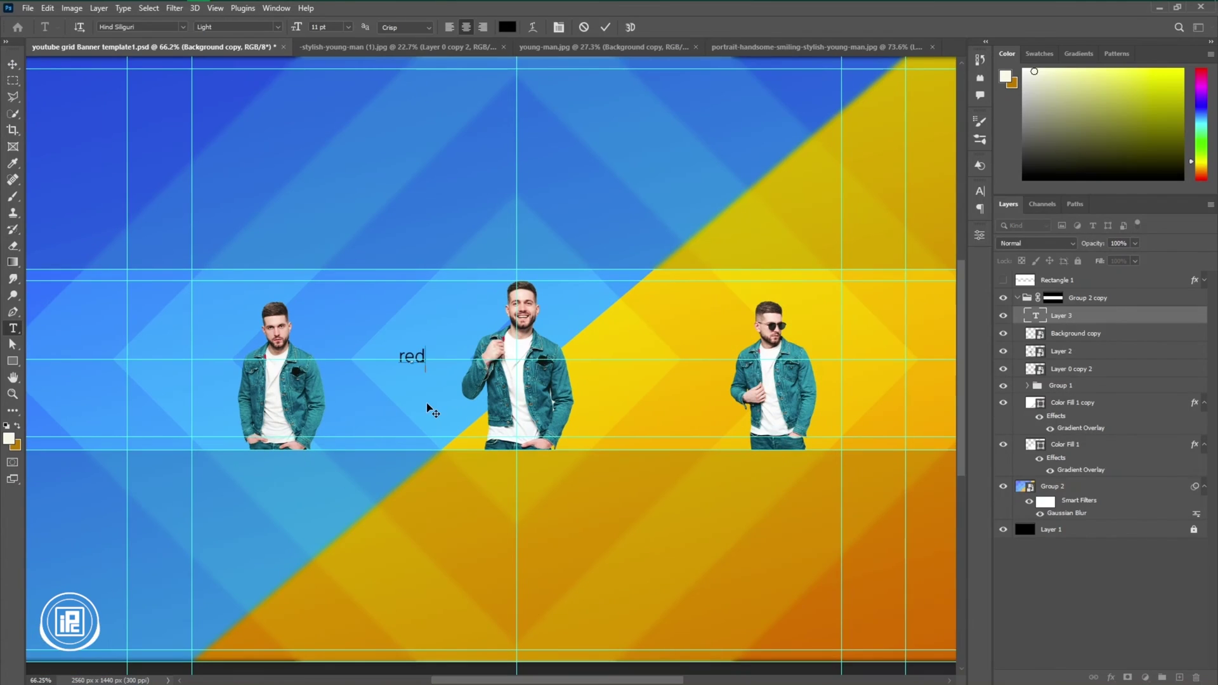
# - Add the text "reddrum" to the central band in Barlow Black with all caps
pyautogui.hotkey('ctrl', 'Return')
pyautogui.click(980, 191)
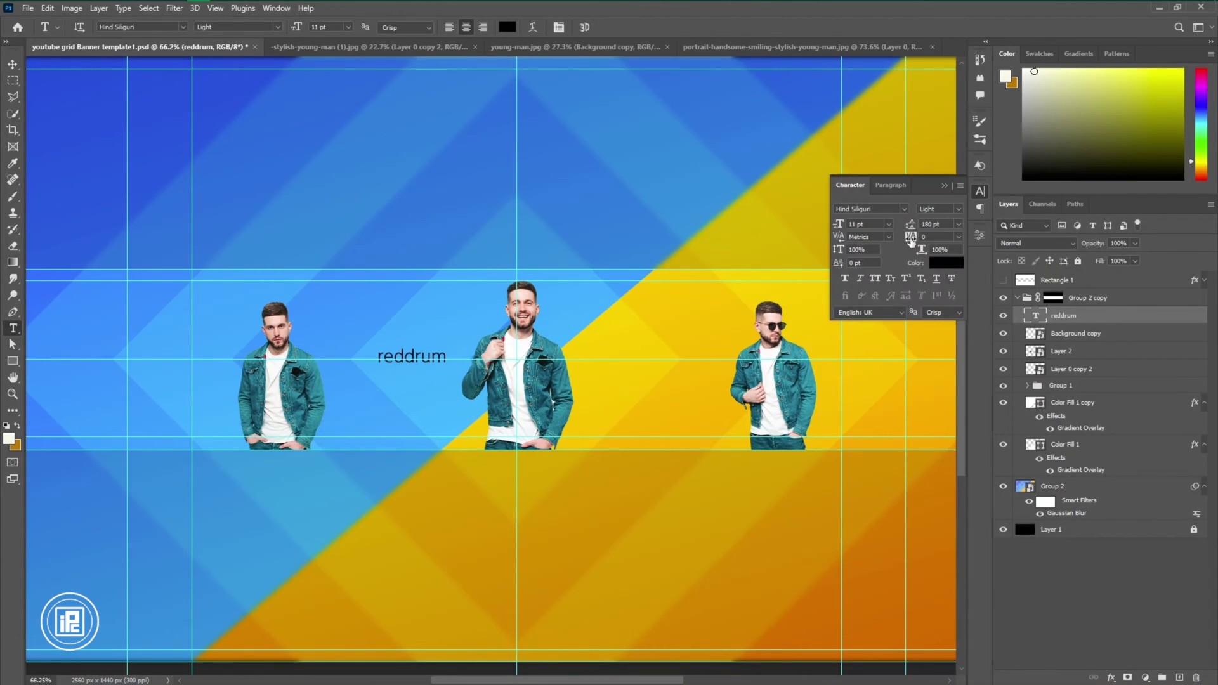
pyautogui.click(905, 209)
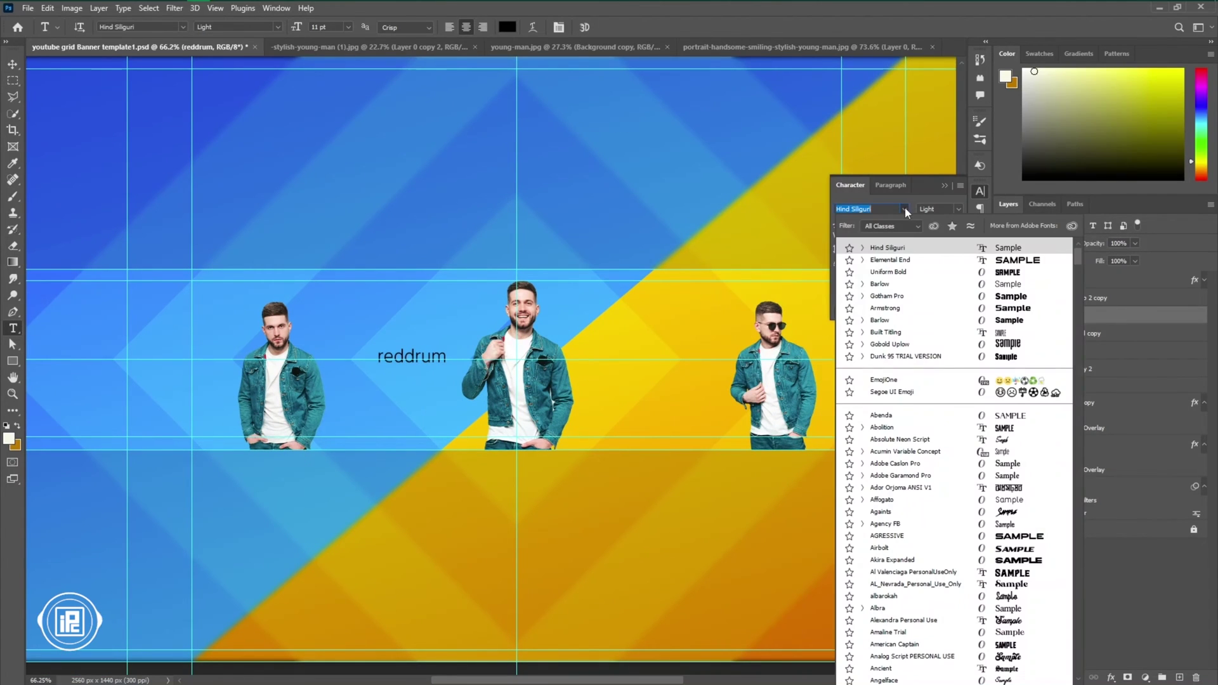
pyautogui.click(912, 283)
pyautogui.click(939, 209)
pyautogui.click(933, 318)
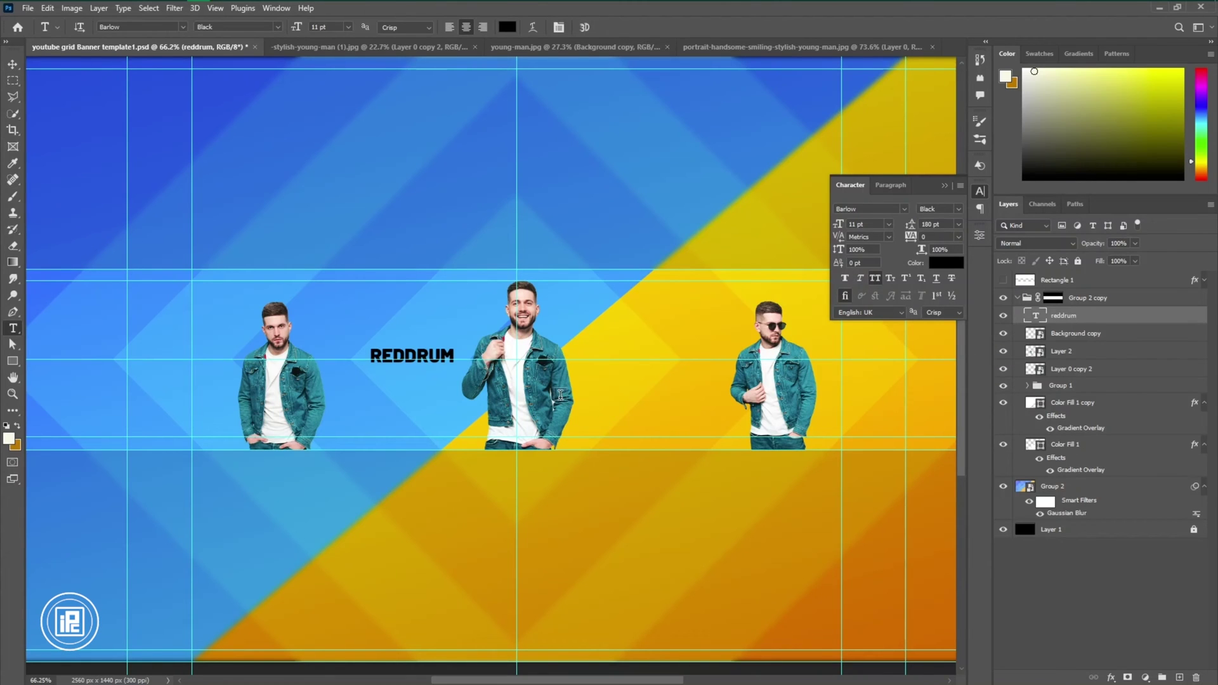
# - Enlarge the REDDRUM text to about 61.1 pt across the band and place its layer behind the three men
pyautogui.hotkey('ctrl', 't')
pyautogui.moveTo(454, 356); pyautogui.dragTo(758, 353)
pyautogui.click(628, 27)
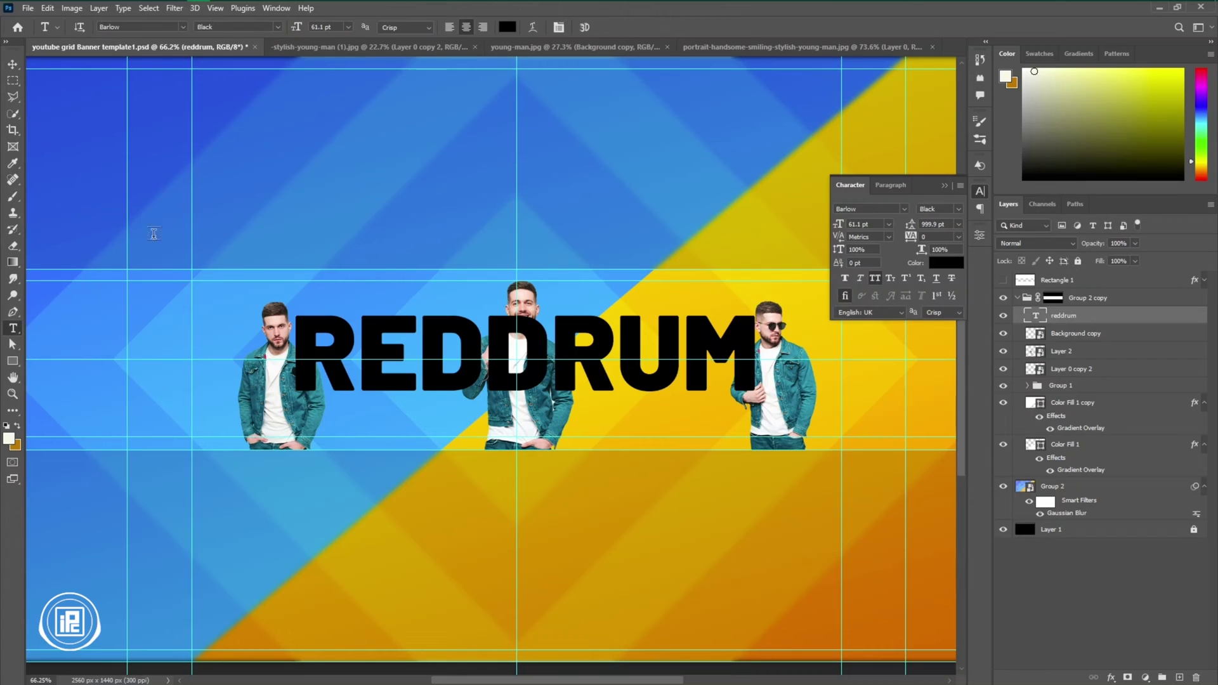
pyautogui.moveTo(1087, 379); pyautogui.dragTo(1087, 378)
# - Change the REDDRUM text's font to Gobold Bold, lower it in the band and enlarge it to about 67 pt
pyautogui.click(910, 210)
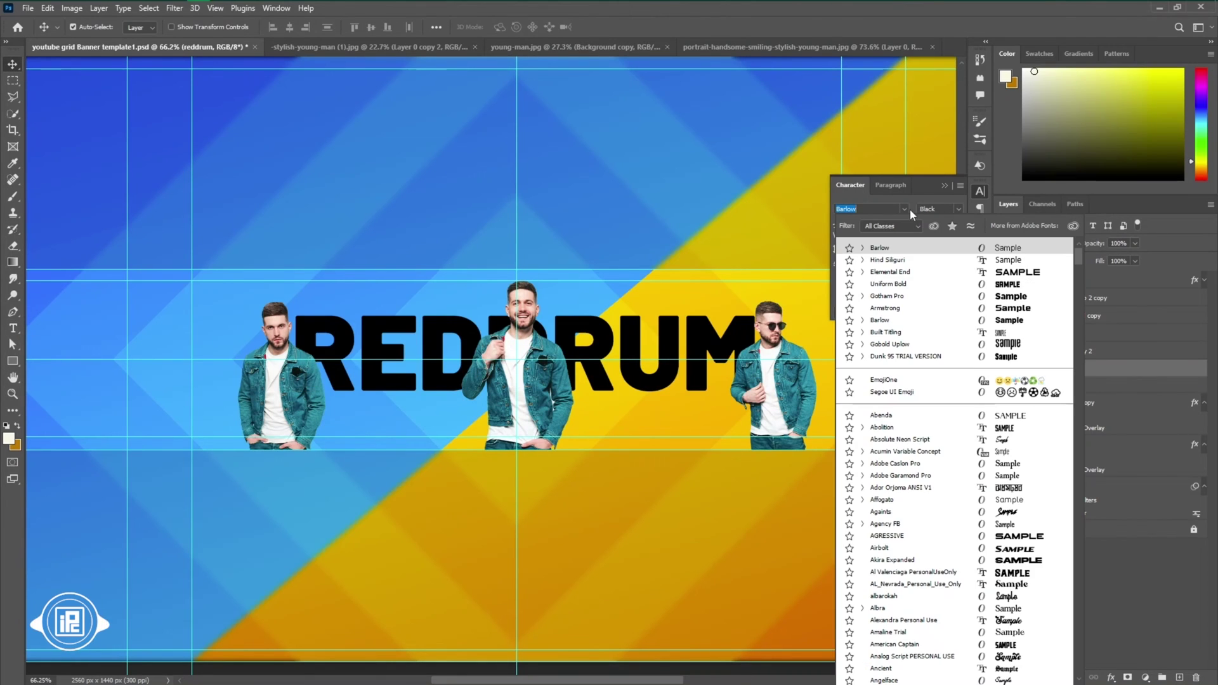
pyautogui.scroll(-15, 942, 543)
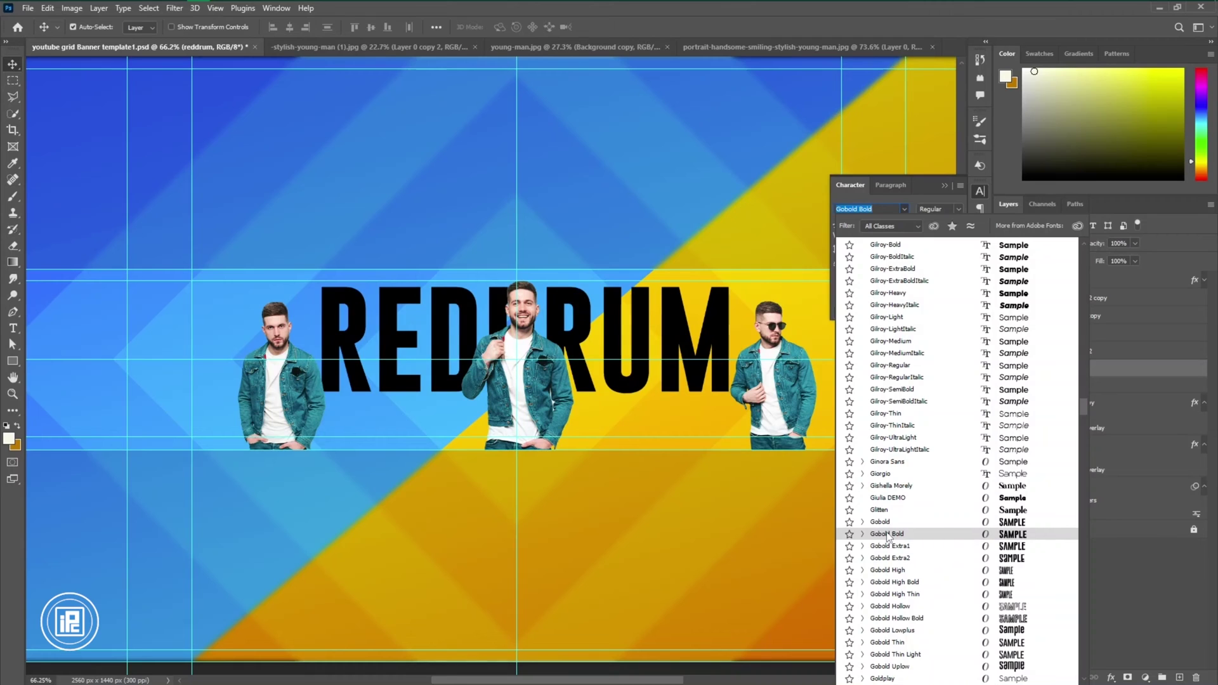
pyautogui.click(888, 536)
pyautogui.moveTo(641, 374); pyautogui.dragTo(642, 416)
pyautogui.hotkey('ctrl', 't')
pyautogui.moveTo(739, 386); pyautogui.dragTo(765, 388)
pyautogui.moveTo(317, 387); pyautogui.dragTo(300, 383)
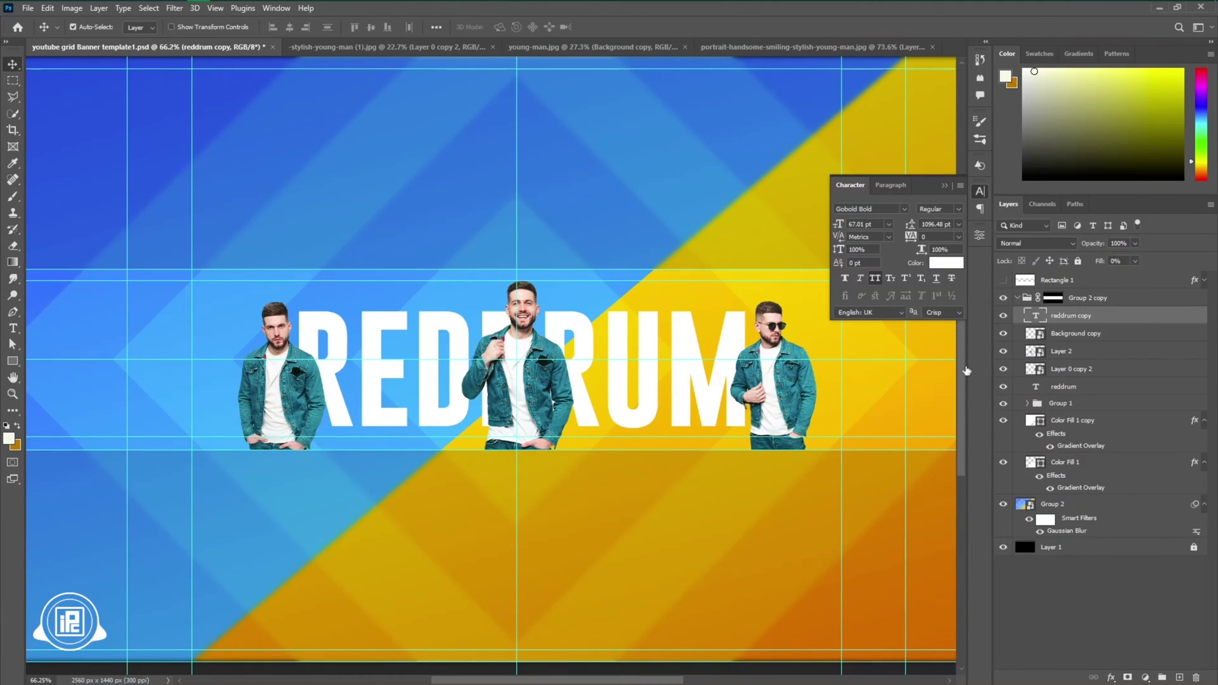
# - Give the unfilled REDDRUM text copy an inside stroke with Normal blend mode
pyautogui.doubleClick(1130, 315)
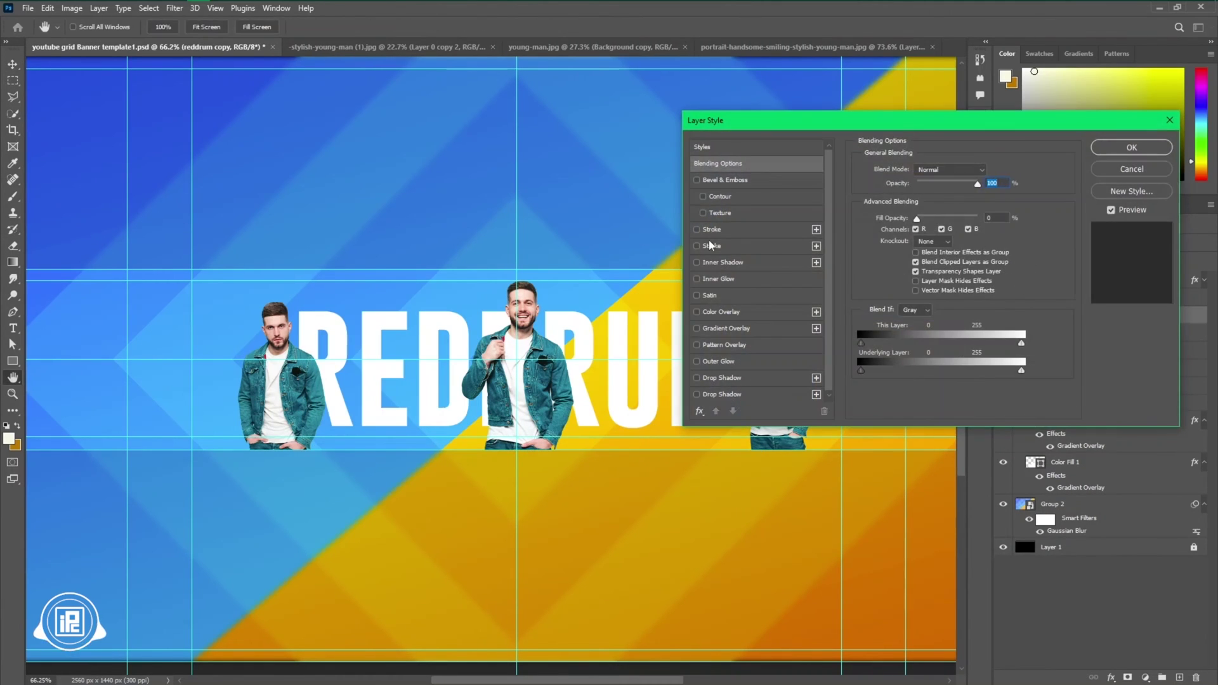
pyautogui.click(711, 229)
pyautogui.click(922, 184)
pyautogui.click(918, 193)
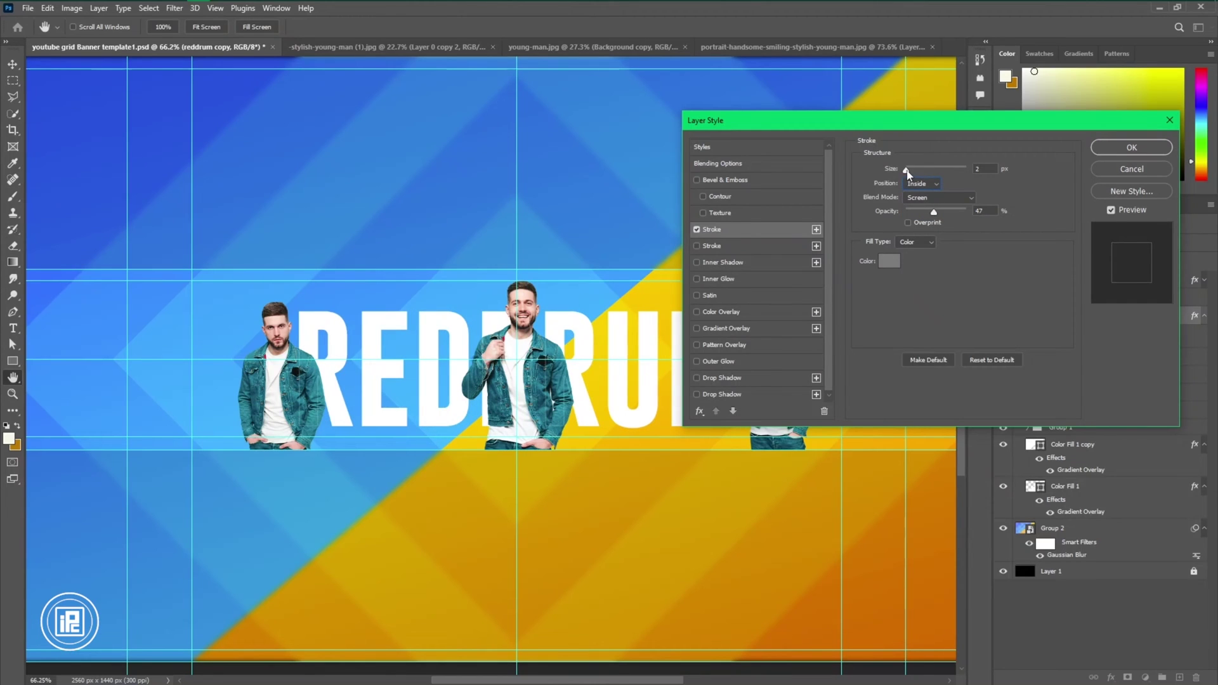
pyautogui.moveTo(907, 171); pyautogui.dragTo(909, 171)
pyautogui.click(939, 198)
pyautogui.click(924, 208)
# - Set the text copy's stroke to white (ffffff), 100% opacity and 3 px, and apply the layer style
pyautogui.click(889, 262)
pyautogui.moveTo(831, 222); pyautogui.dragTo(773, 157)
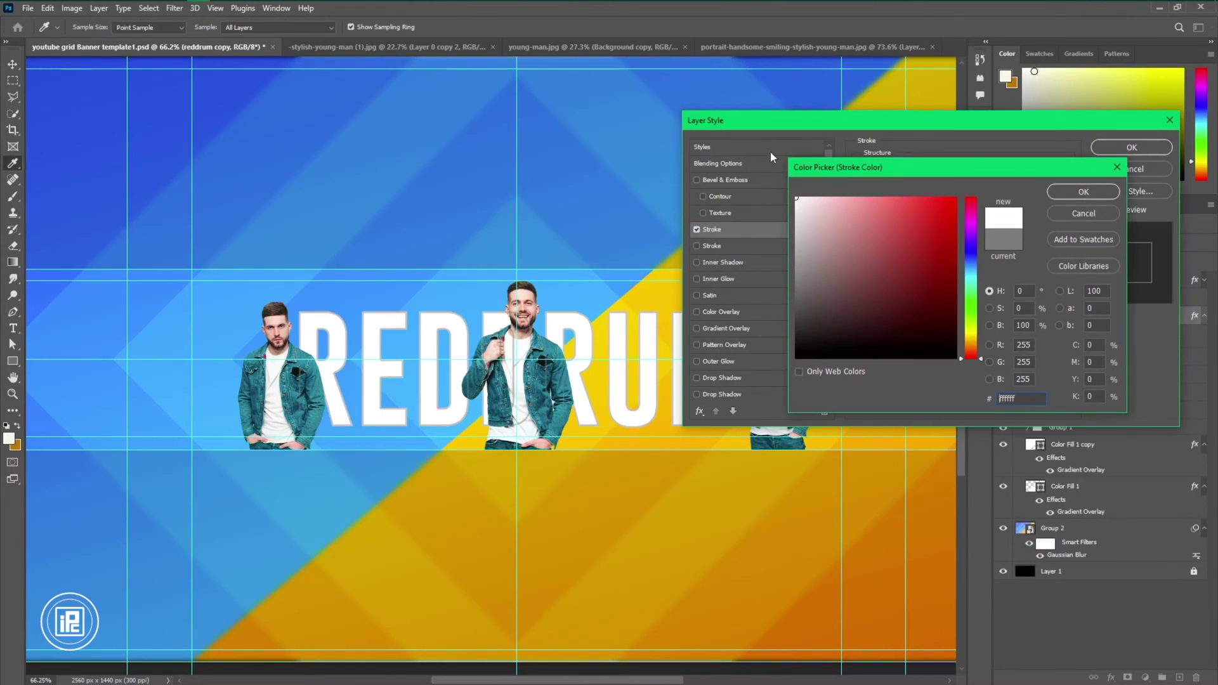
pyautogui.click(1084, 192)
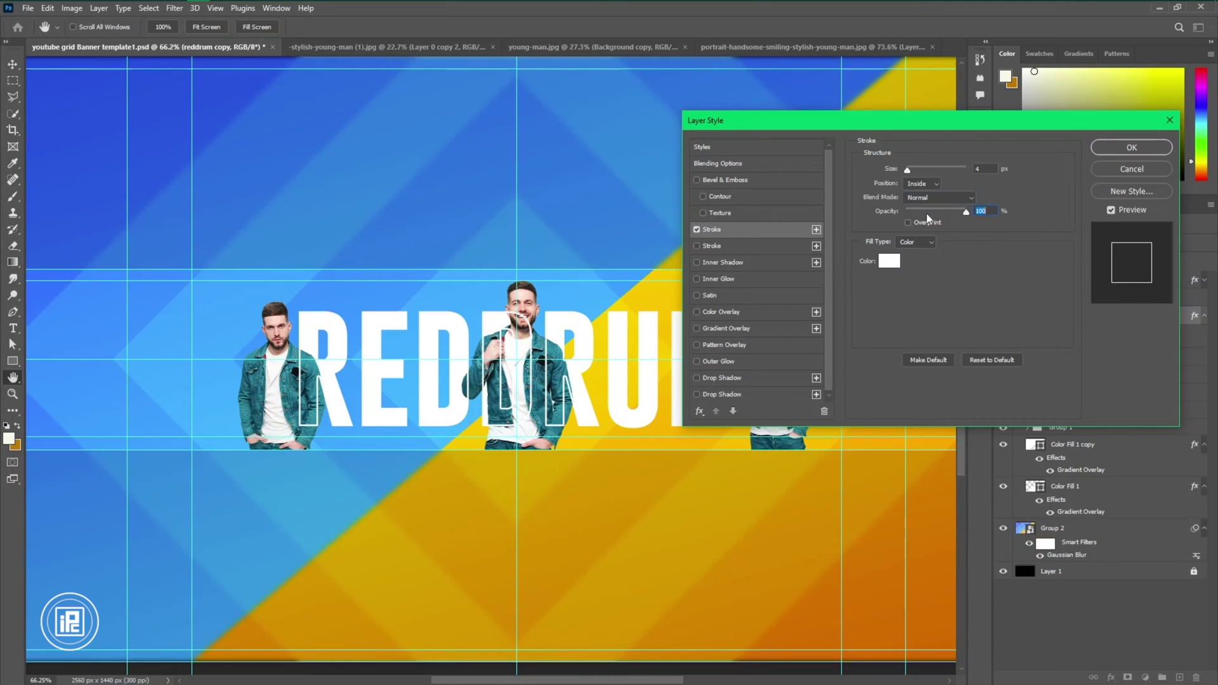
pyautogui.press('Up')
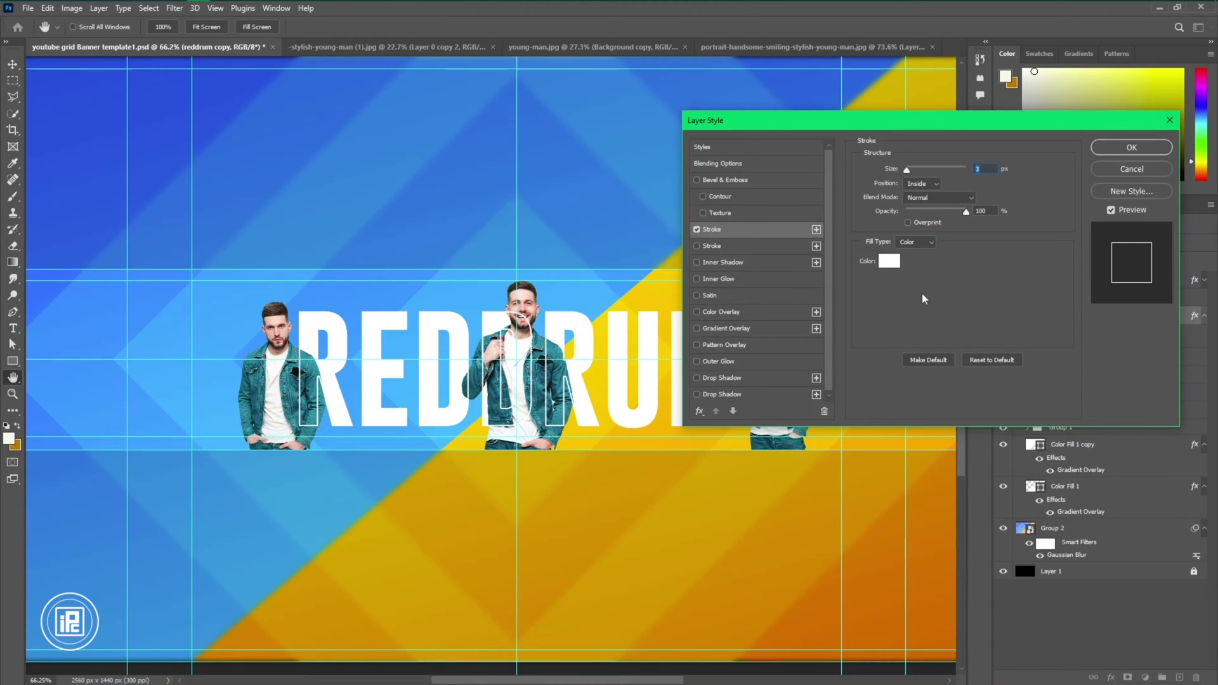
pyautogui.click(1115, 149)
# - Convert the outlined text copy to a smart object, add a layer mask and brush the outline off the centre man's face
pyautogui.click(1072, 316)
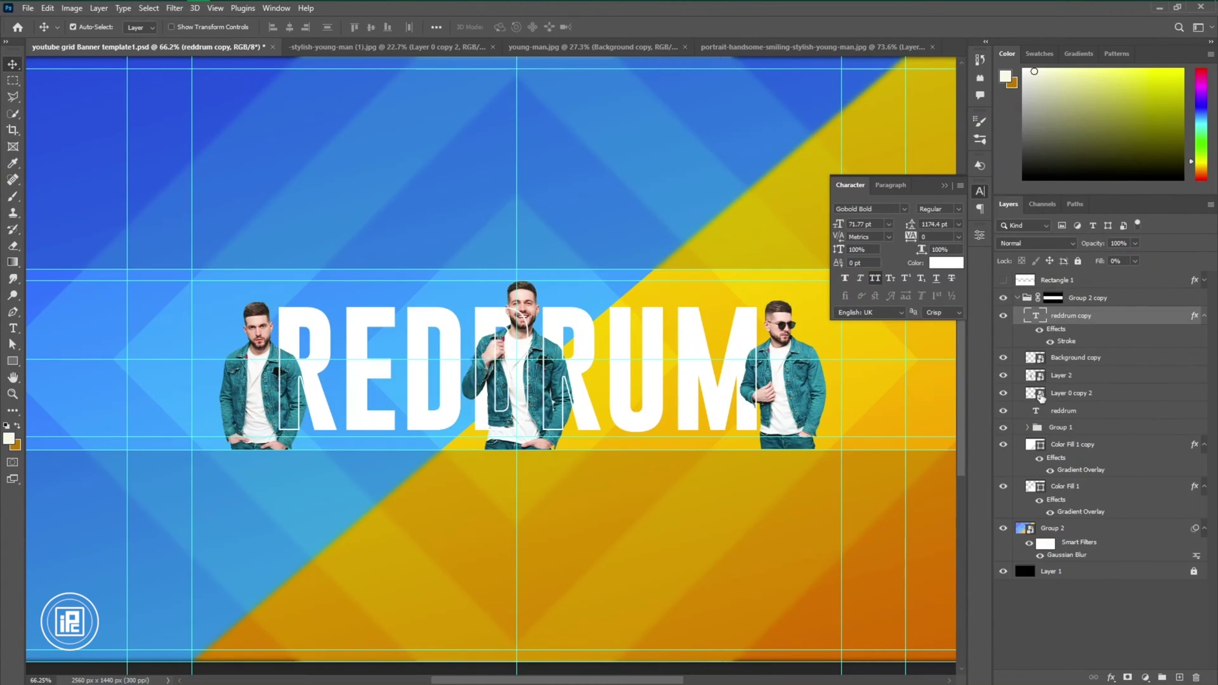
pyautogui.rightClick(1105, 318)
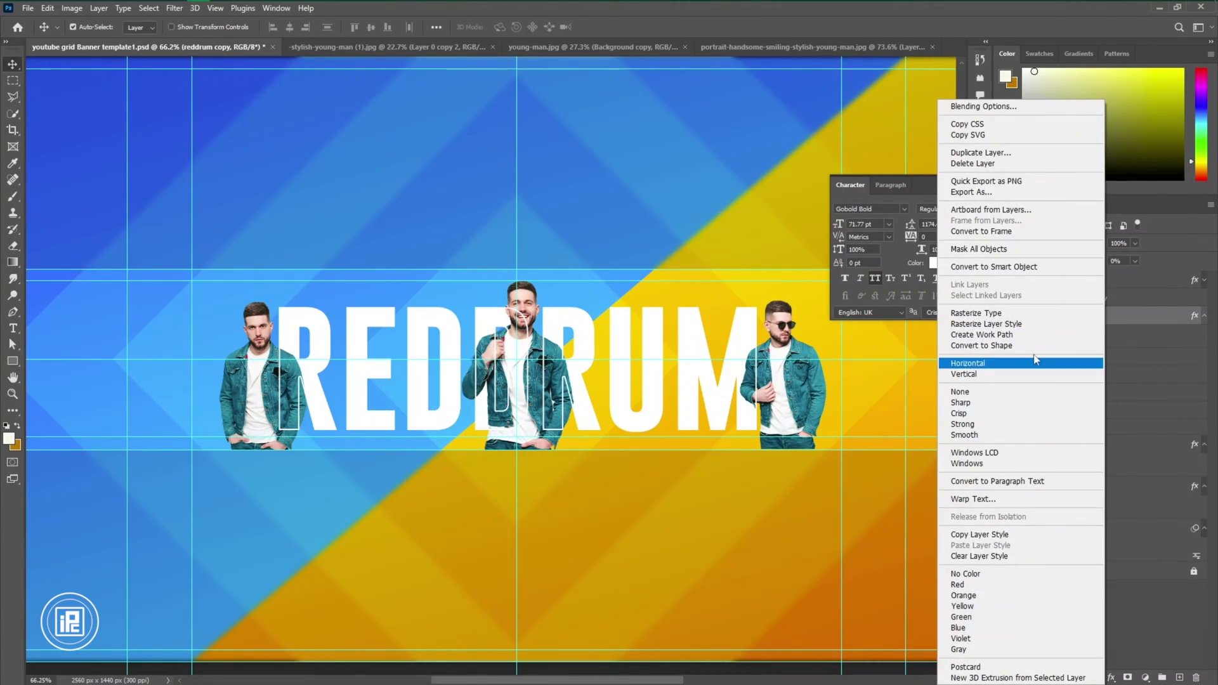
pyautogui.click(1041, 268)
pyautogui.click(1127, 677)
pyautogui.press('b')
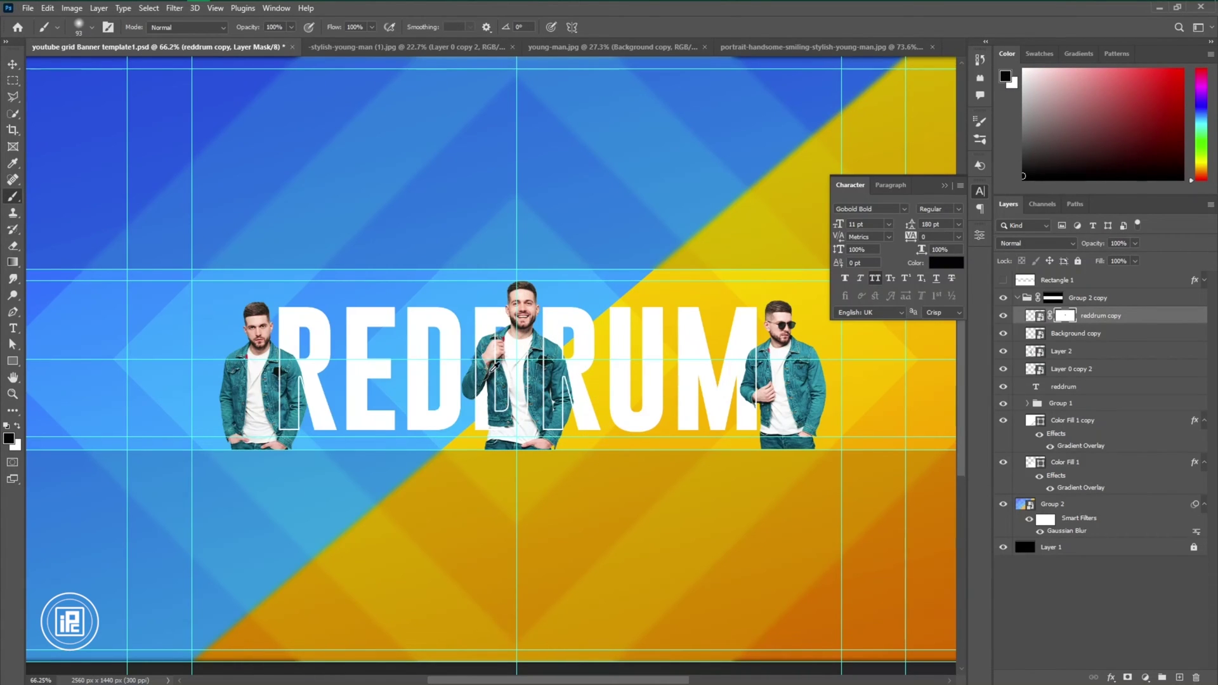
pyautogui.scroll(-1, 494, 366)
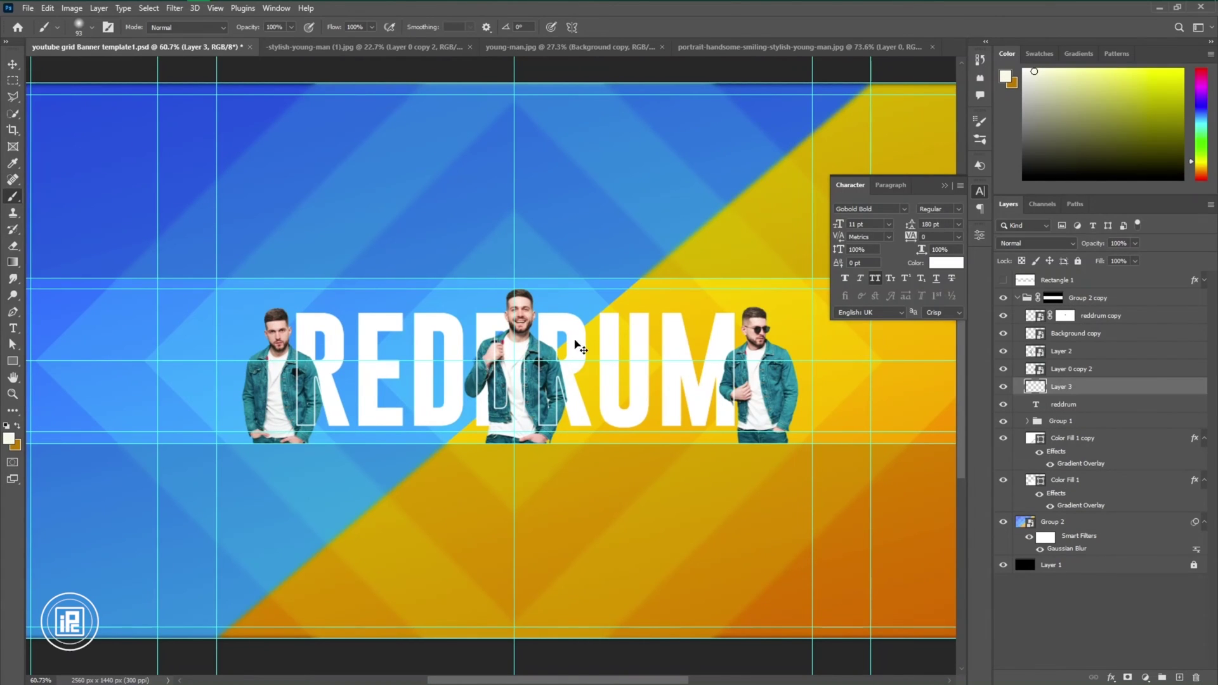
# - Set a dark teal as the brush colour for shading around the selected centre man
pyautogui.scroll(5, 535, 354)
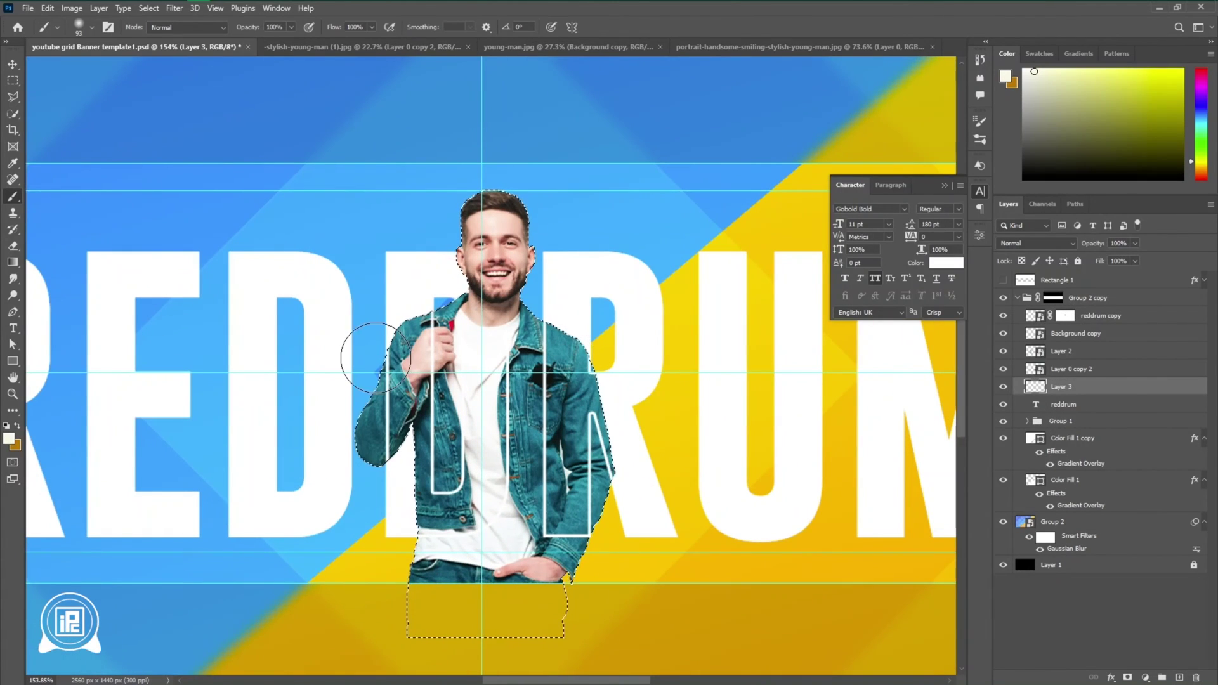
pyautogui.click(16, 446)
pyautogui.press('Return')
pyautogui.press('b')
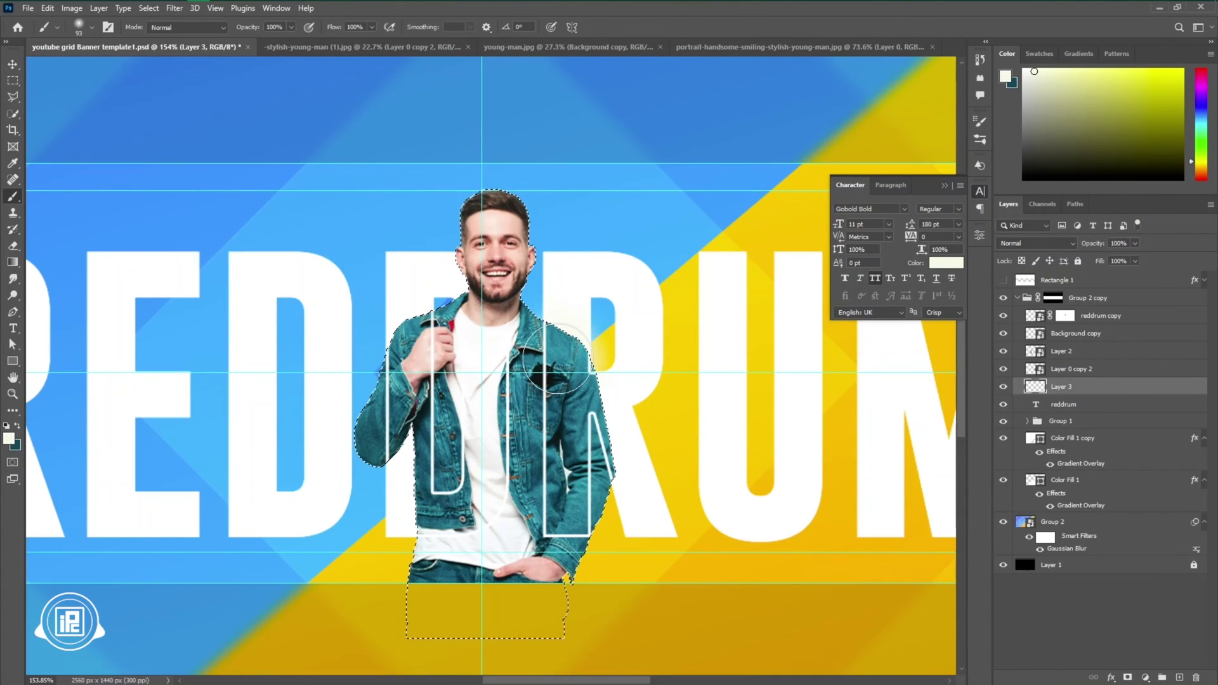
pyautogui.press('x')
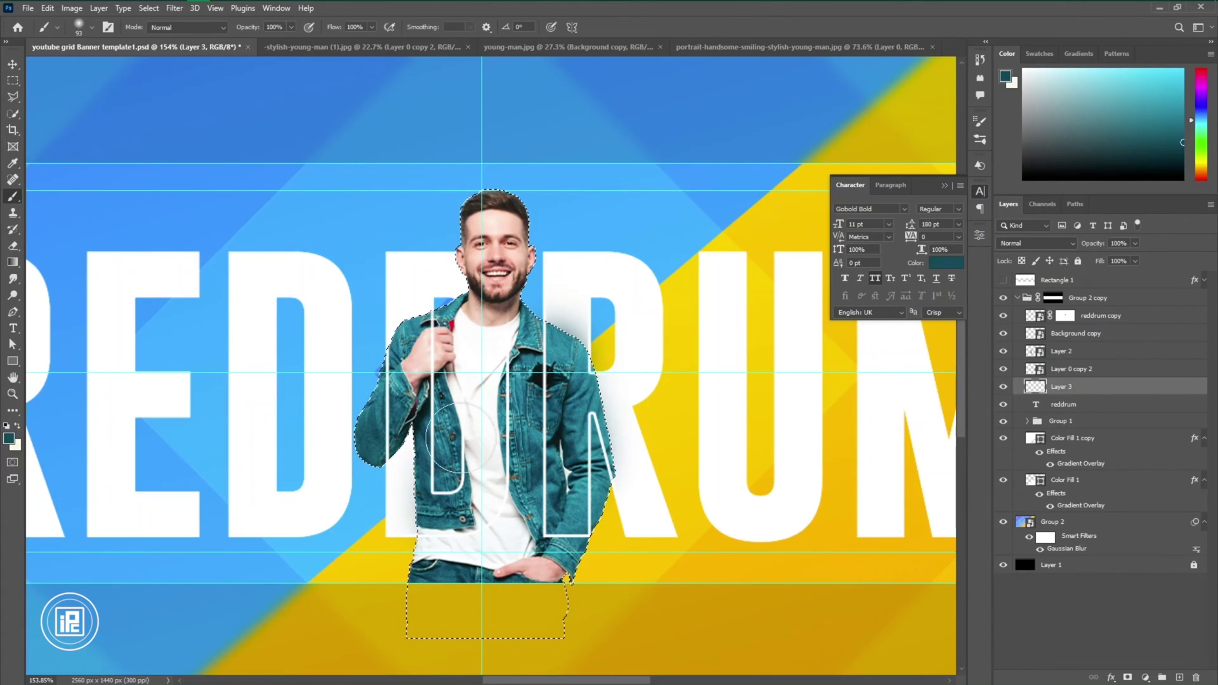
# - Paint a soft shadow around the centre man on the layer above the white text, deselect him and set the layer's fill to 71%
pyautogui.moveTo(386, 417); pyautogui.dragTo(358, 416)
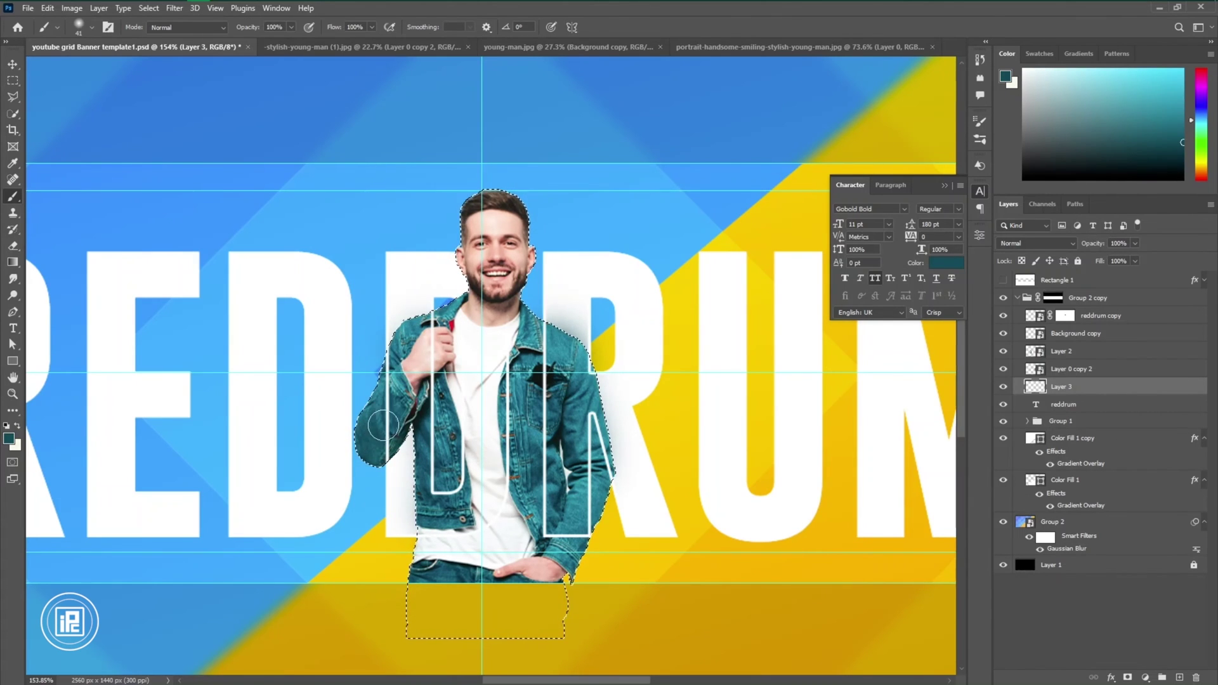
pyautogui.moveTo(419, 352); pyautogui.dragTo(485, 345)
pyautogui.scroll(-3, 508, 351)
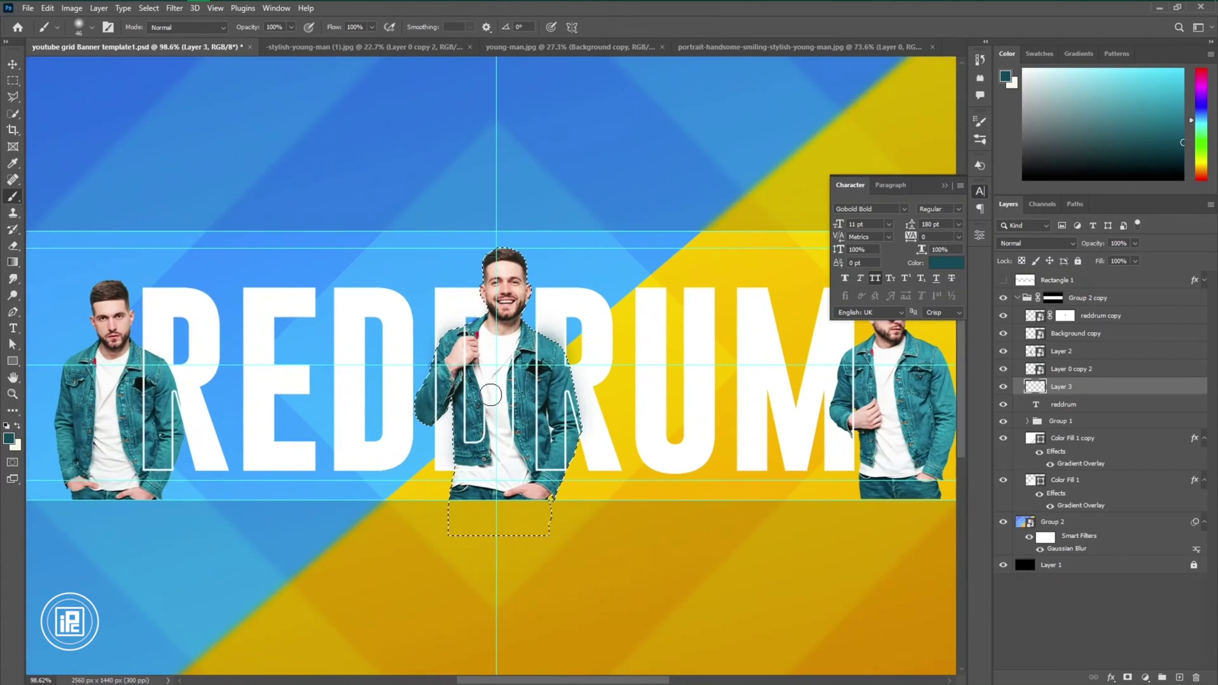
pyautogui.hotkey('ctrl', 'd')
pyautogui.scroll(-1, 579, 417)
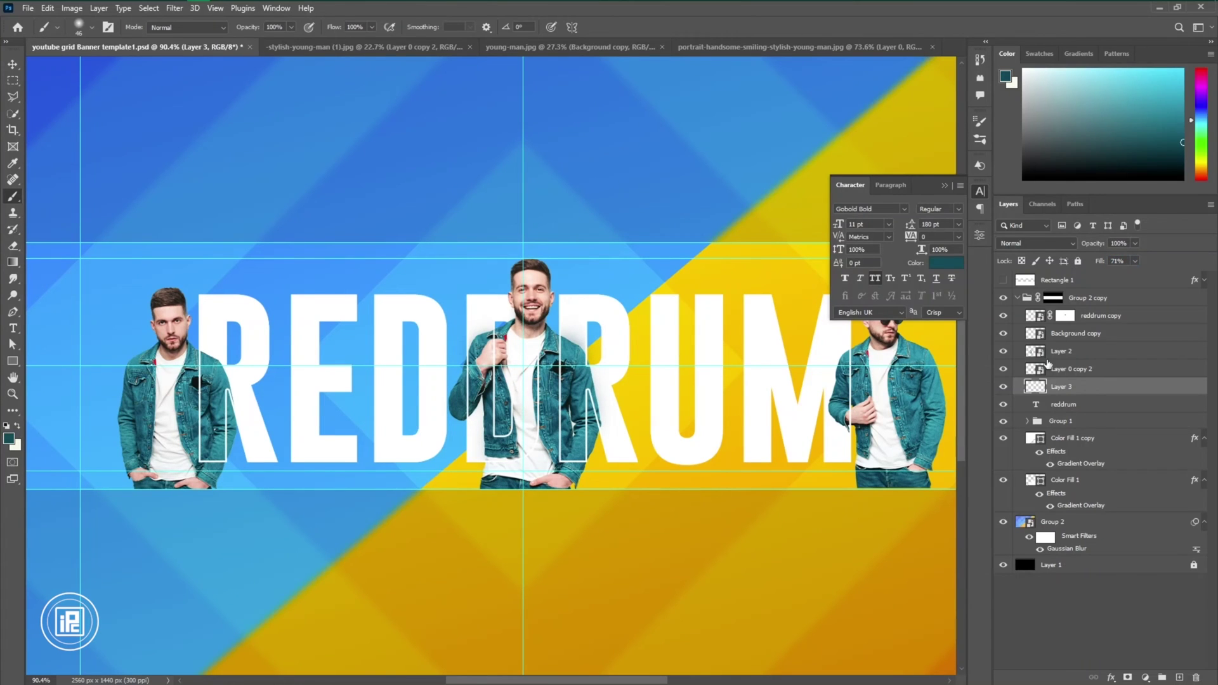
# - Load the serious-faced man's outline as a selection and paint a soft shadow behind him over the letter R
pyautogui.keyDown('ctrl'); pyautogui.click(1032, 353); pyautogui.keyUp('ctrl')
pyautogui.scroll(3, 197, 382)
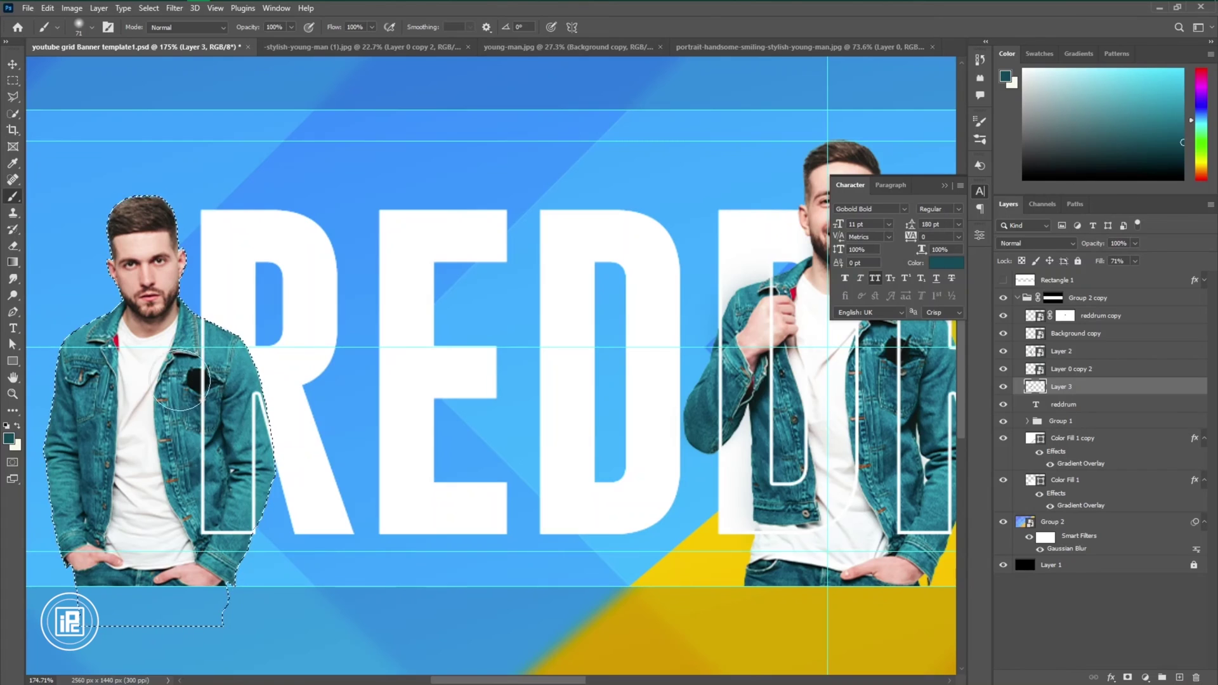
pyautogui.moveTo(184, 346)
pyautogui.mouseDown()
pyautogui.moveTo(219, 375)
pyautogui.moveTo(230, 432)
pyautogui.mouseUp()
pyautogui.scroll(1, 222, 445)
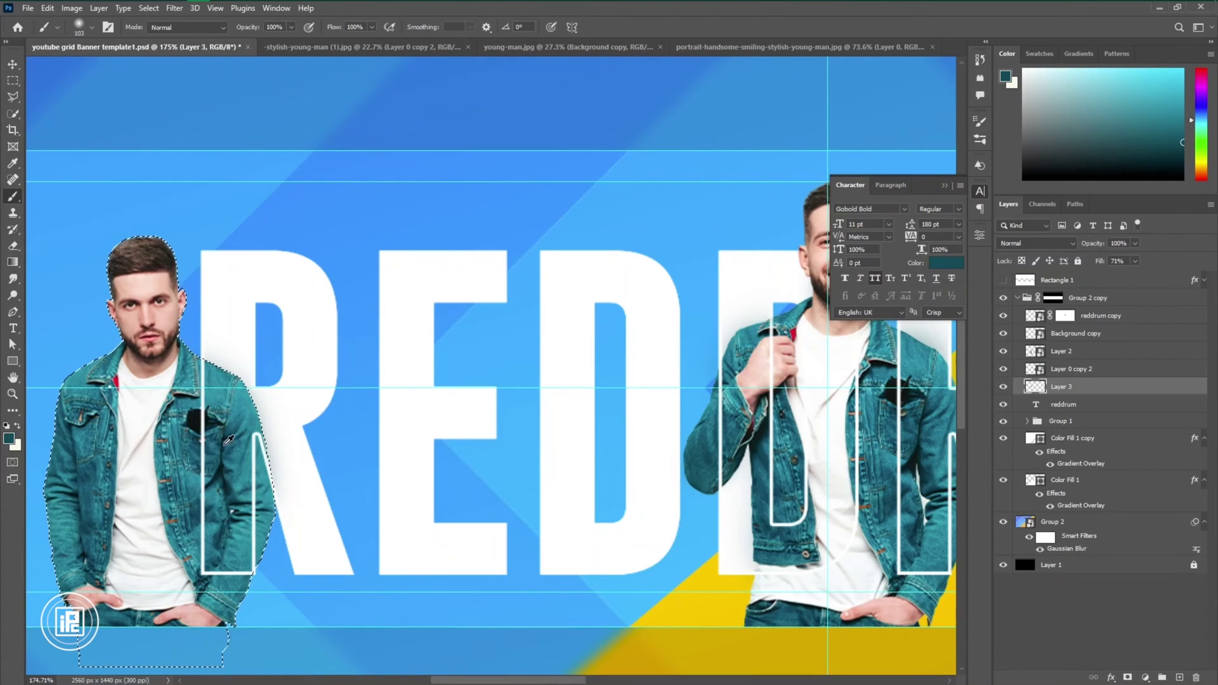
# - Paint a matching soft shadow behind the sunglasses man over the letter M on the same layer
pyautogui.scroll(-5, 229, 440)
pyautogui.scroll(4, 693, 511)
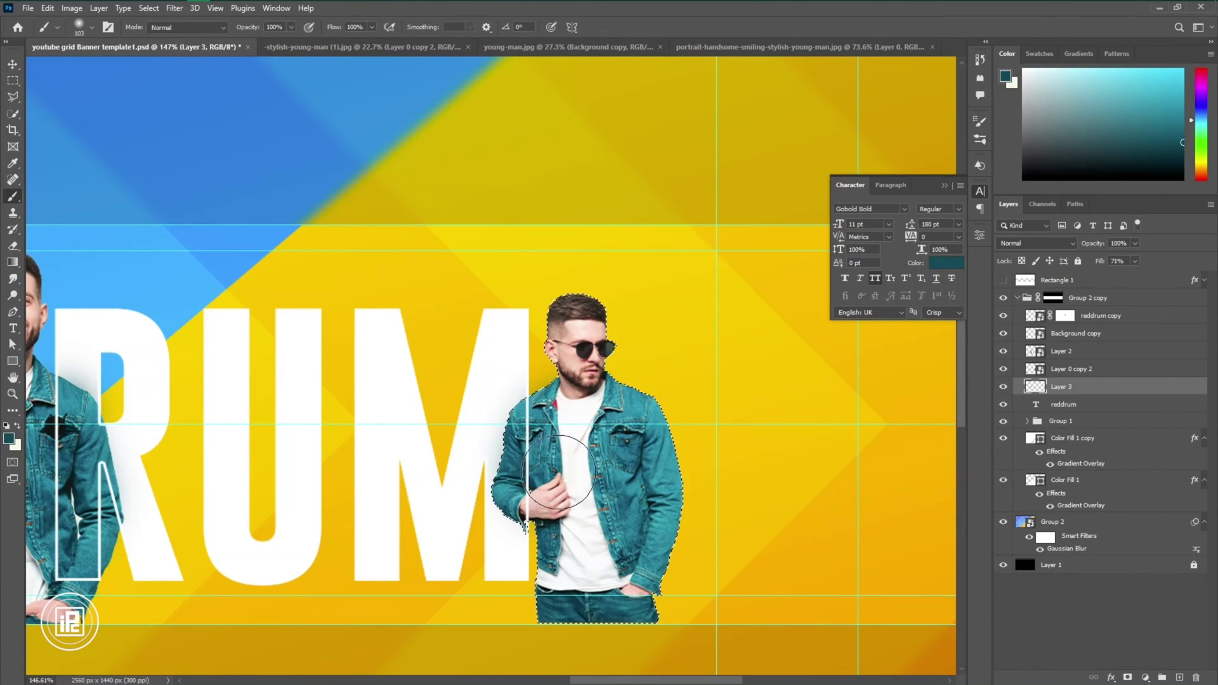
pyautogui.scroll(-5, 559, 514)
pyautogui.scroll(1, 362, 561)
# - Select the Color Fill 1 copy layer with the Move tool active
pyautogui.press('v')
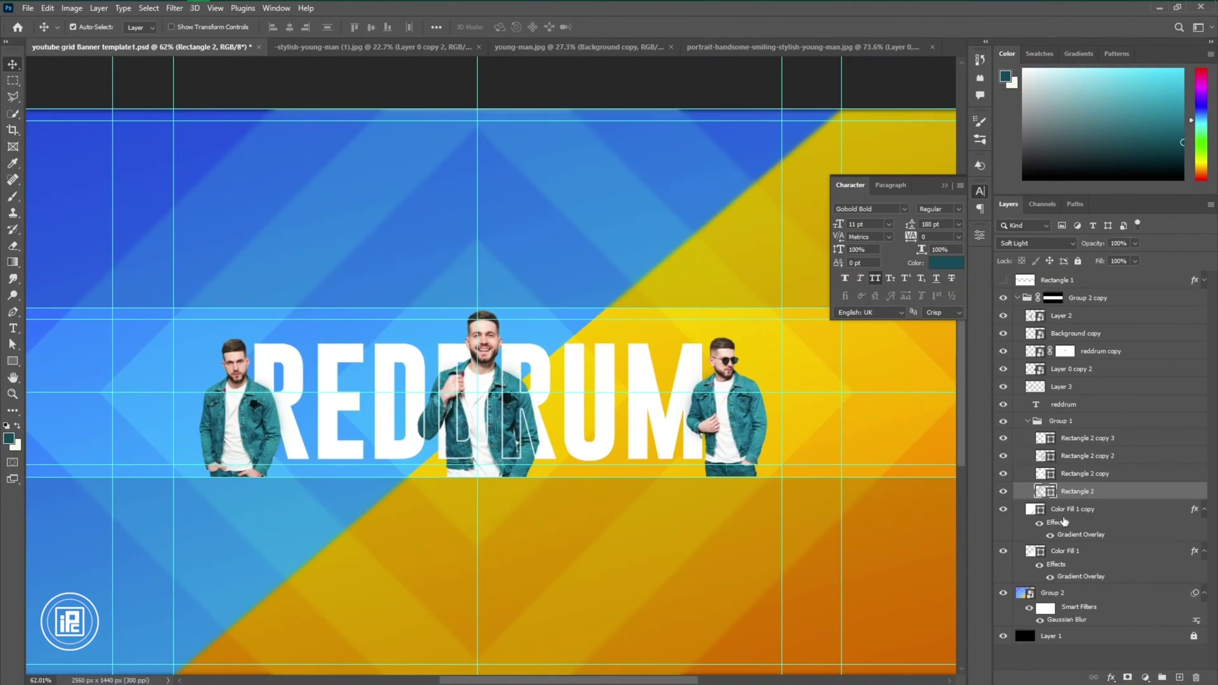
pyautogui.click(1015, 511)
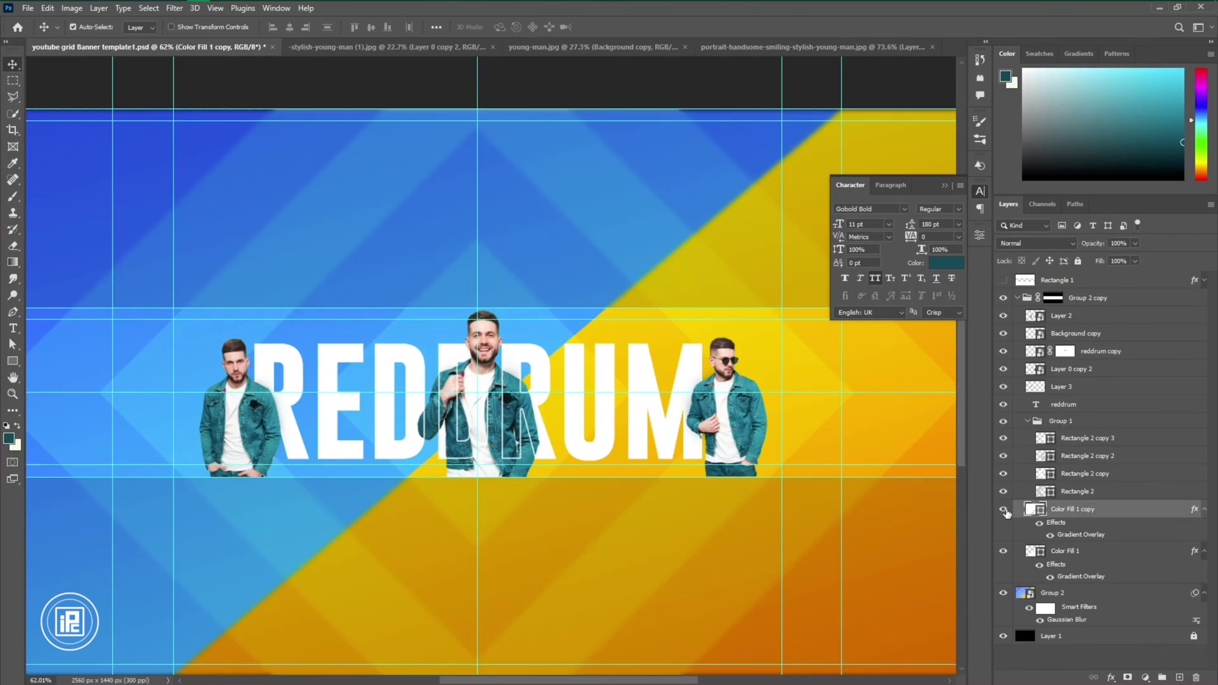
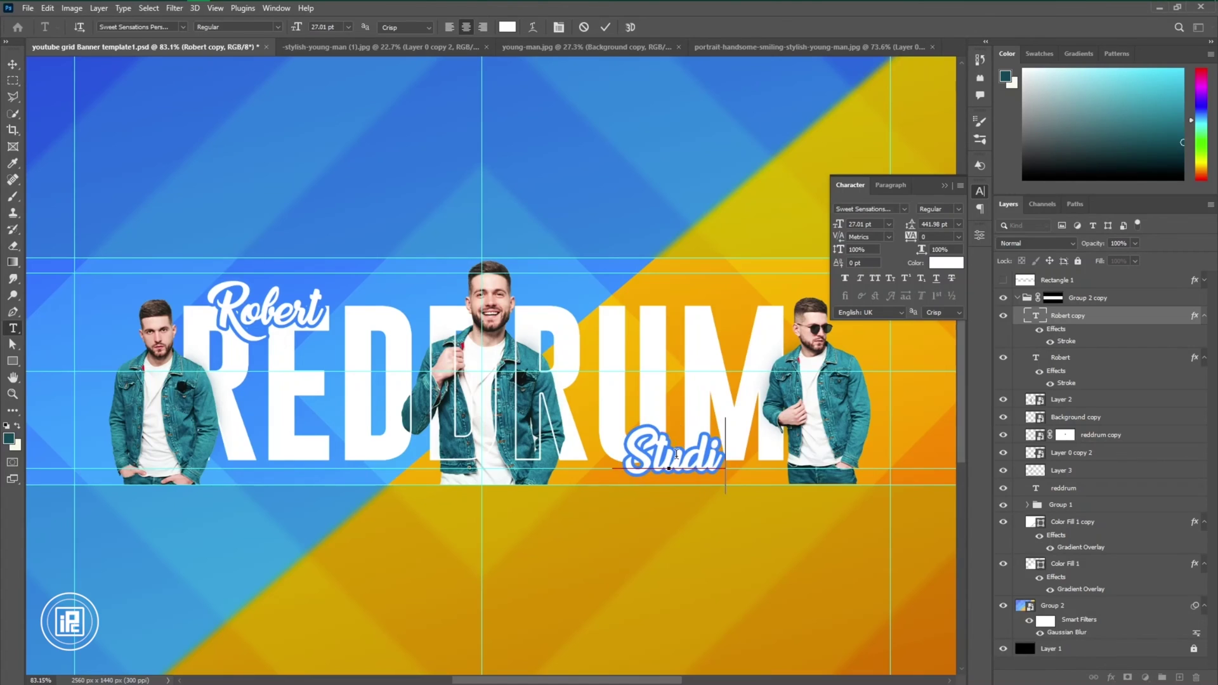
# - Finish the duplicated script text as "Studio" and adjust its size over the lower edge of the letters U and M
pyautogui.click(606, 27)
pyautogui.scroll(2, 739, 445)
pyautogui.hotkey('ctrl', 't')
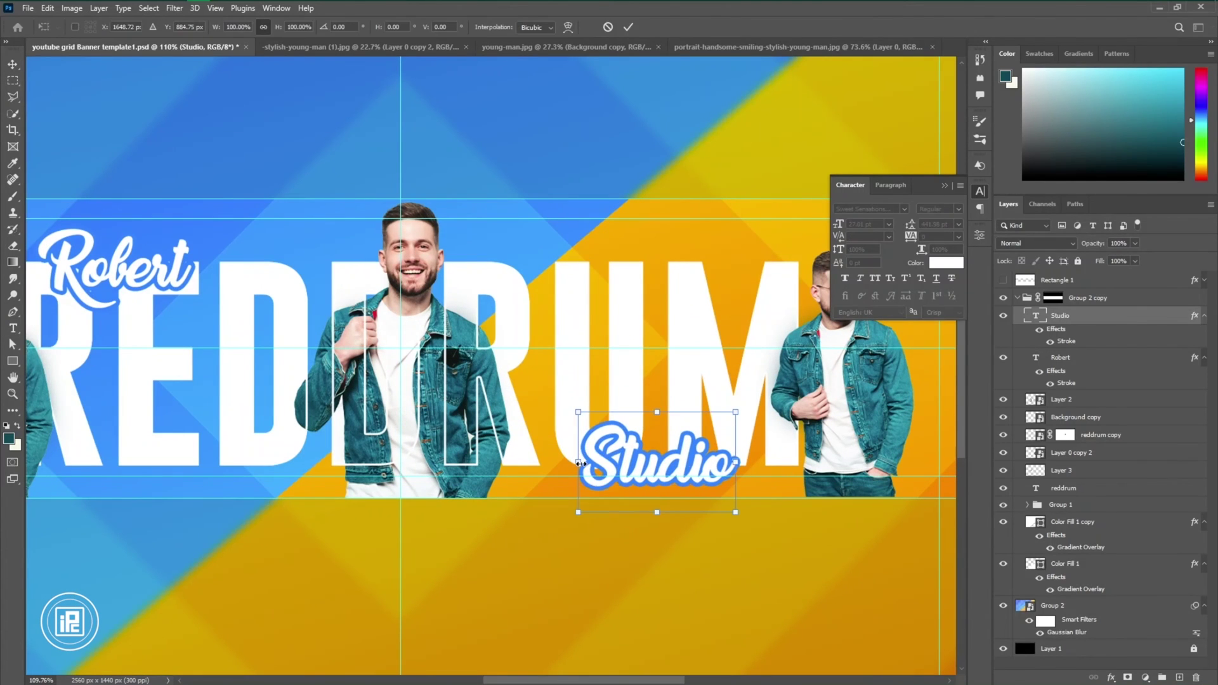
pyautogui.click(628, 27)
# - Recolour the Studio text's stroke with the orange sampled from the background beside it
pyautogui.doubleClick(1066, 342)
pyautogui.click(895, 261)
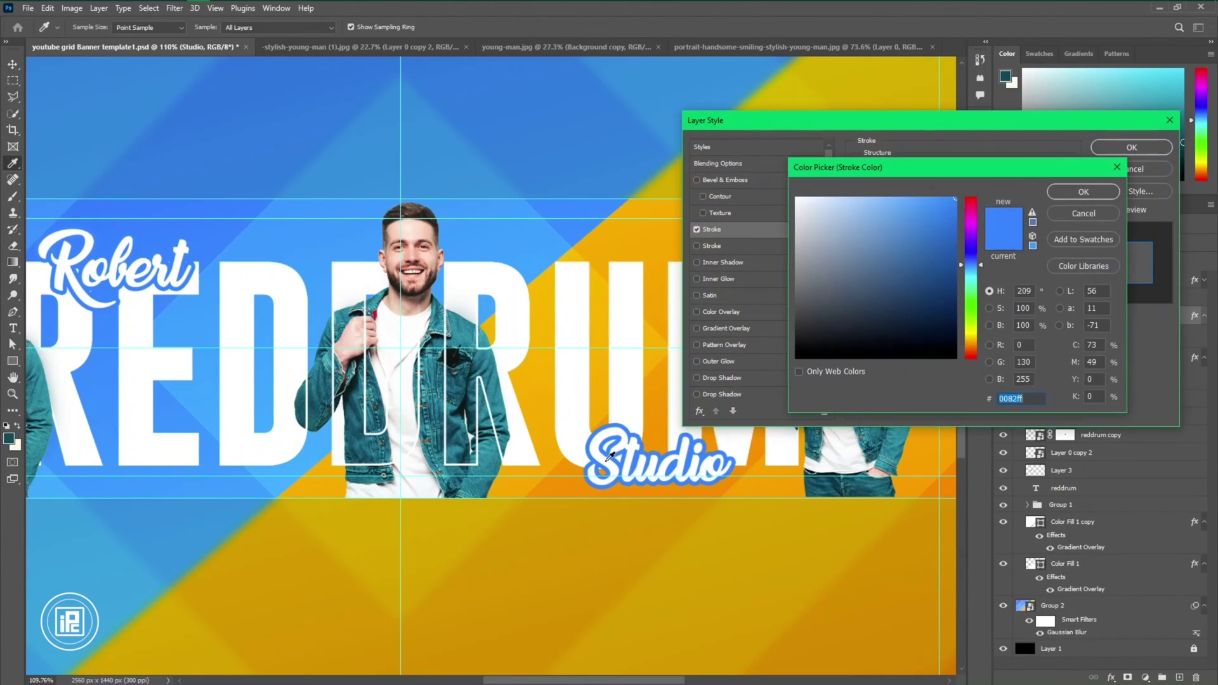
pyautogui.click(568, 488)
pyautogui.press('Return')
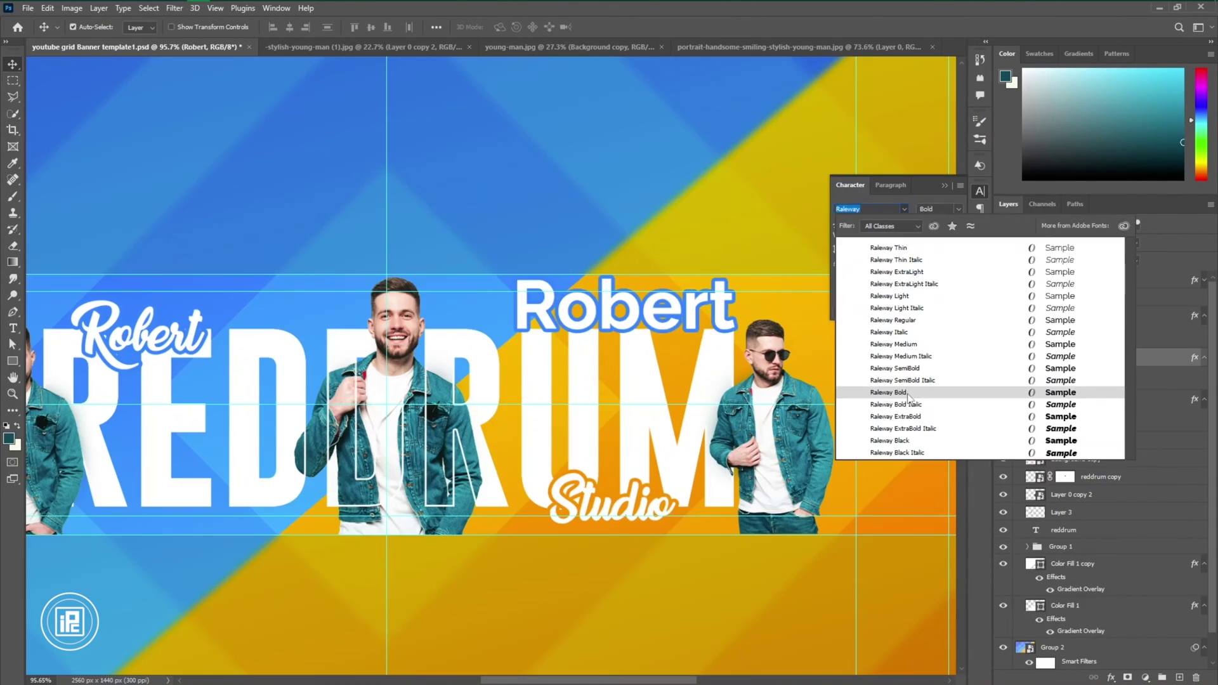
# - Set the newly duplicated script name to Raleway Bold and replace its wording with "New Video Every Week"
pyautogui.click(888, 393)
pyautogui.doubleClick(698, 307)
pyautogui.write('New V')
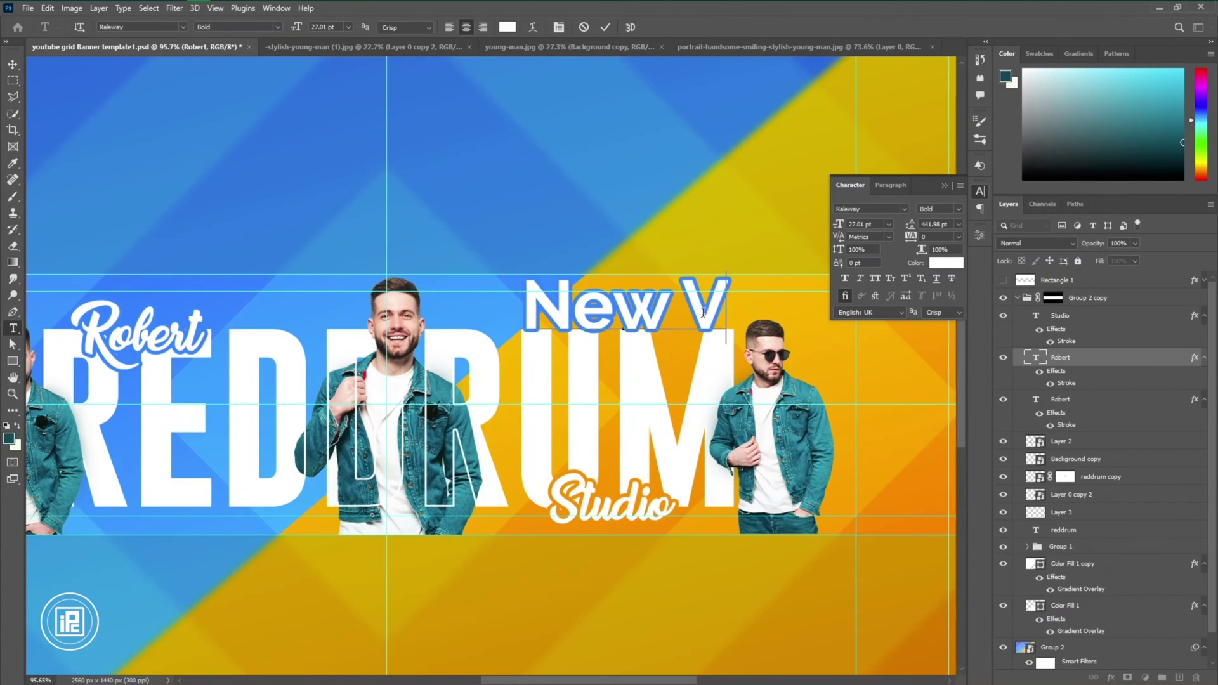
pyautogui.write('ideo Every Week')
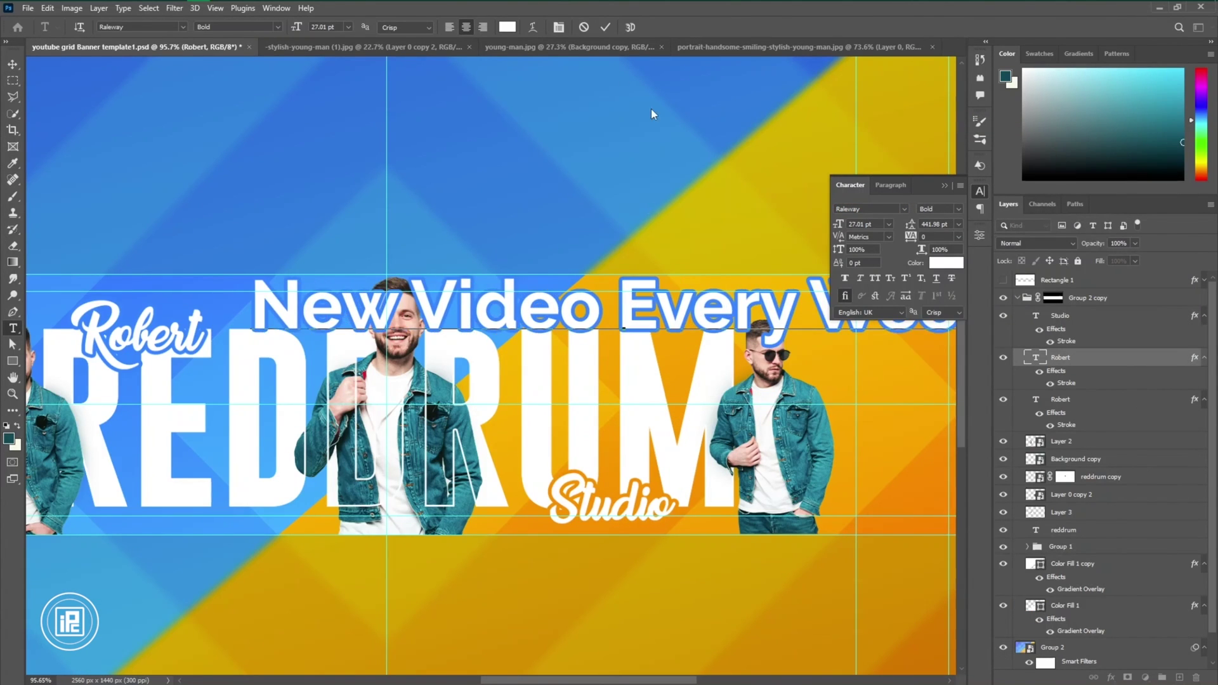
# - Scale down the "New Video Every Week" text and place it above the letters U and M beside the man in sunglasses
pyautogui.hotkey('ctrl', 'Return')
pyautogui.hotkey('ctrl', 't')
pyautogui.moveTo(625, 346); pyautogui.dragTo(730, 312)
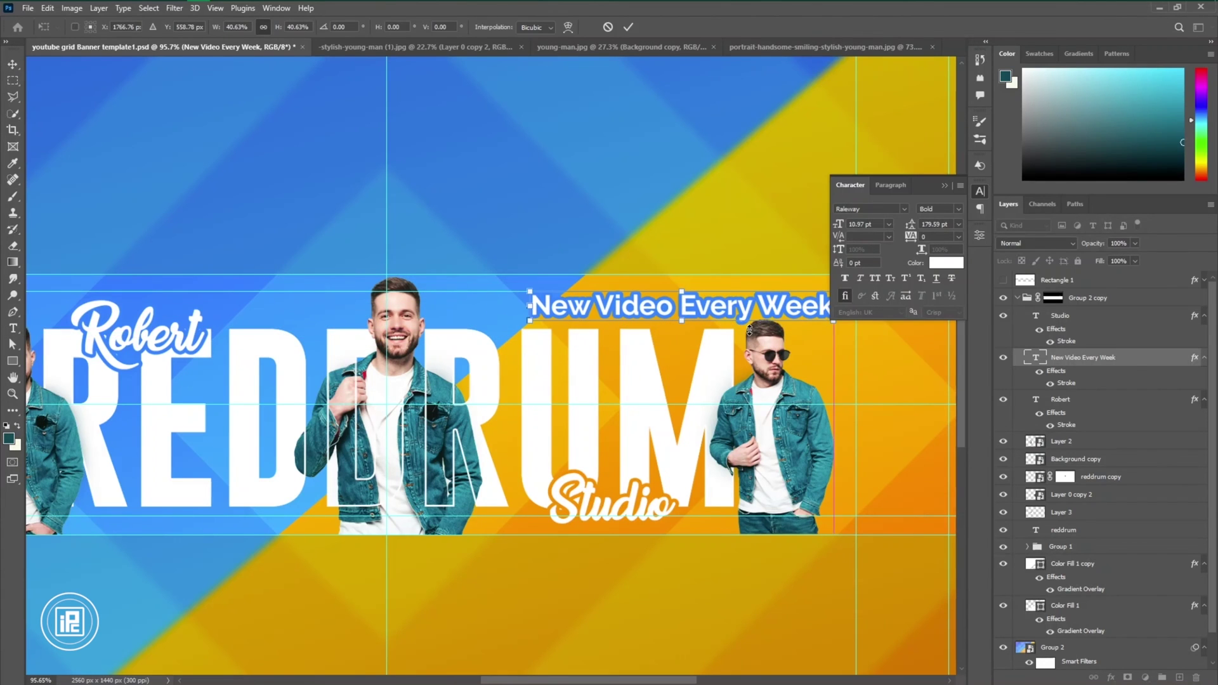
pyautogui.moveTo(819, 311); pyautogui.dragTo(617, 335)
pyautogui.scroll(4, 637, 347)
pyautogui.moveTo(644, 360); pyautogui.dragTo(588, 354)
pyautogui.click(629, 27)
pyautogui.moveTo(376, 331); pyautogui.dragTo(394, 333)
# - Set the tagline's stroke size to 1 px and recolour the stroke to blend with the orange background
pyautogui.doubleClick(1053, 382)
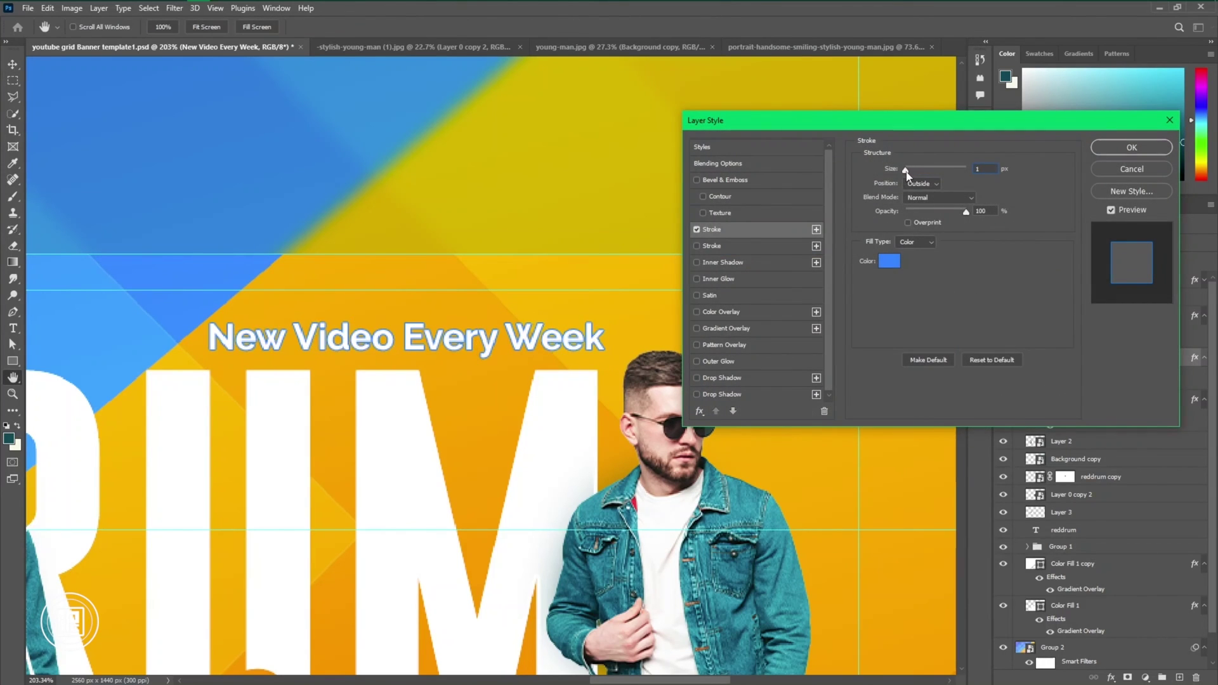
pyautogui.click(957, 261)
pyautogui.click(1083, 192)
pyautogui.click(1132, 147)
# - Enlarge the man in sunglasses and reposition him so the lower edge of the banner strip crops him
pyautogui.scroll(-5, 439, 443)
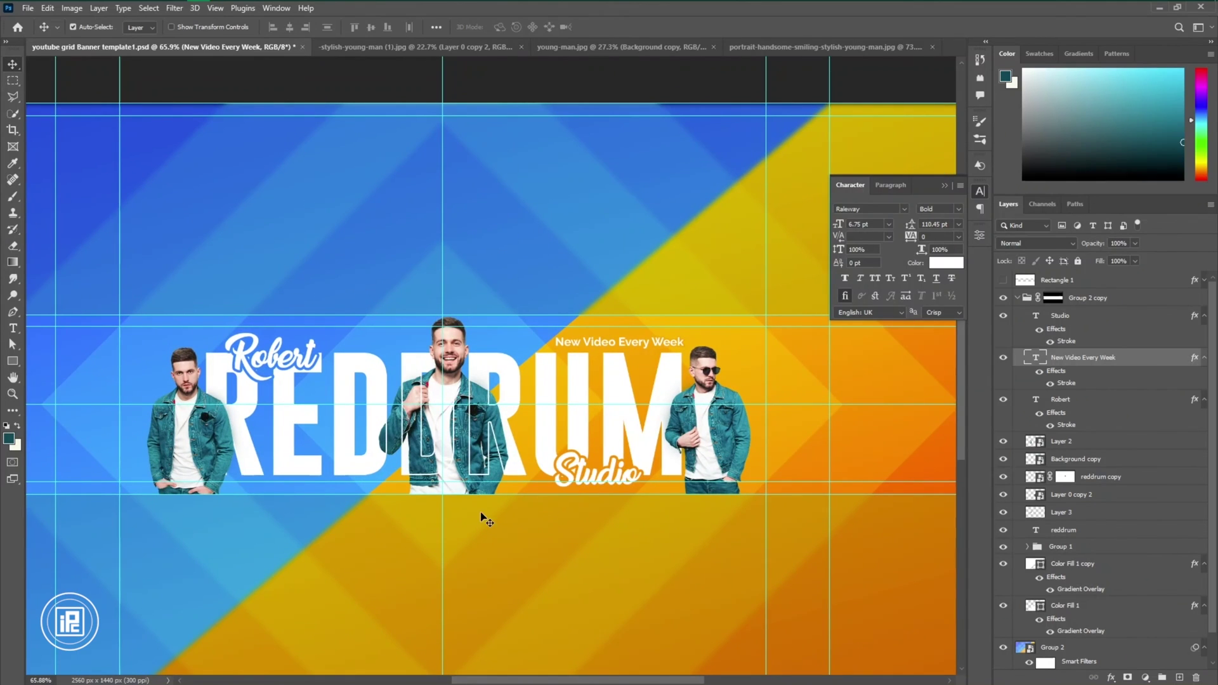
pyautogui.scroll(-1, 426, 493)
pyautogui.scroll(1, 427, 492)
pyautogui.click(709, 452)
pyautogui.hotkey('ctrl', 't')
pyautogui.moveTo(707, 494); pyautogui.dragTo(712, 563)
pyautogui.moveTo(724, 458); pyautogui.dragTo(731, 445)
pyautogui.press('Return')
# - Enlarge the smiling man in the centre and the man at the title's start to match, keeping them inside the strip
pyautogui.click(450, 488)
pyautogui.hotkey('ctrl', 't')
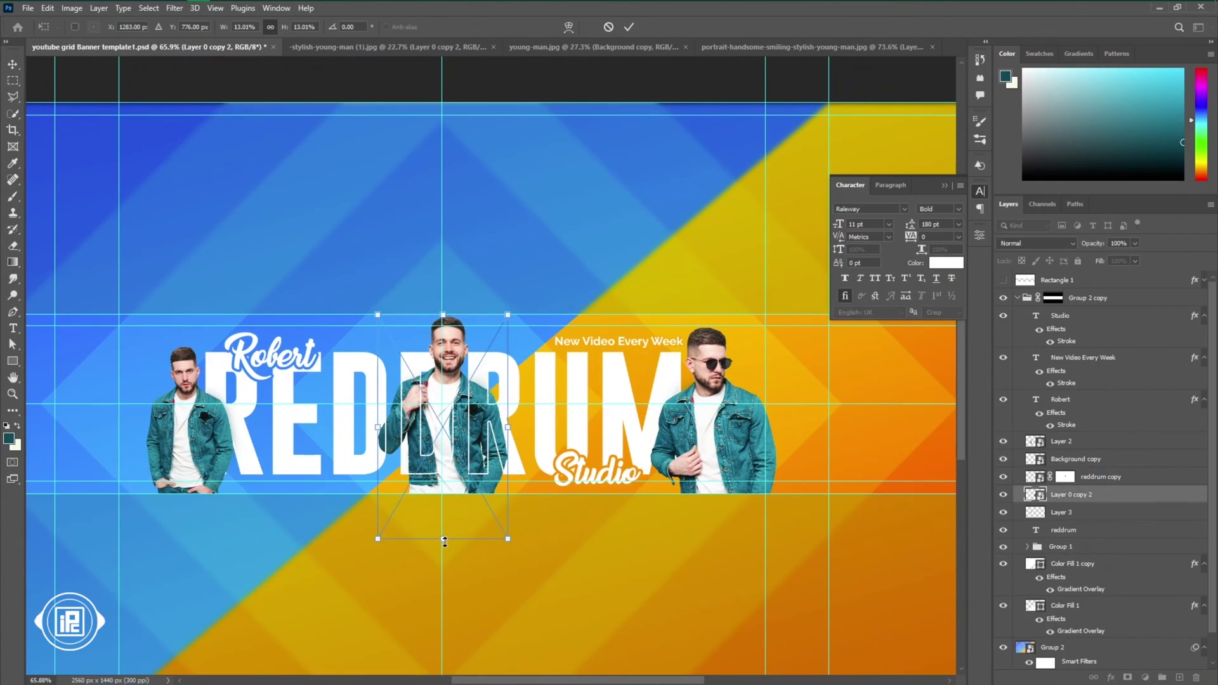
pyautogui.moveTo(445, 541); pyautogui.dragTo(442, 594)
pyautogui.moveTo(454, 559); pyautogui.dragTo(456, 560)
pyautogui.moveTo(445, 586); pyautogui.dragTo(445, 563)
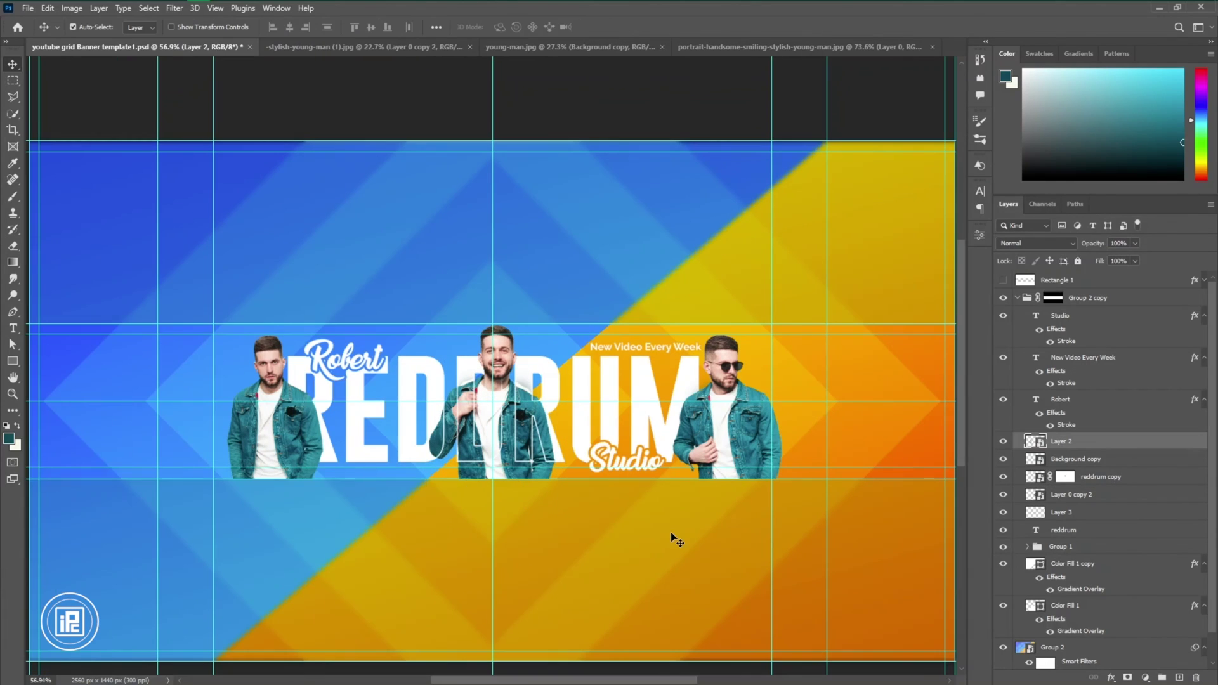
# - Draw a 49 px square above the Studio text layer on the orange side, with no fill and a 5 px white stroke
pyautogui.click(1070, 320)
pyautogui.moveTo(859, 435); pyautogui.dragTo(877, 453)
pyautogui.click(834, 362)
pyautogui.click(810, 384)
pyautogui.click(834, 380)
pyautogui.click(827, 445)
pyautogui.click(834, 379)
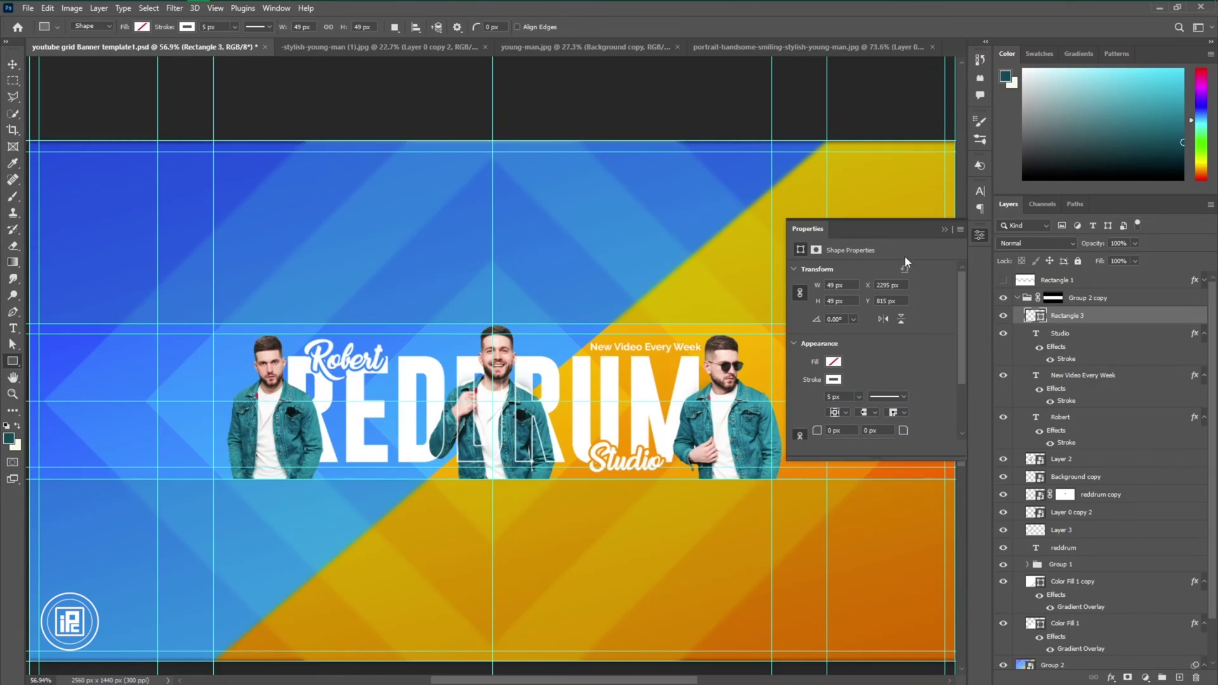
# - Rotate the small outlined square 45 degrees into a diamond on the orange end of the strip
pyautogui.scroll(5, 873, 446)
pyautogui.hotkey('ctrl', 't')
pyautogui.moveTo(858, 429); pyautogui.dragTo(832, 440)
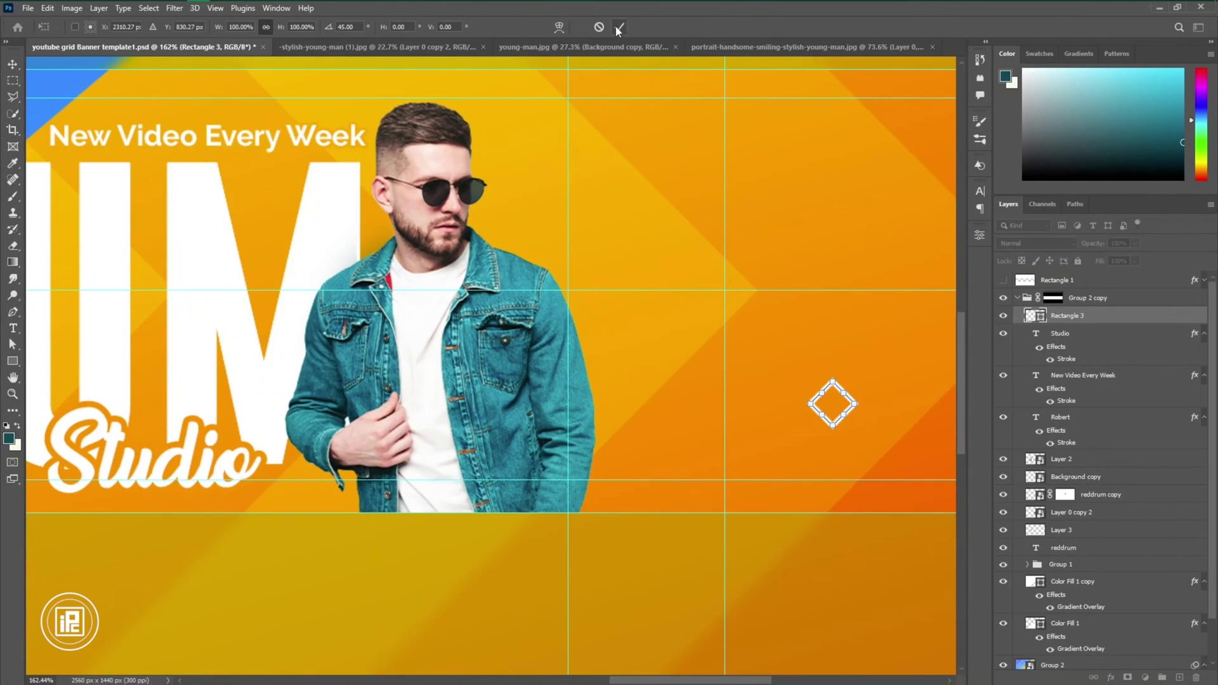
pyautogui.click(618, 27)
pyautogui.click(980, 235)
# - Duplicate the diamond outline ten times and scatter the copies over the blue and orange ends of the strip
pyautogui.moveTo(843, 397); pyautogui.dragTo(789, 390)
pyautogui.scroll(-5, 868, 434)
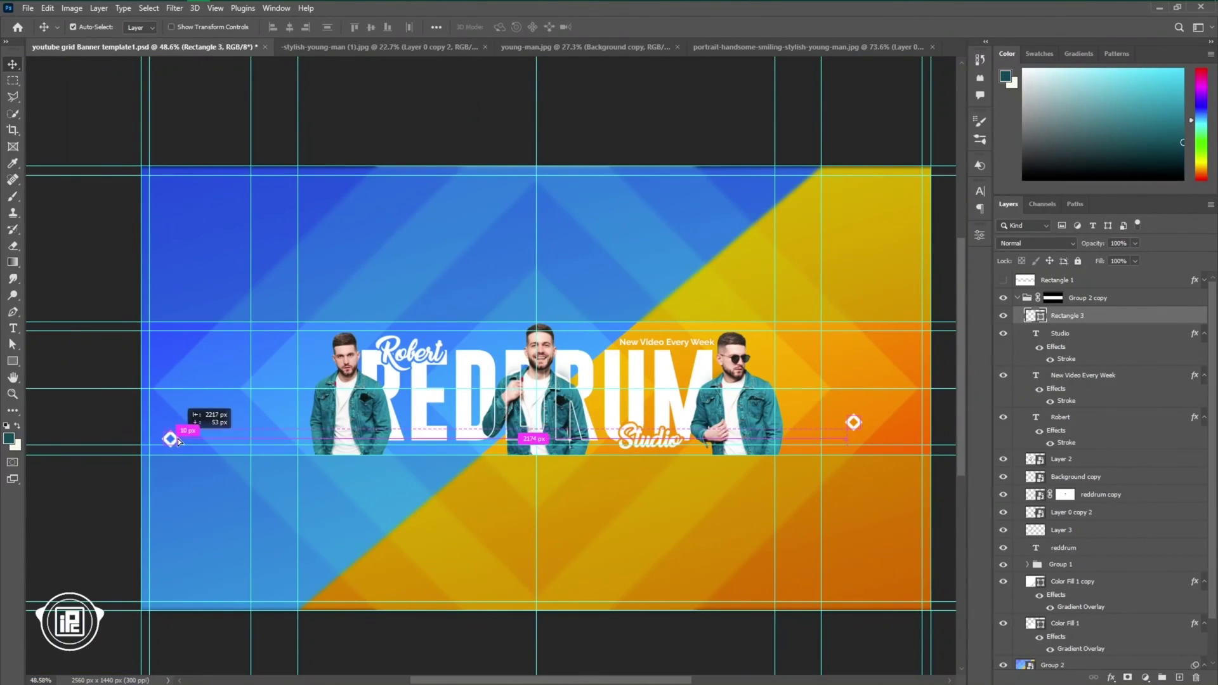
pyautogui.moveTo(178, 440); pyautogui.dragTo(179, 439)
pyautogui.moveTo(179, 439); pyautogui.dragTo(865, 378)
pyautogui.moveTo(865, 378); pyautogui.dragTo(225, 396)
pyautogui.moveTo(219, 359); pyautogui.dragTo(199, 349)
pyautogui.moveTo(225, 396); pyautogui.dragTo(152, 386)
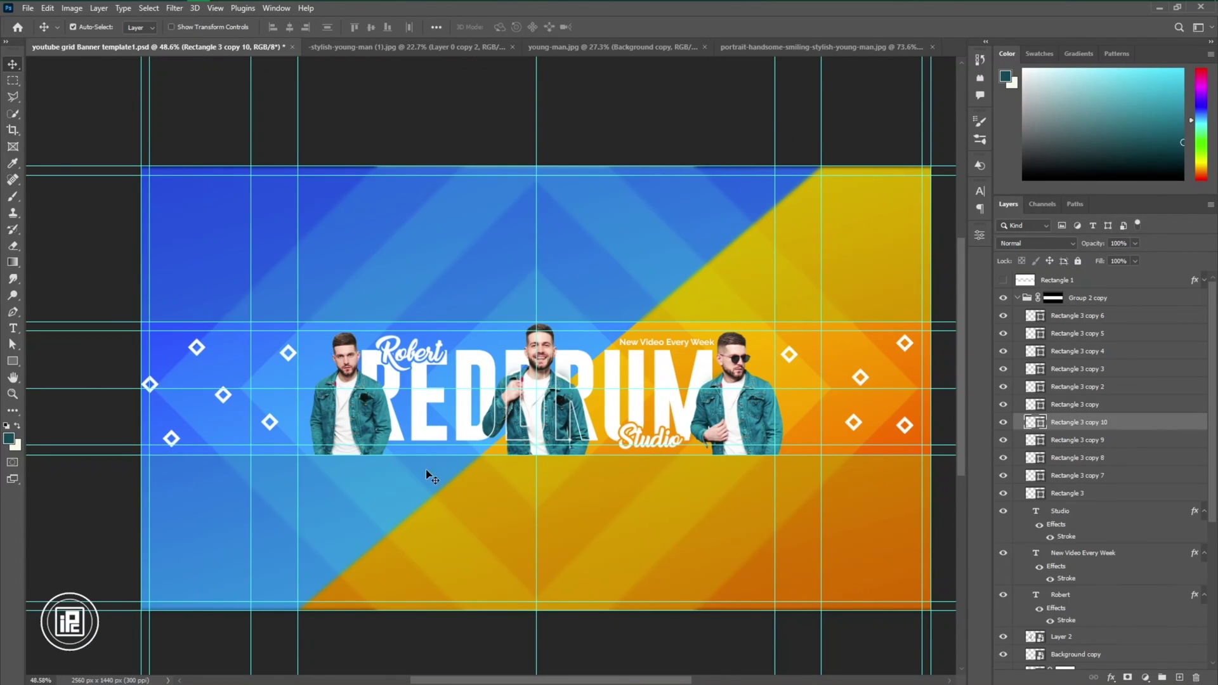
# - Place three more diamond copies around the REDDRUM title letters
pyautogui.moveTo(493, 345); pyautogui.dragTo(483, 347)
pyautogui.moveTo(483, 345); pyautogui.dragTo(594, 349)
pyautogui.moveTo(599, 347); pyautogui.dragTo(461, 493)
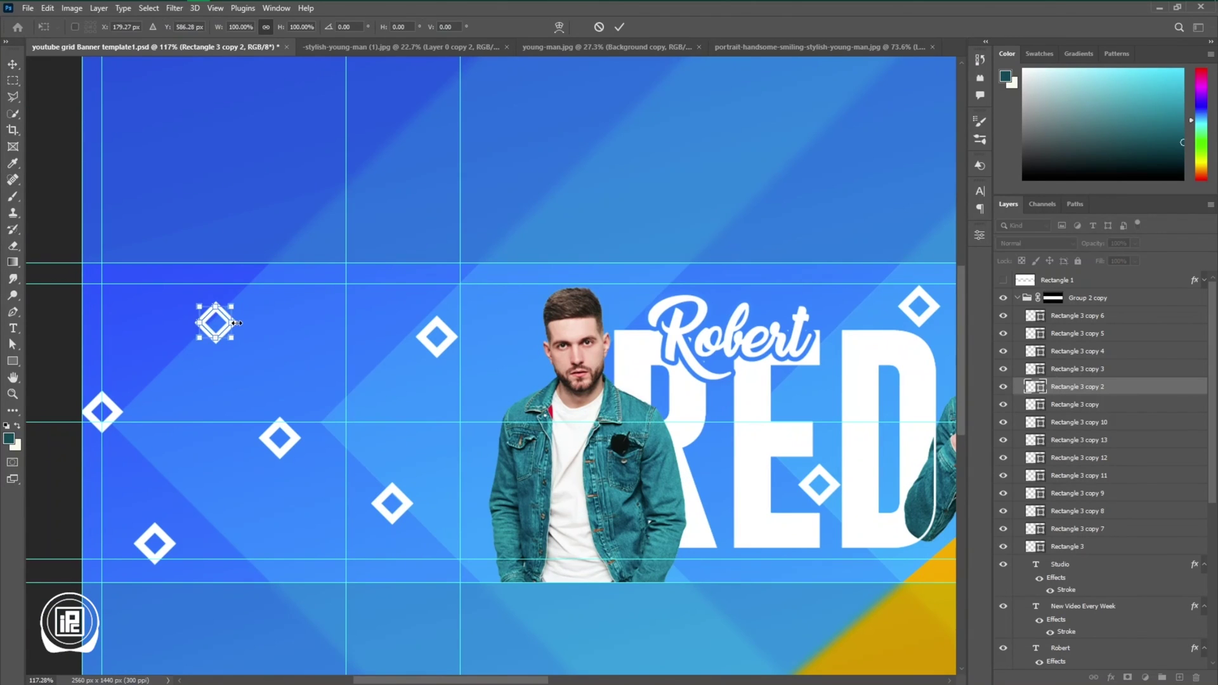
# - Enlarge the top diamond and the outermost diamond on the blue end, and shrink the one between them and the first man
pyautogui.click(620, 27)
pyautogui.click(293, 439)
pyautogui.hotkey('ctrl', 't')
pyautogui.click(619, 27)
pyautogui.click(115, 412)
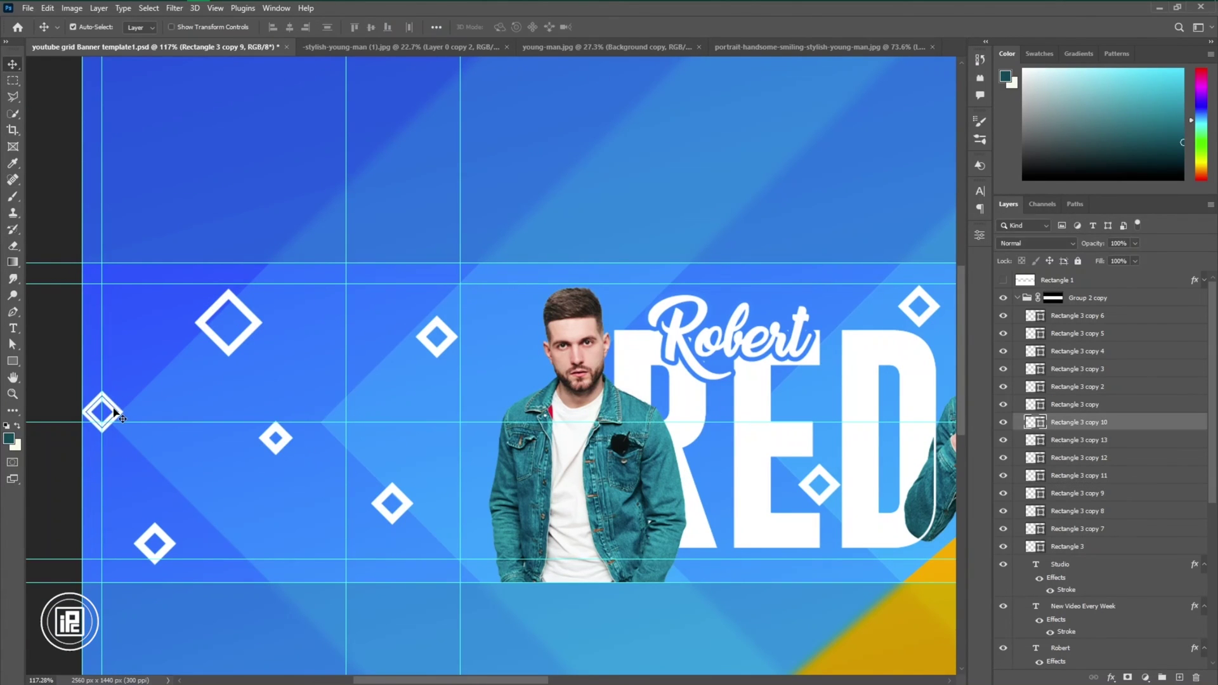
pyautogui.hotkey('ctrl', 't')
pyautogui.moveTo(123, 413); pyautogui.dragTo(132, 412)
pyautogui.click(620, 28)
# - Enlarge the diamond beside the first man's head and shrink the one below it
pyautogui.click(455, 337)
pyautogui.hotkey('ctrl', 't')
pyautogui.press('Return')
pyautogui.hotkey('ctrl', 't')
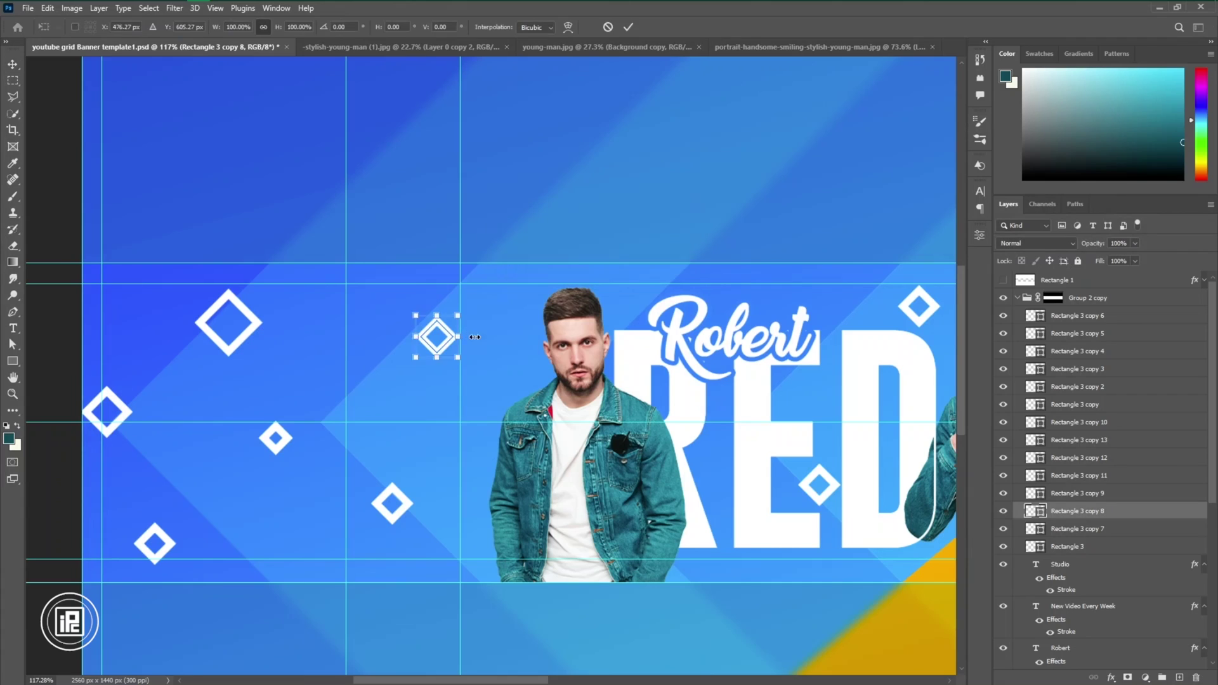
pyautogui.click(621, 28)
pyautogui.click(395, 517)
pyautogui.hotkey('ctrl', 't')
pyautogui.moveTo(392, 524); pyautogui.dragTo(392, 510)
pyautogui.click(623, 27)
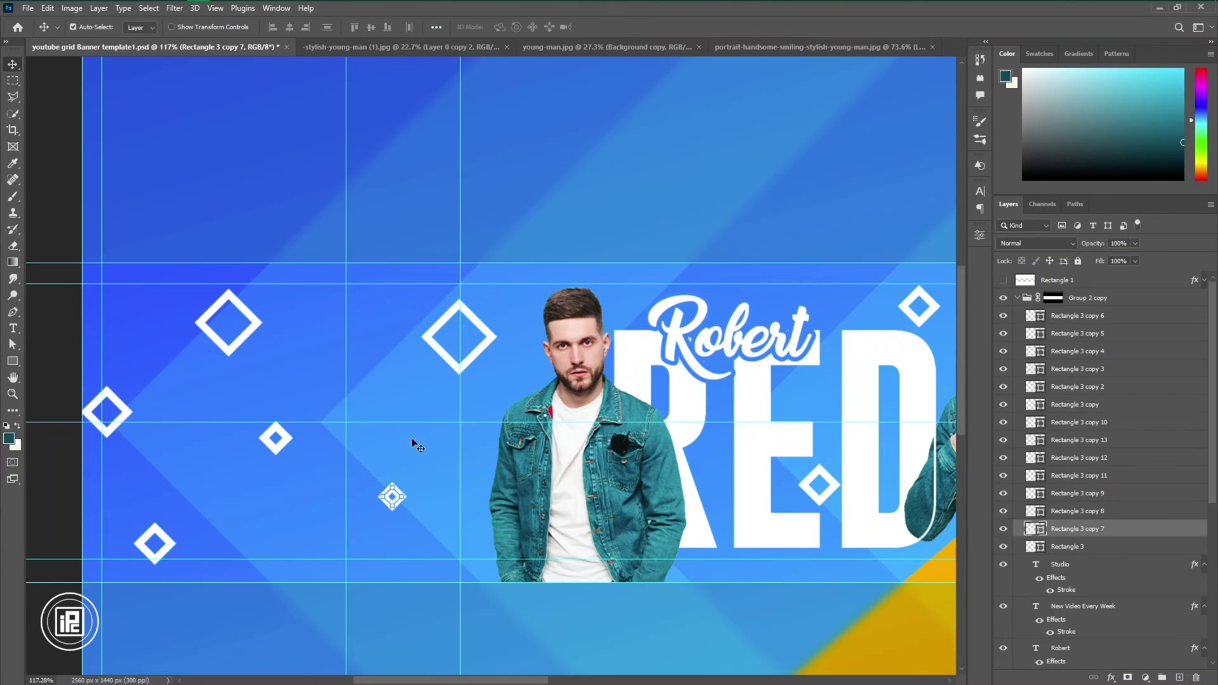
# - Shrink the lowest diamond on the blue end and place a duplicate of it beside it
pyautogui.moveTo(173, 547); pyautogui.dragTo(289, 541)
pyautogui.hotkey('ctrl', 't')
pyautogui.click(622, 27)
pyautogui.click(177, 547)
pyautogui.scroll(-5, 289, 542)
pyautogui.scroll(5, 289, 545)
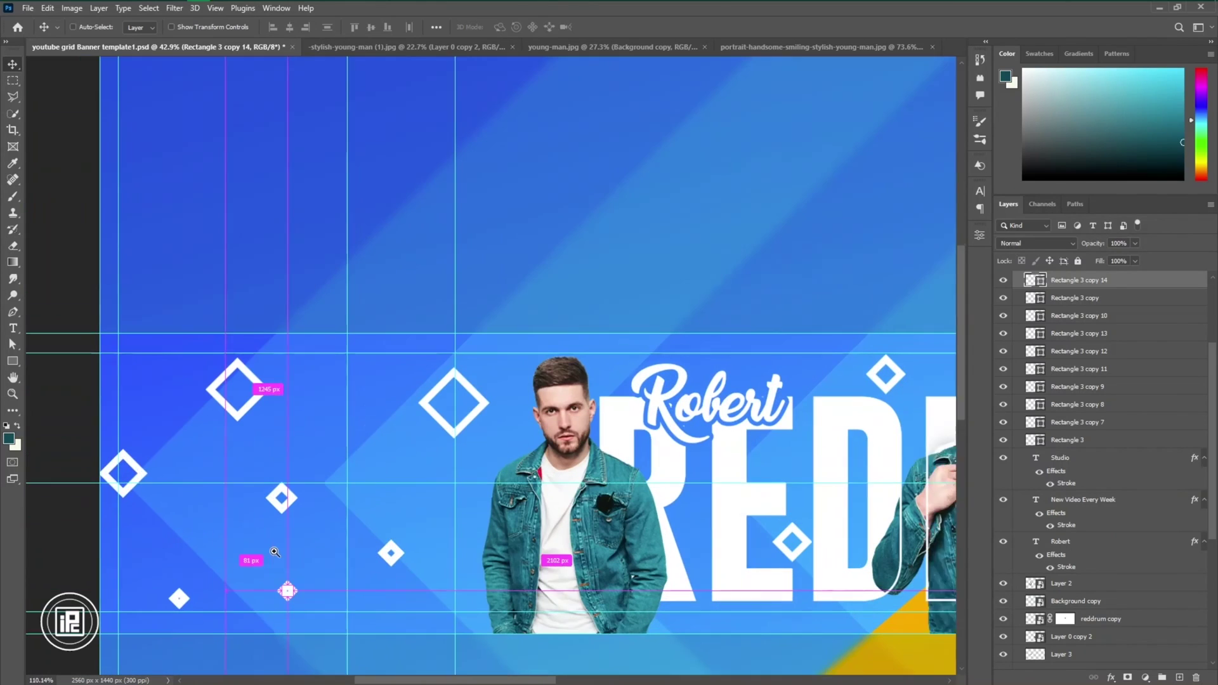
# - Set the blend mode of all the diamond outline layers to Soft Light
pyautogui.moveTo(134, 472); pyautogui.dragTo(130, 483)
pyautogui.keyDown('shift'); pyautogui.click(449, 417); pyautogui.keyUp('shift')
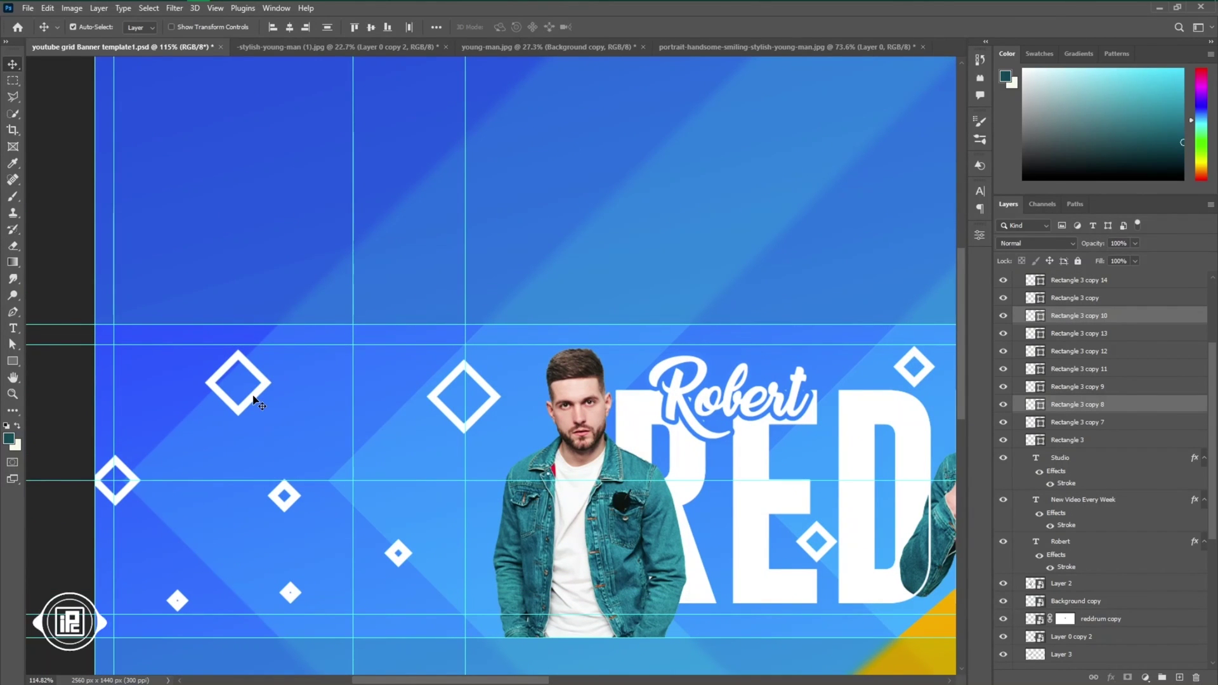
pyautogui.click(1029, 245)
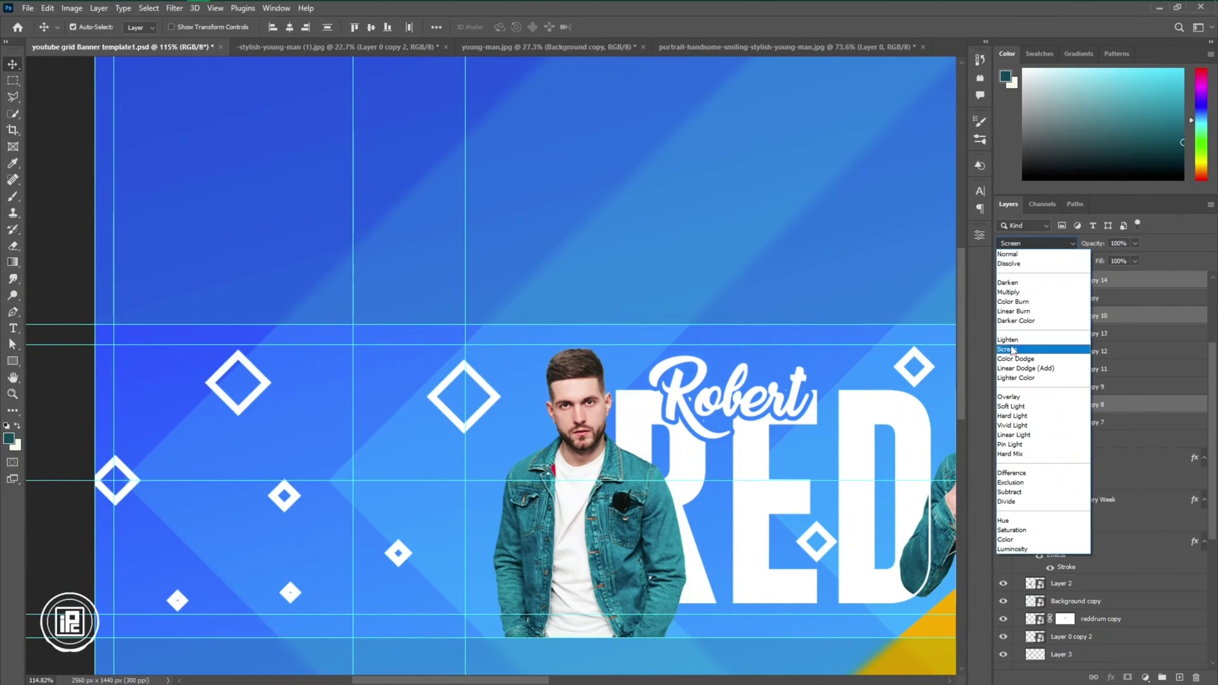
pyautogui.click(1031, 400)
pyautogui.click(295, 498)
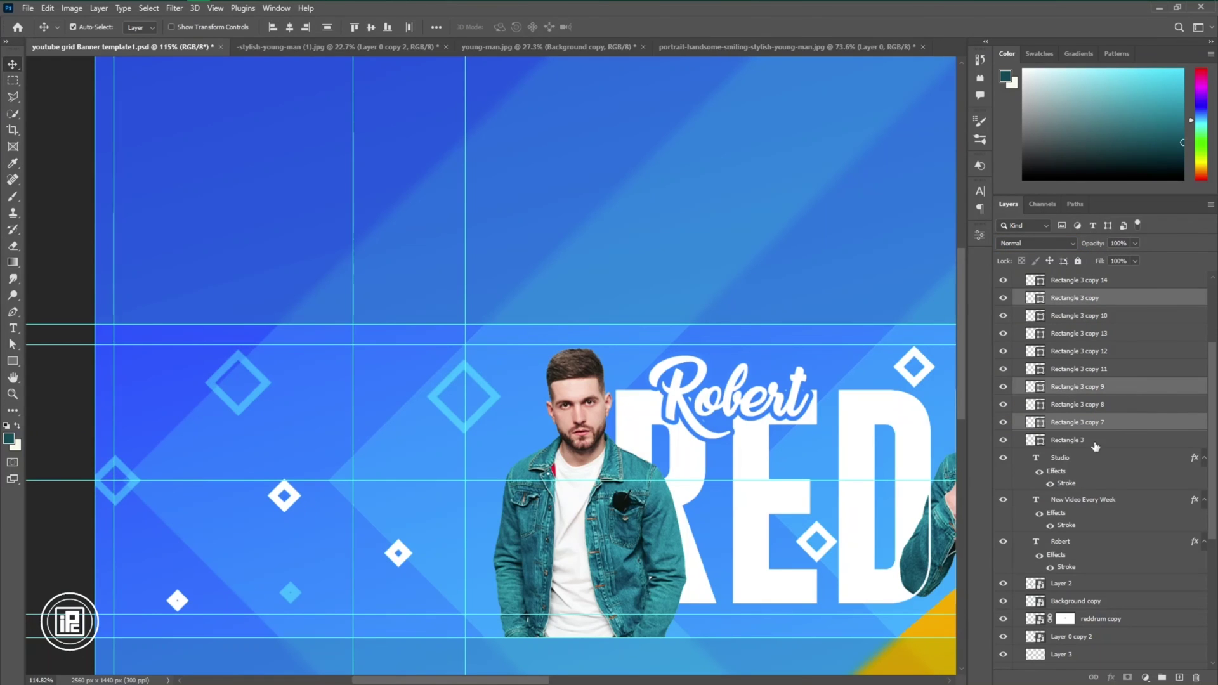
pyautogui.click(1035, 243)
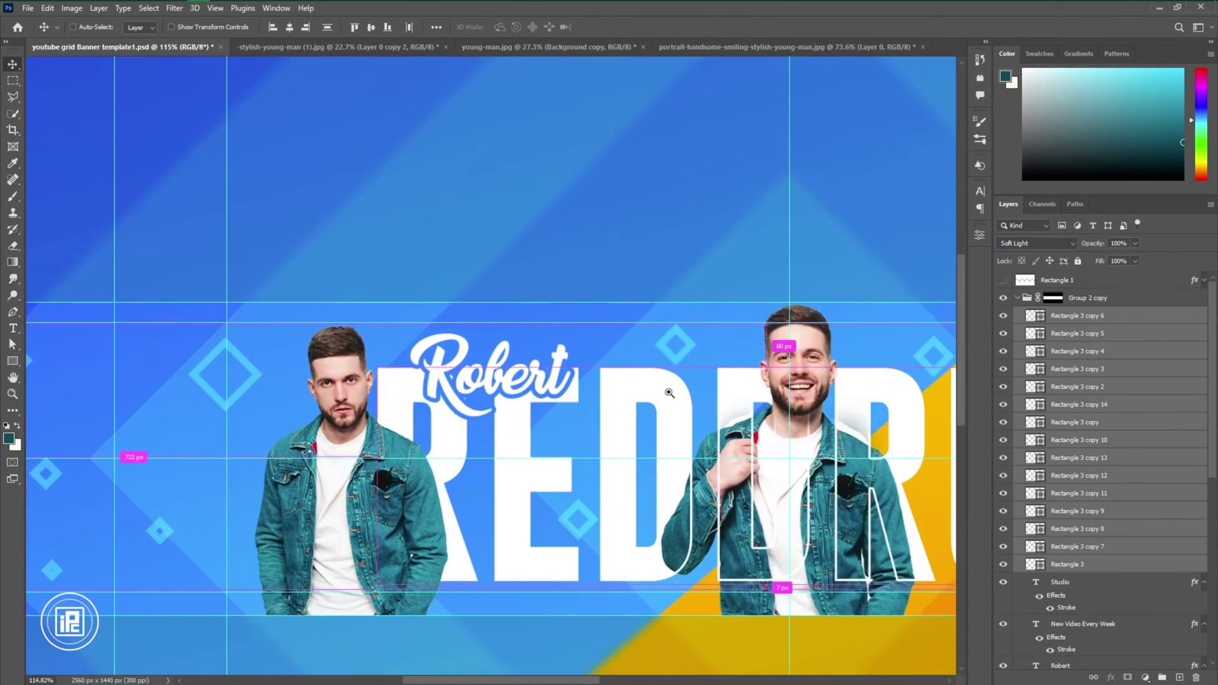
pyautogui.moveTo(670, 392); pyautogui.dragTo(558, 394)
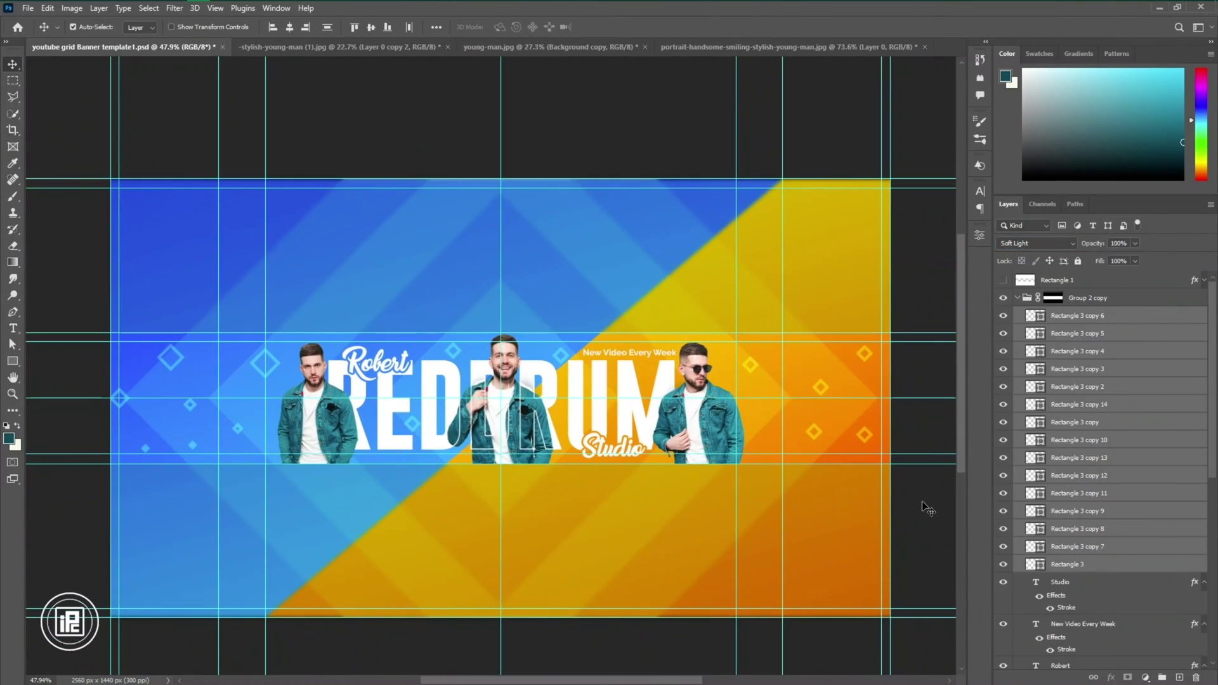
pyautogui.click(924, 508)
# - Enlarge the middle diamond on the orange end and add a smaller diamond copy above it
pyautogui.moveTo(829, 388); pyautogui.dragTo(768, 307)
pyautogui.click(817, 380)
pyautogui.hotkey('ctrl', 't')
pyautogui.press('Return')
pyautogui.hotkey('ctrl', 't')
pyautogui.press('Return')
# - Enlarge the diamond beside the man in sunglasses and the upper outermost diamond on the orange end
pyautogui.click(670, 337)
pyautogui.hotkey('ctrl', 't')
pyautogui.moveTo(676, 337); pyautogui.dragTo(697, 337)
pyautogui.press('Return')
pyautogui.click(899, 319)
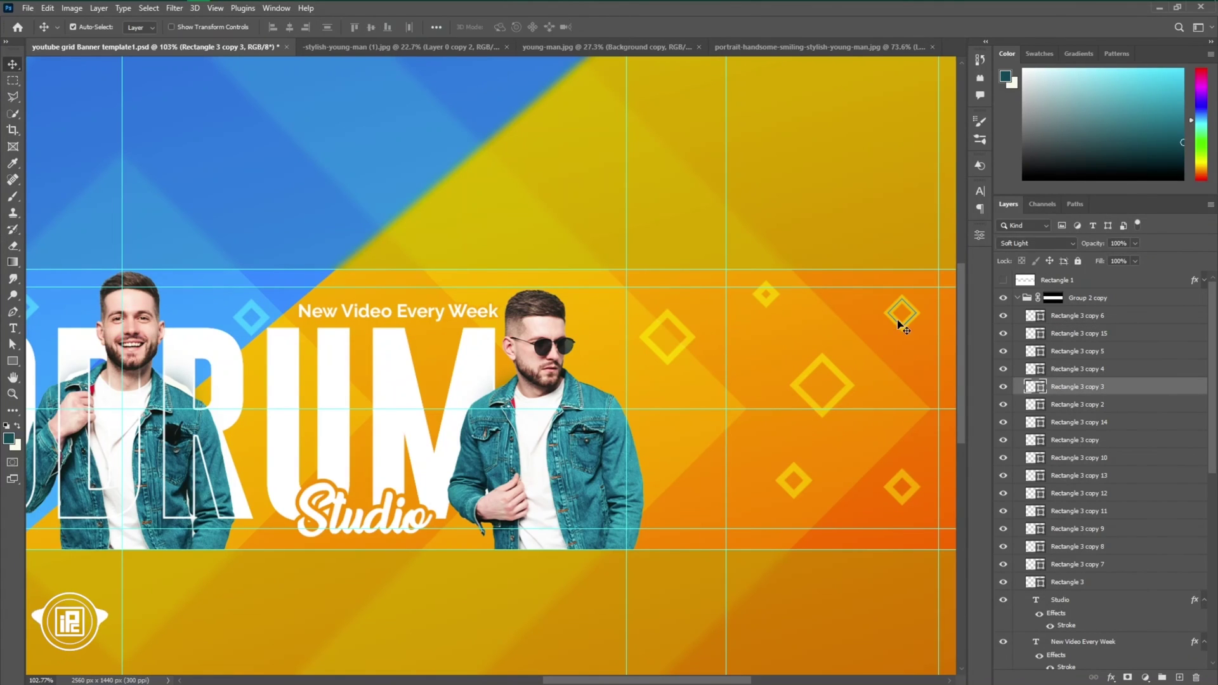
pyautogui.hotkey('ctrl', 't')
pyautogui.moveTo(901, 345)
pyautogui.mouseDown()
pyautogui.moveTo(912, 348)
pyautogui.moveTo(903, 332)
pyautogui.mouseUp()
pyautogui.press('Return')
# - Shrink the lower middle diamond on the orange end and add a larger copy, scaled about 201%, down beside the man's arm
pyautogui.moveTo(696, 221); pyautogui.dragTo(468, 217)
pyautogui.click(762, 368)
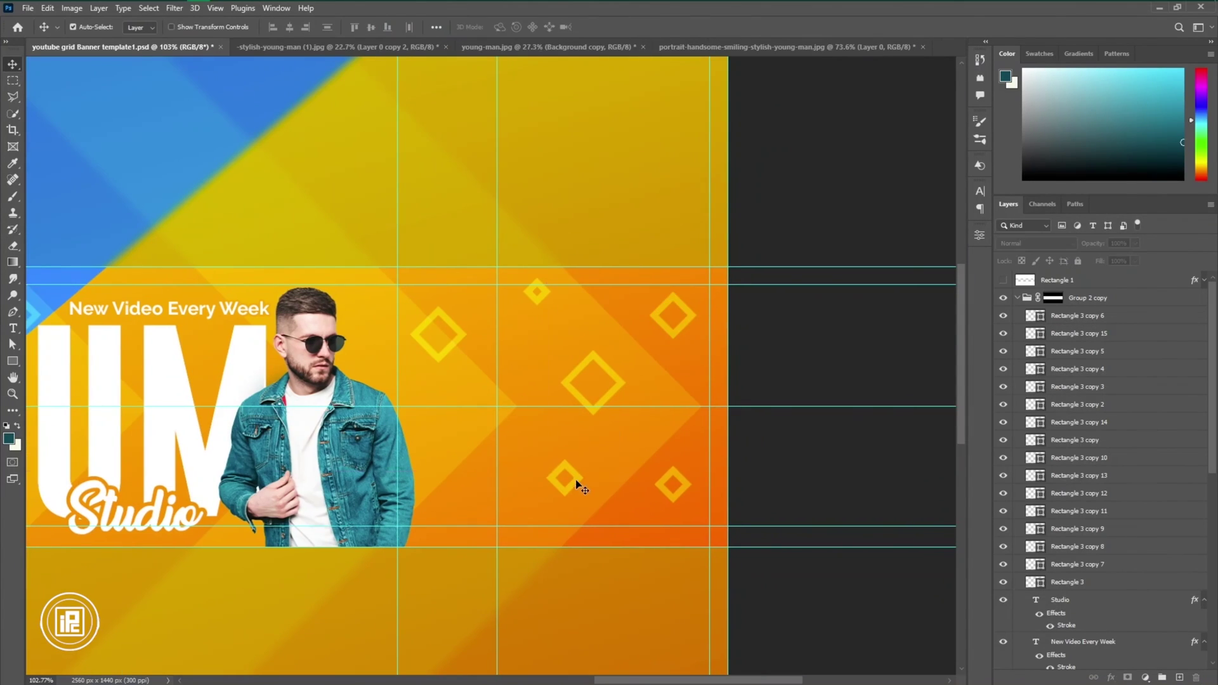
pyautogui.hotkey('ctrl', 't')
pyautogui.moveTo(574, 483); pyautogui.dragTo(500, 506)
pyautogui.press('Return')
pyautogui.click(780, 436)
pyautogui.hotkey('ctrl', 't')
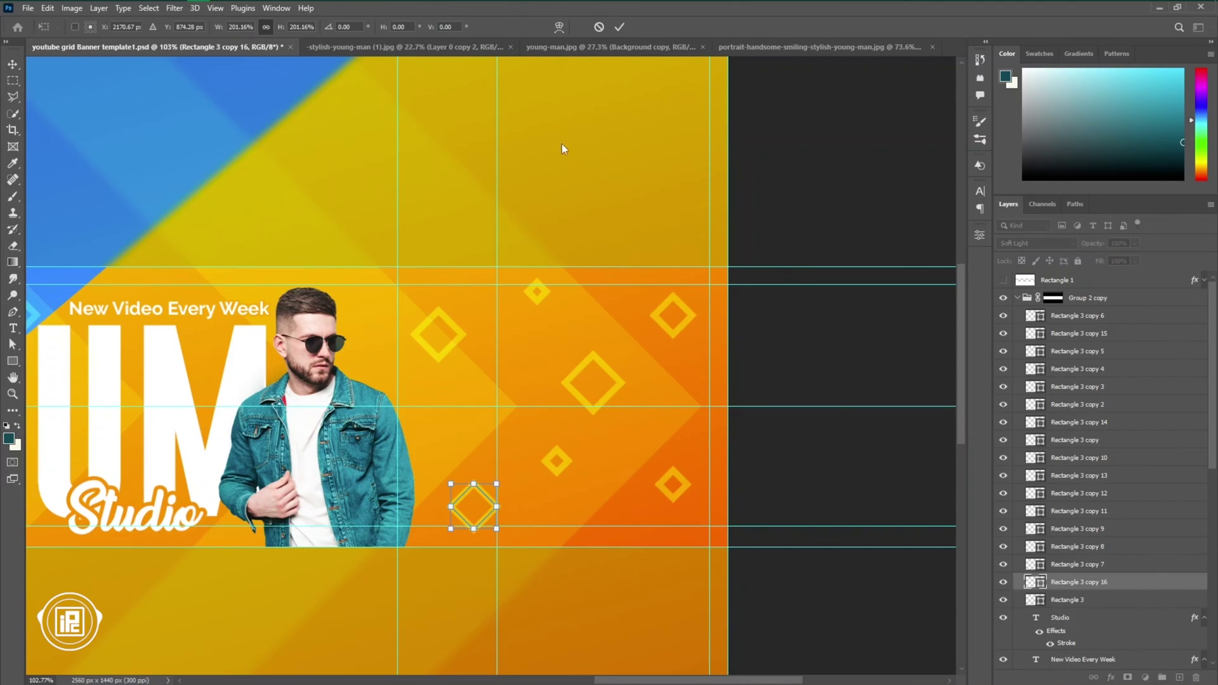
pyautogui.click(619, 26)
# - Shrink the lower outermost diamond on the orange end and add a copy scaled about 222% near the canvas edge
pyautogui.moveTo(684, 488); pyautogui.dragTo(719, 463)
pyautogui.hotkey('ctrl', 't')
pyautogui.click(619, 27)
pyautogui.hotkey('ctrl', 't')
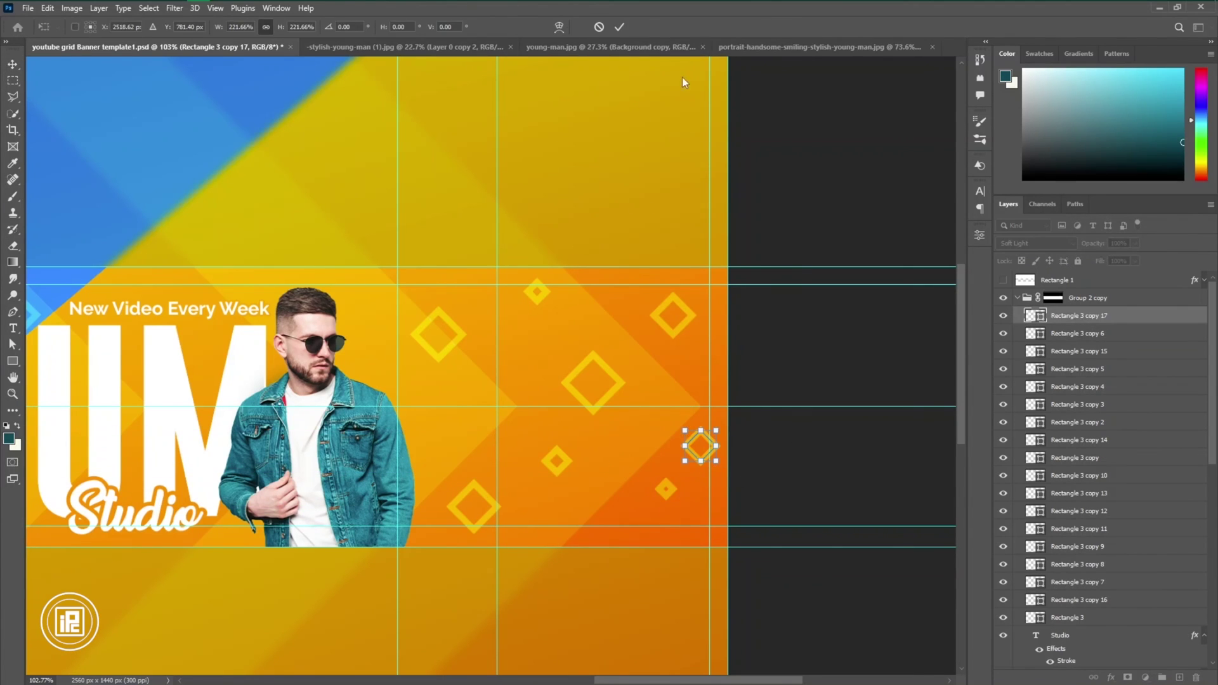
pyautogui.click(619, 27)
# - Add two more diamond copies among the letters R, U and M on the orange part of the title
pyautogui.click(762, 330)
pyautogui.scroll(-4, 748, 355)
pyautogui.moveTo(397, 519); pyautogui.dragTo(632, 517)
pyautogui.moveTo(584, 379); pyautogui.dragTo(550, 350)
pyautogui.moveTo(548, 353); pyautogui.dragTo(434, 411)
pyautogui.scroll(-4, 495, 546)
pyautogui.moveTo(501, 553); pyautogui.dragTo(595, 566)
pyautogui.click(900, 557)
pyautogui.scroll(3, 889, 552)
pyautogui.moveTo(597, 495); pyautogui.dragTo(679, 502)
pyautogui.scroll(-1, 679, 502)
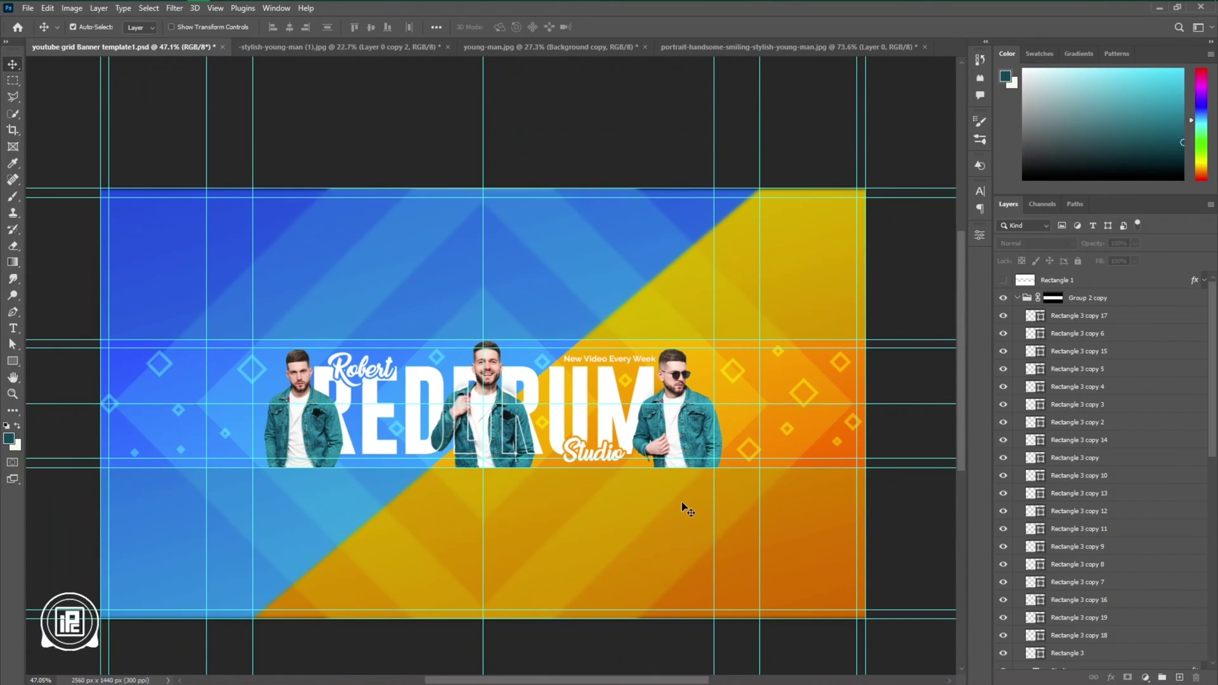
# - Lower the fill of the blurred Group 2 background layer to 84%
pyautogui.click(668, 517)
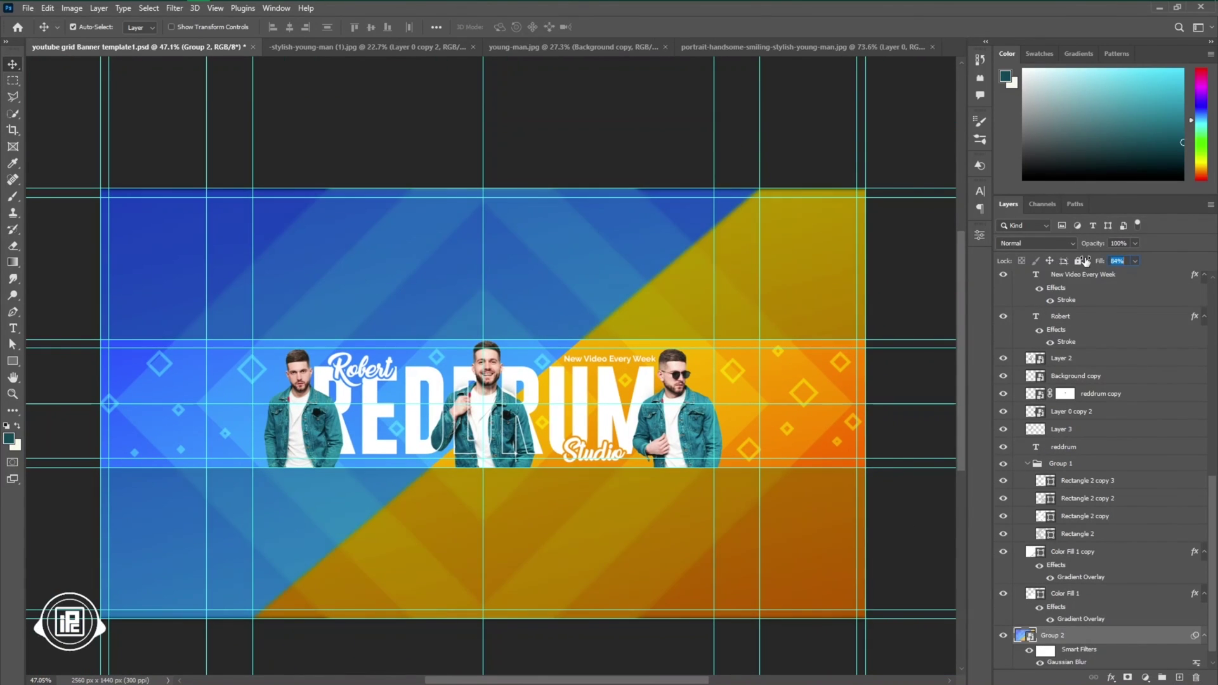
pyautogui.scroll(3, 492, 402)
# - Add a Brightness/Contrast adjustment with brightness -6 and contrast 23, and move it directly above Group 1
pyautogui.click(578, 406)
pyautogui.scroll(5, 1072, 362)
pyautogui.click(1081, 315)
pyautogui.click(1145, 678)
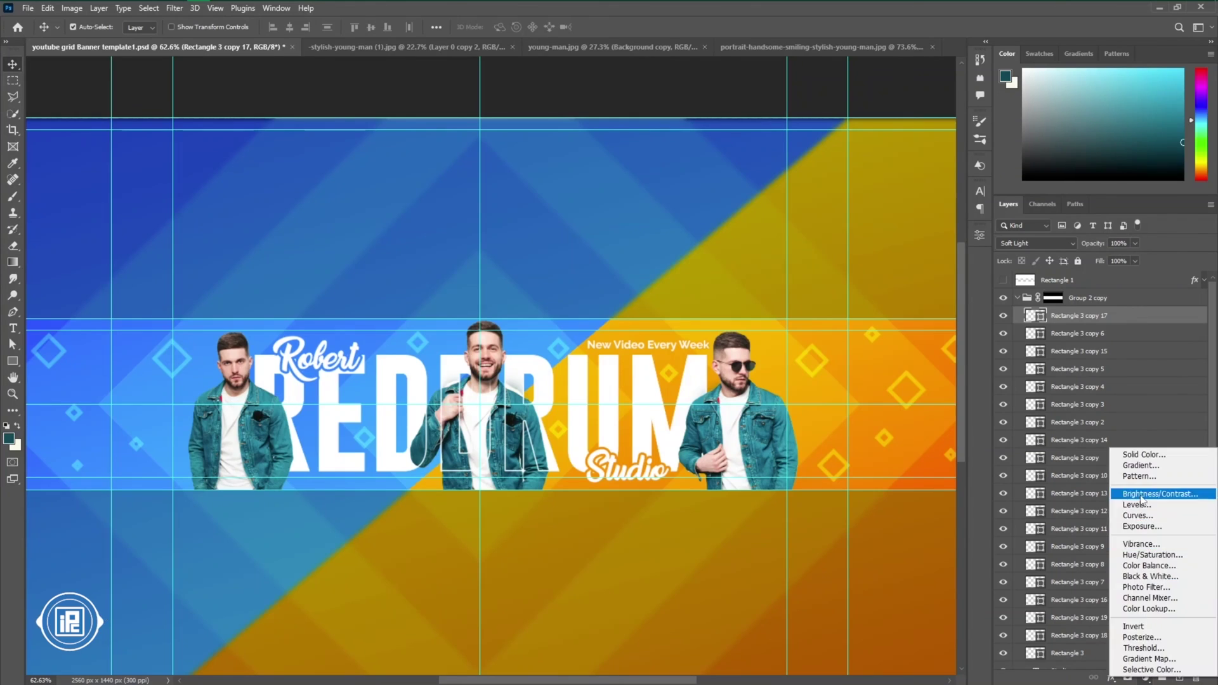
pyautogui.click(1160, 494)
pyautogui.moveTo(872, 331)
pyautogui.mouseDown()
pyautogui.moveTo(895, 332)
pyautogui.moveTo(863, 309)
pyautogui.mouseUp()
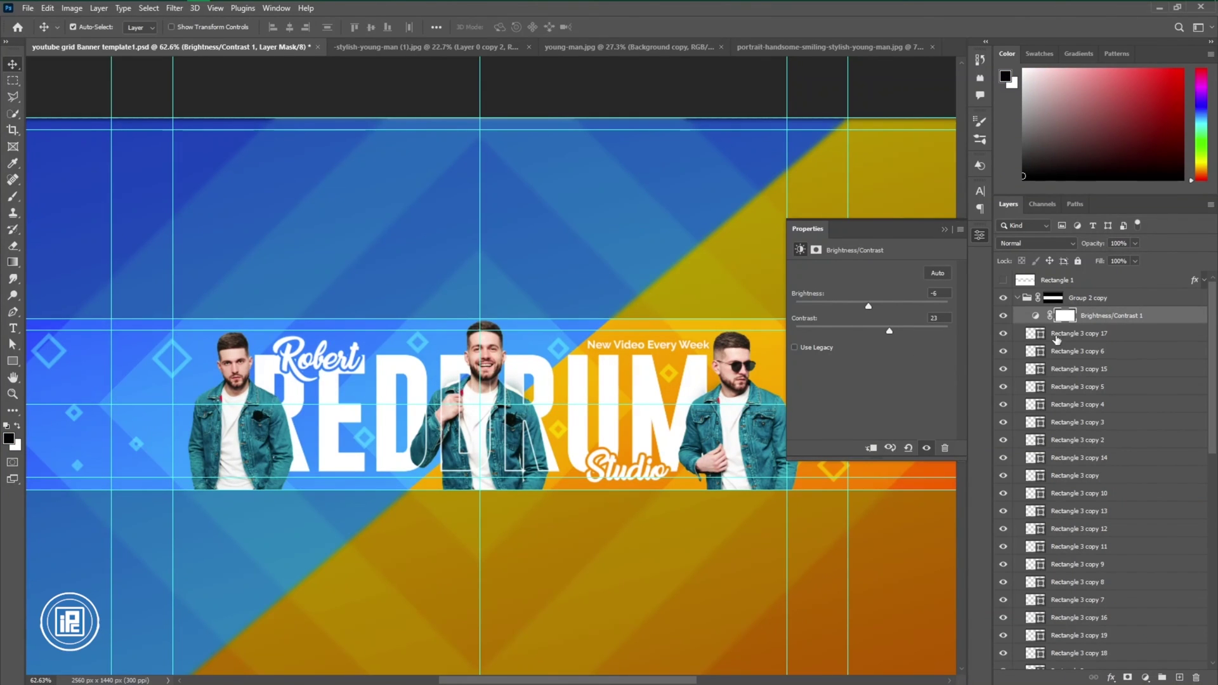
pyautogui.moveTo(1105, 317); pyautogui.dragTo(1131, 501)
# - Set the fill of the blurred Group 2 background layer to 90%
pyautogui.scroll(-3, 614, 469)
pyautogui.click(660, 593)
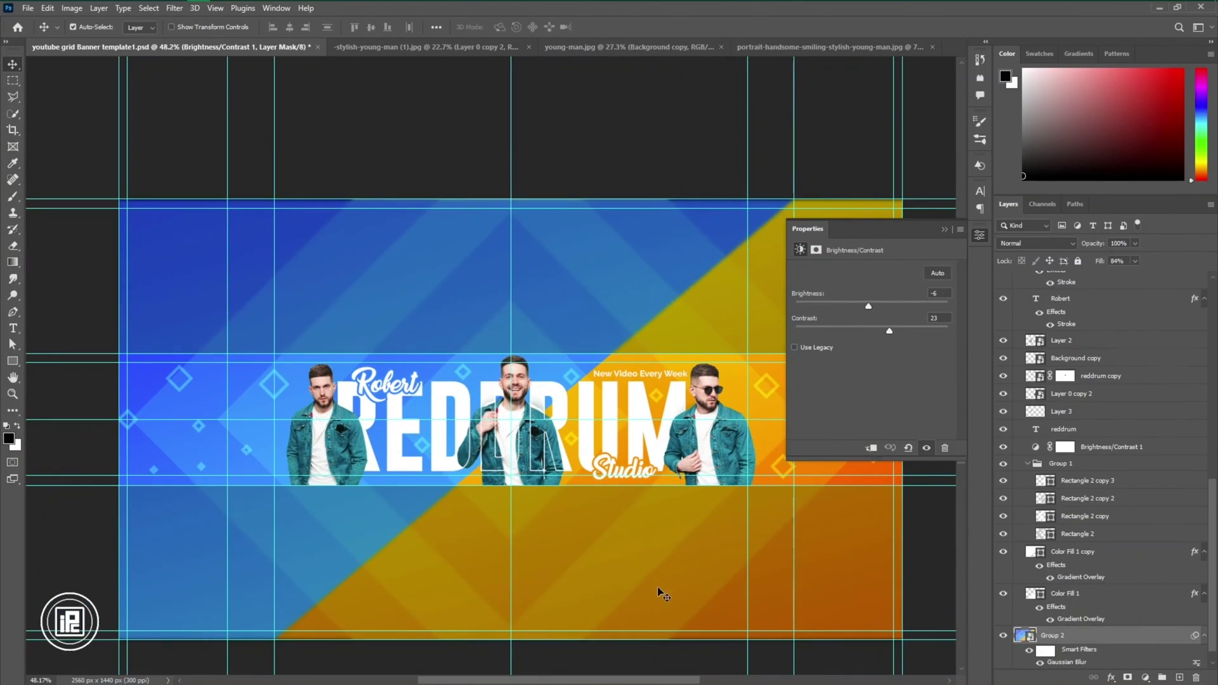
pyautogui.moveTo(1100, 262); pyautogui.dragTo(1111, 263)
pyautogui.scroll(10, 1107, 445)
# - Collapse the Group 2 copy group and add a white 10 px outside stroke to it
pyautogui.click(1017, 298)
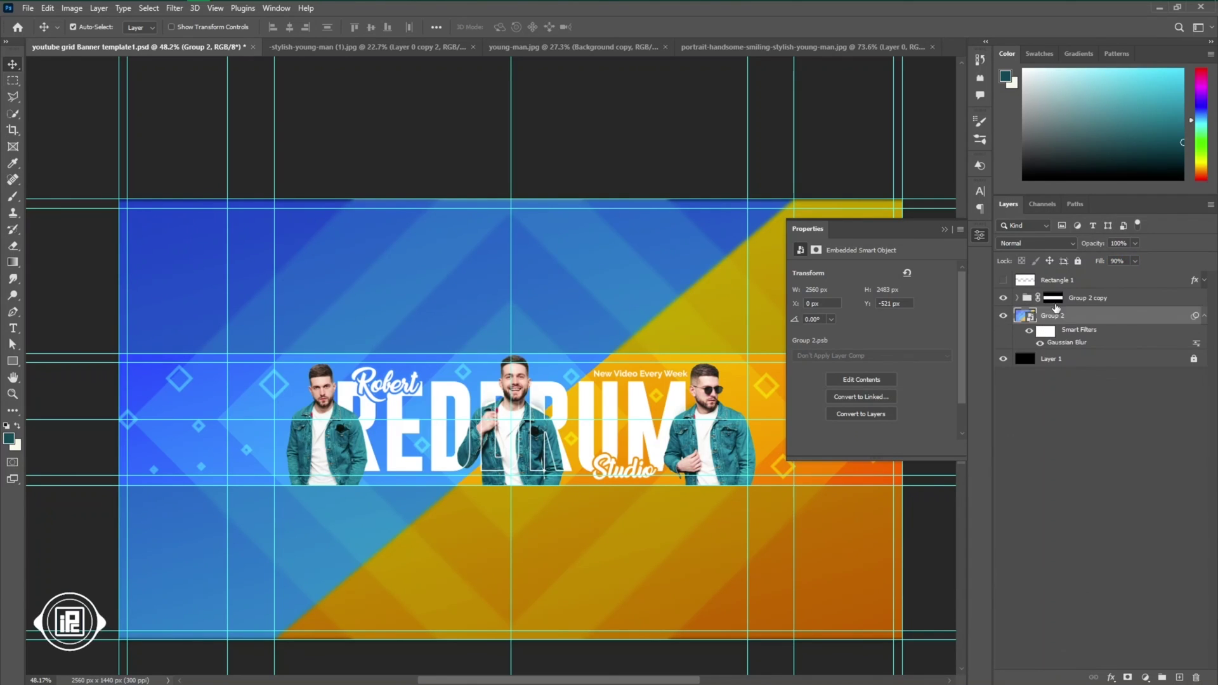
pyautogui.doubleClick(1146, 301)
pyautogui.click(712, 231)
pyautogui.moveTo(908, 171); pyautogui.dragTo(911, 171)
pyautogui.click(890, 261)
pyautogui.click(797, 199)
pyautogui.click(1083, 192)
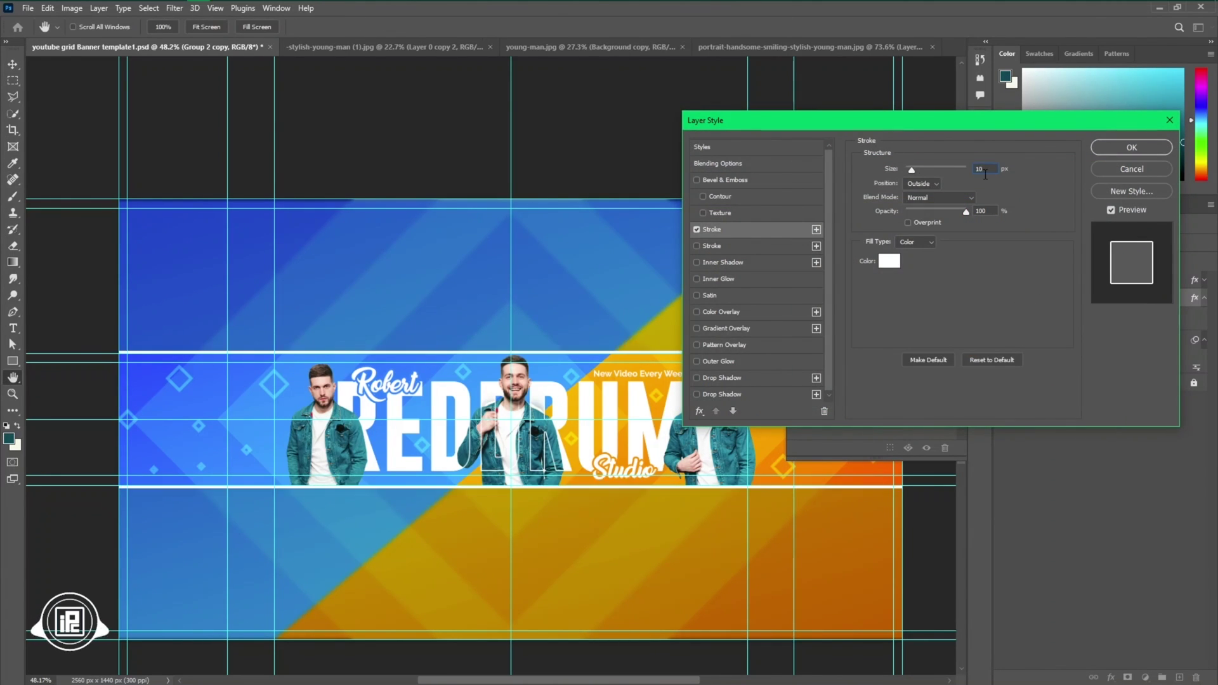
pyautogui.click(1133, 148)
# - Close the layer properties and hide the guides to view the finished banner
pyautogui.click(945, 229)
pyautogui.hotkey('ctrl', ';')
pyautogui.moveTo(629, 530); pyautogui.dragTo(612, 520)
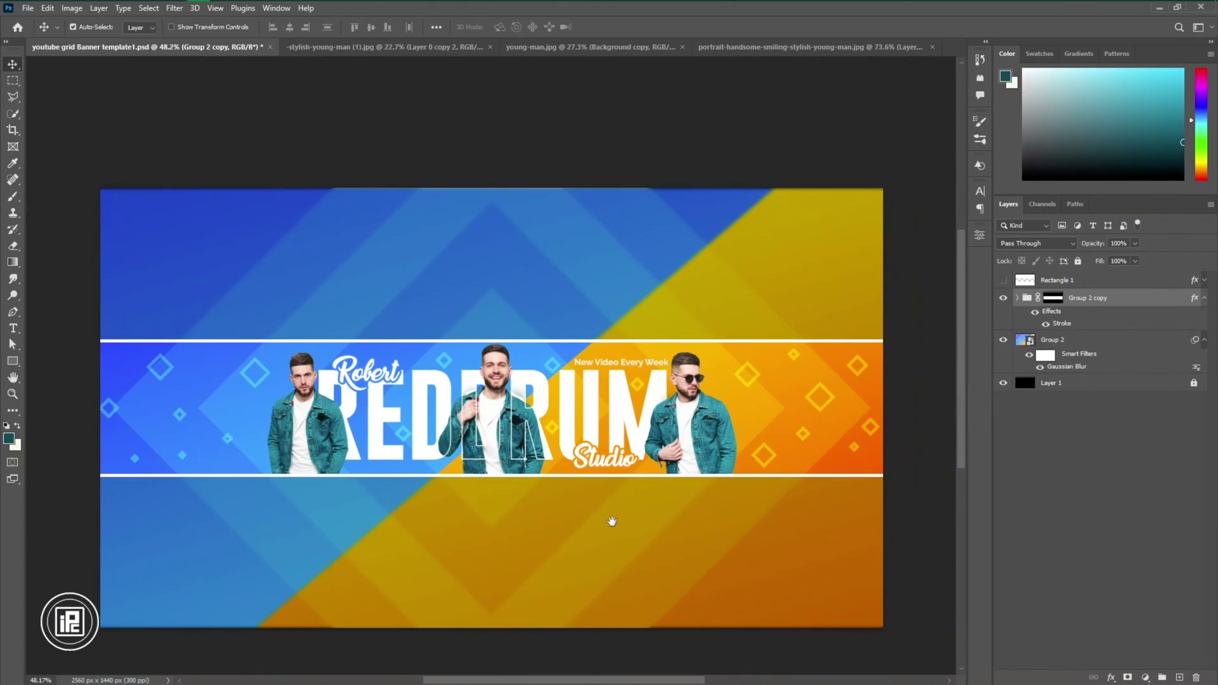
pyautogui.keyDown('ctrl'); pyautogui.click(612, 524); pyautogui.keyUp('ctrl')
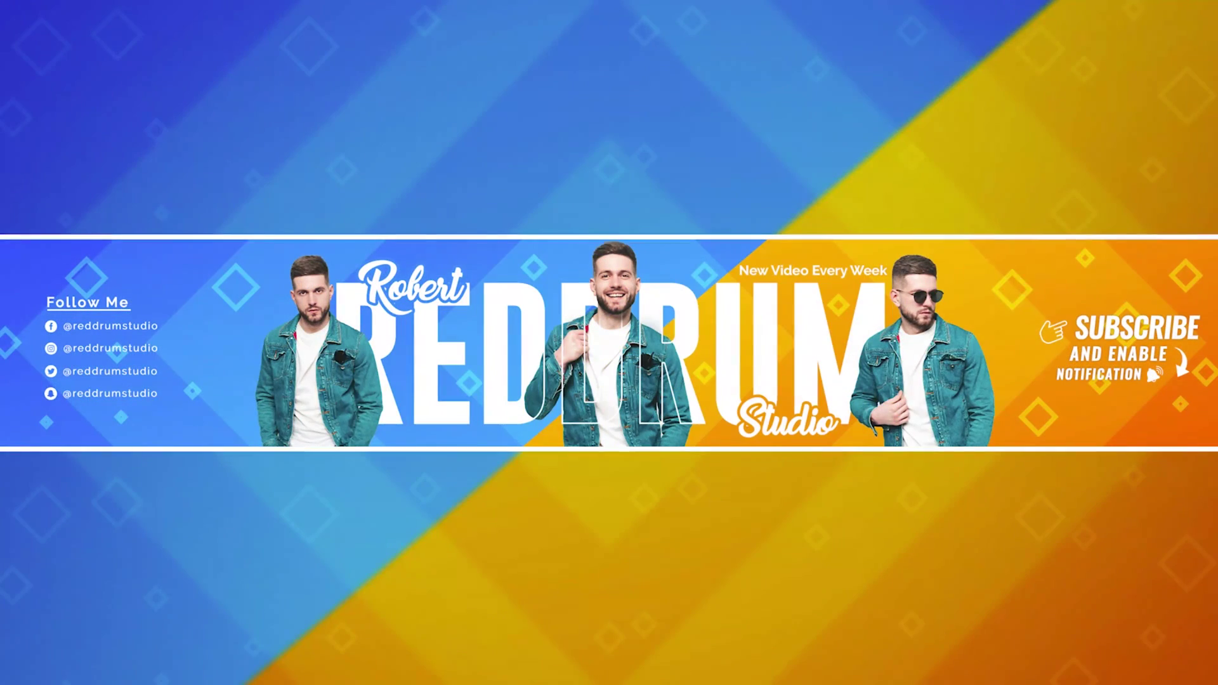